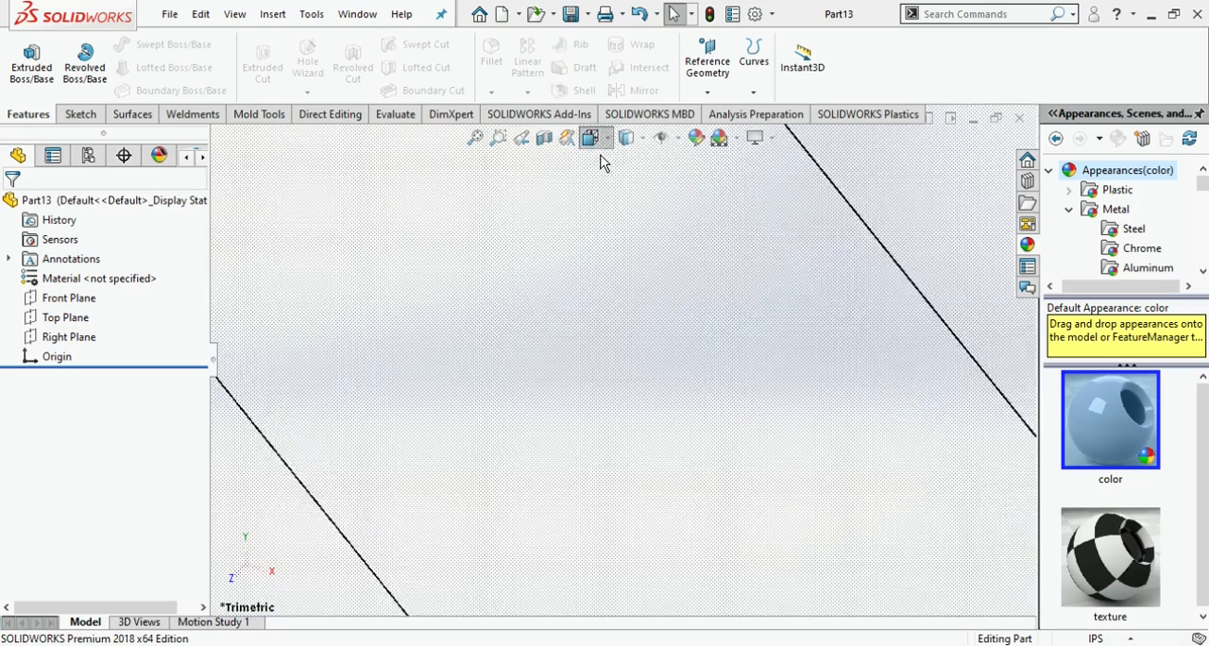
- Show the Front view and set the document units to MMGS
left_click(455, 485)
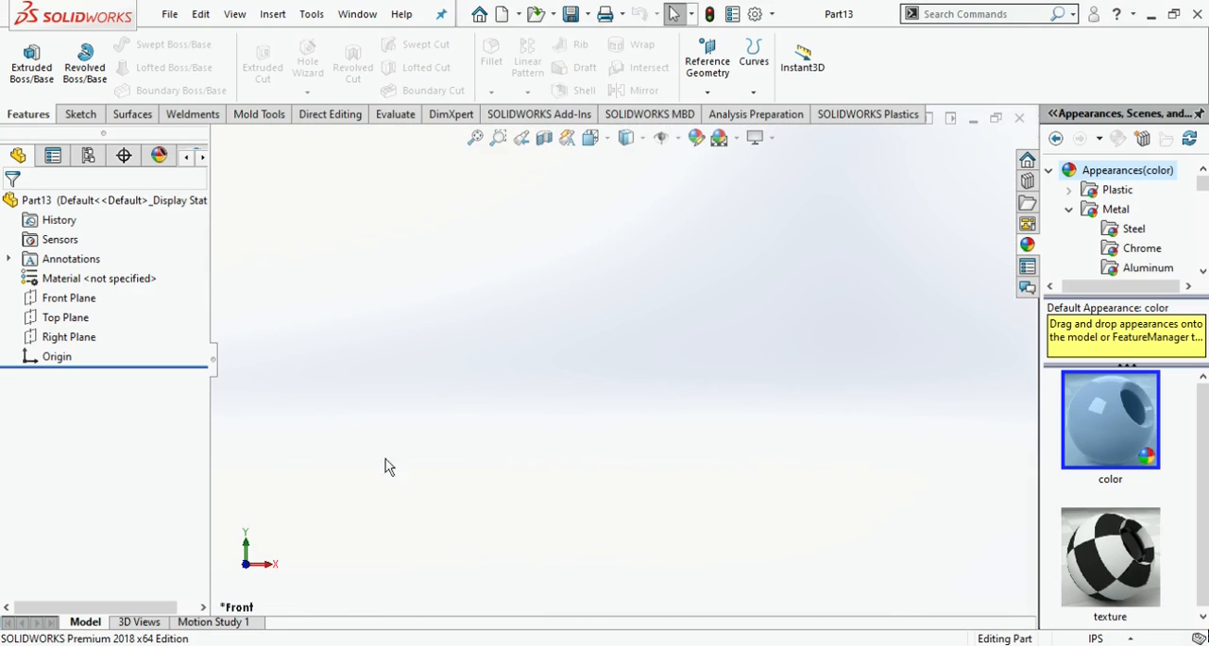
left_click(86, 281)
left_click(1097, 637)
left_click(1083, 582)
left_click(24, 59)
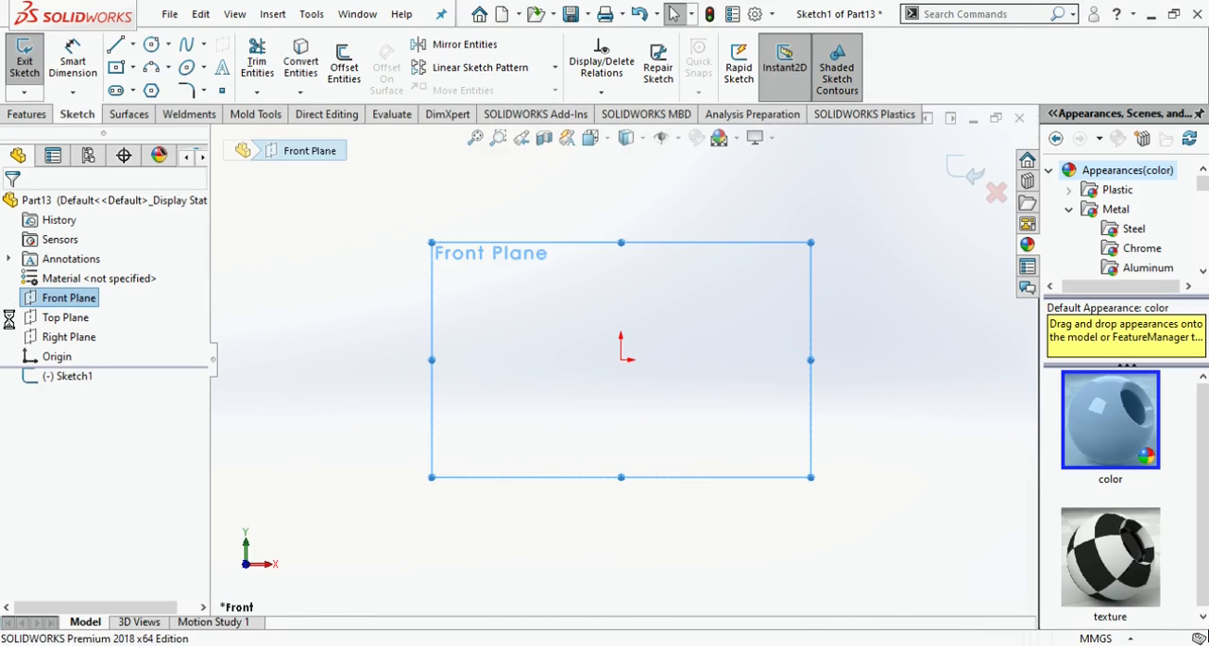
- Start a sketch on the Front Plane and draw a circle about 42 mm in diameter centred on the origin
left_click(60, 301)
left_click(73, 293)
left_click(153, 46)
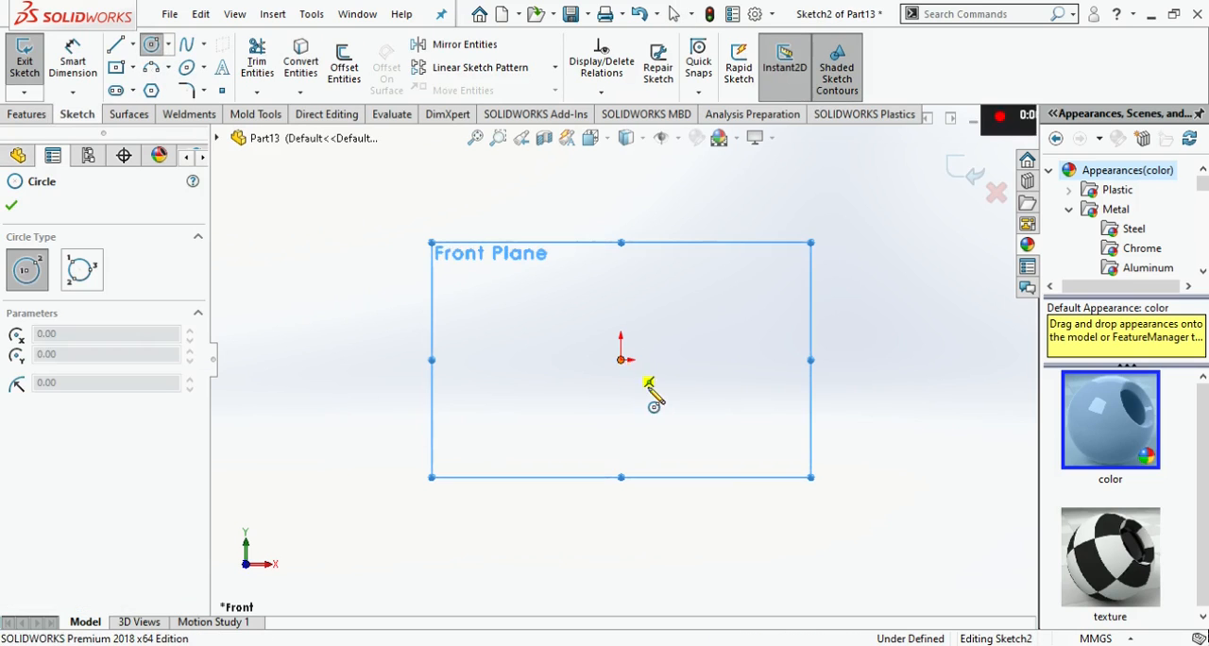
left_click(620, 360)
left_click(639, 401)
- Dimension the circle's diameter as 10 mm
left_click(74, 64)
left_click(624, 315)
left_click(716, 312)
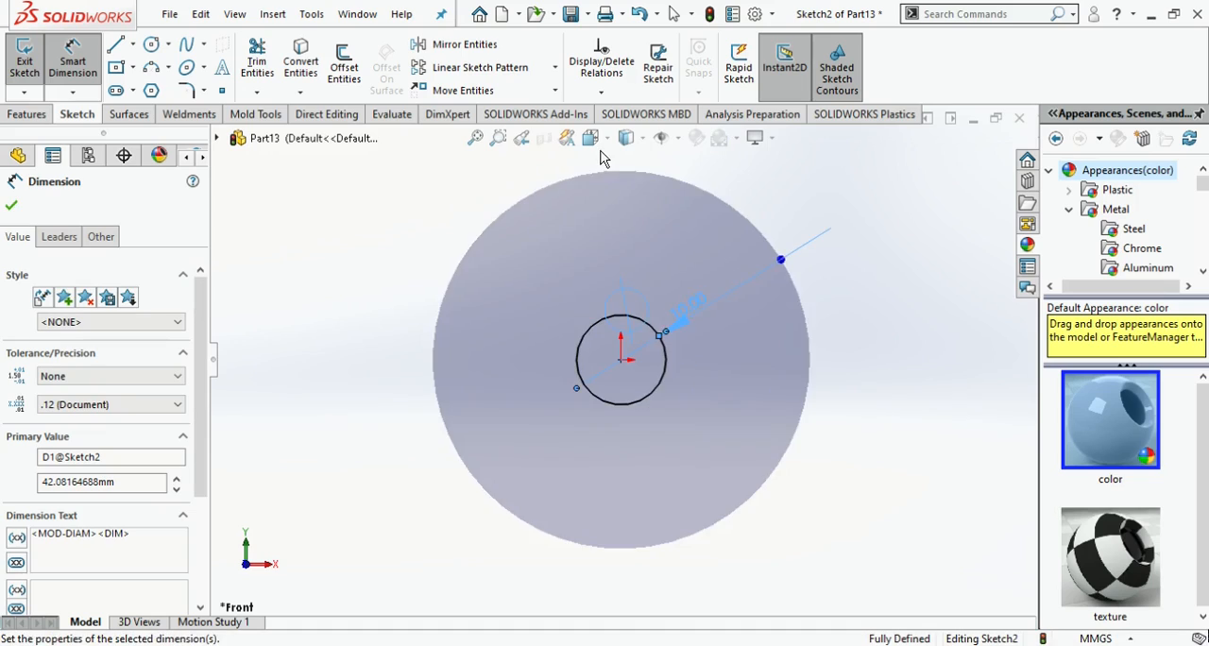
left_click(600, 147)
left_click(678, 454)
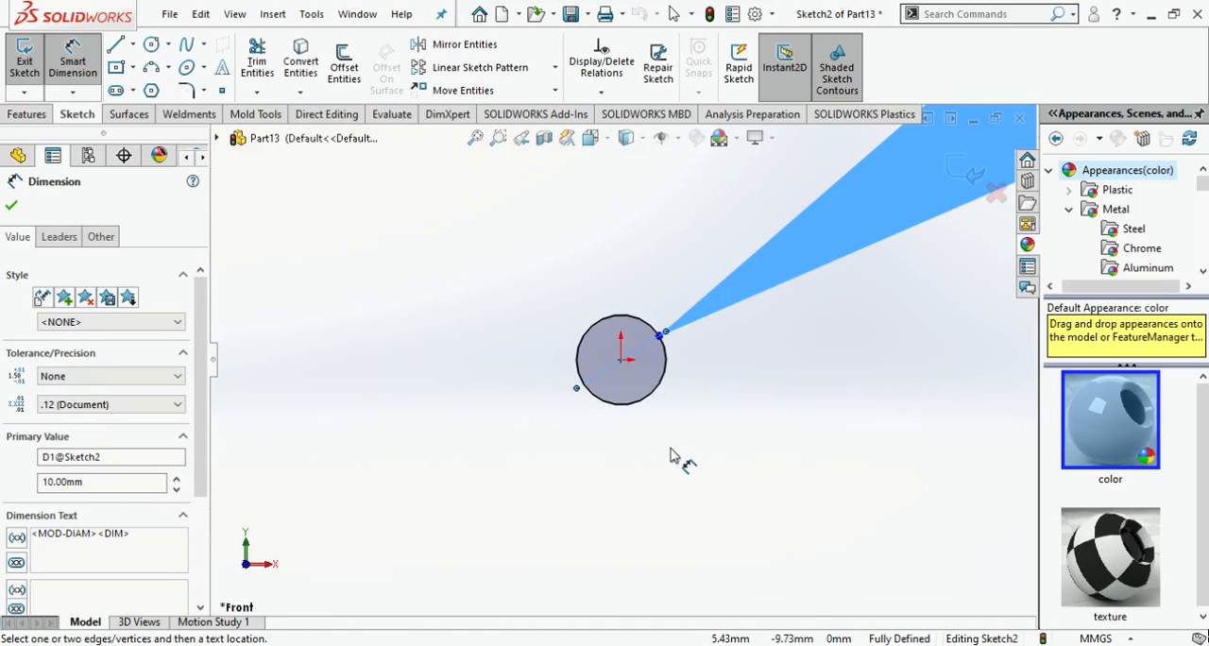
left_click(673, 450)
- Close the circle sketch and start a new sketch on the Right Plane in the Right view
scroll(675, 452, "up", 6)
middle_click_drag(649, 464, 618, 457)
left_click(590, 139)
left_click(616, 494)
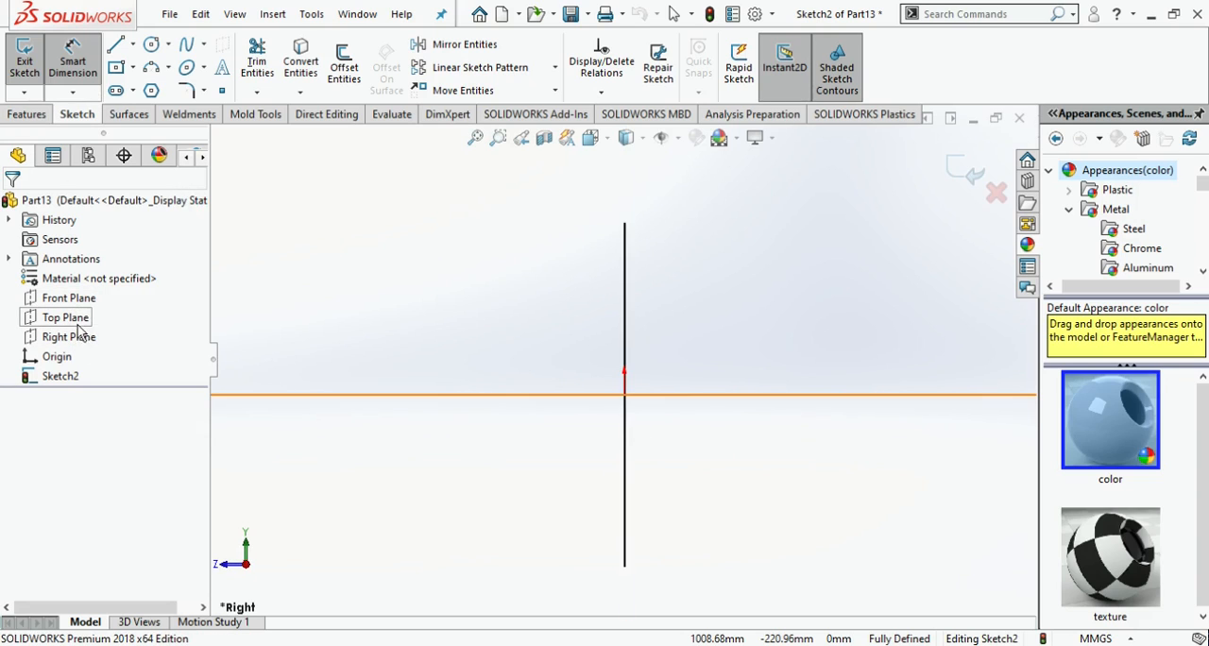
left_click(78, 340)
left_click(82, 320)
left_click(74, 343)
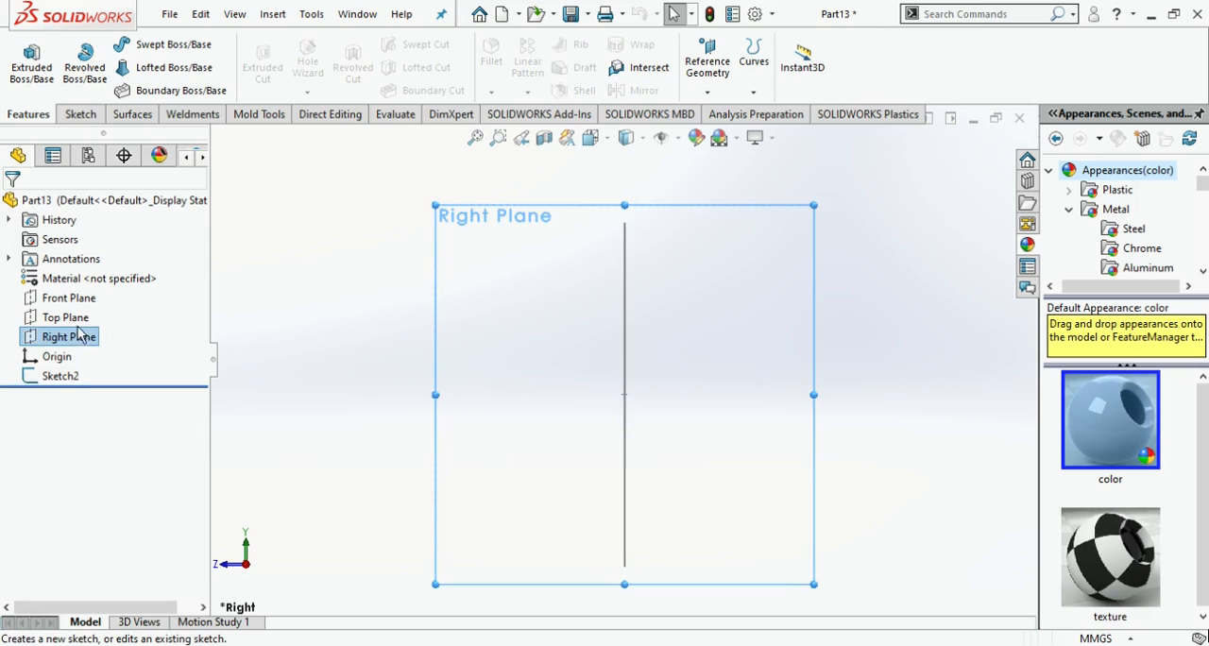
left_click(82, 322)
scroll(570, 305, "up", 10)
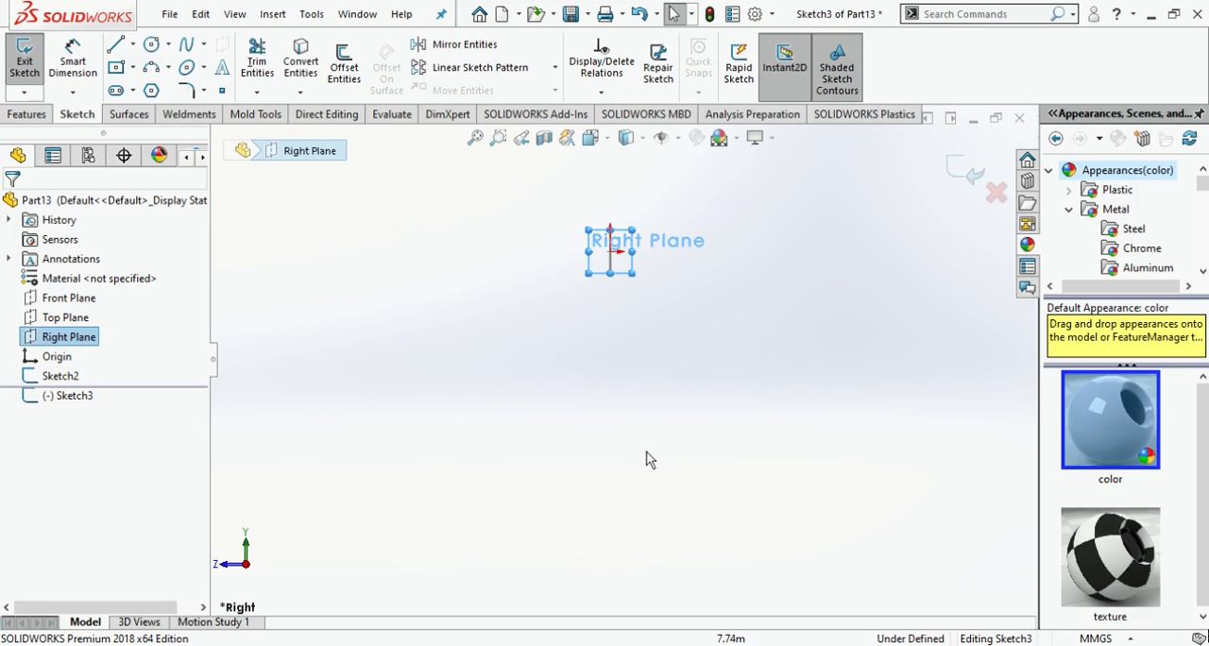
- Sketch a four-point spline from the origin, curving downward to a point about 54 mm across and 19 mm below it
left_click(186, 45)
left_click(610, 252)
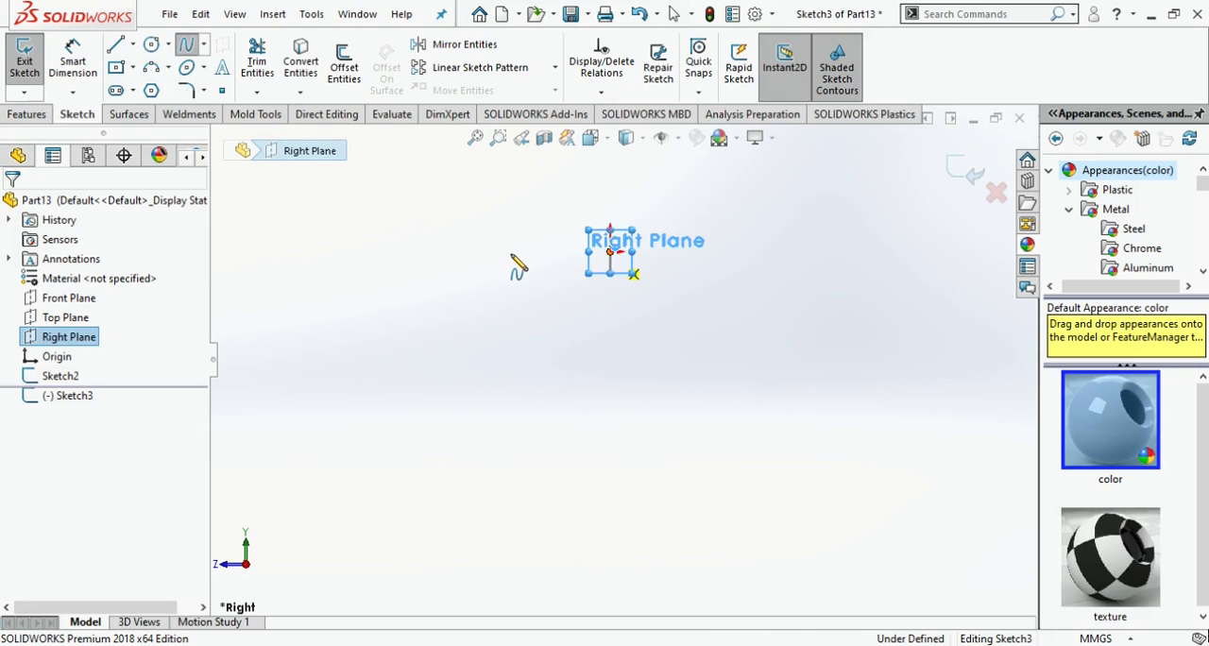
left_click(525, 251)
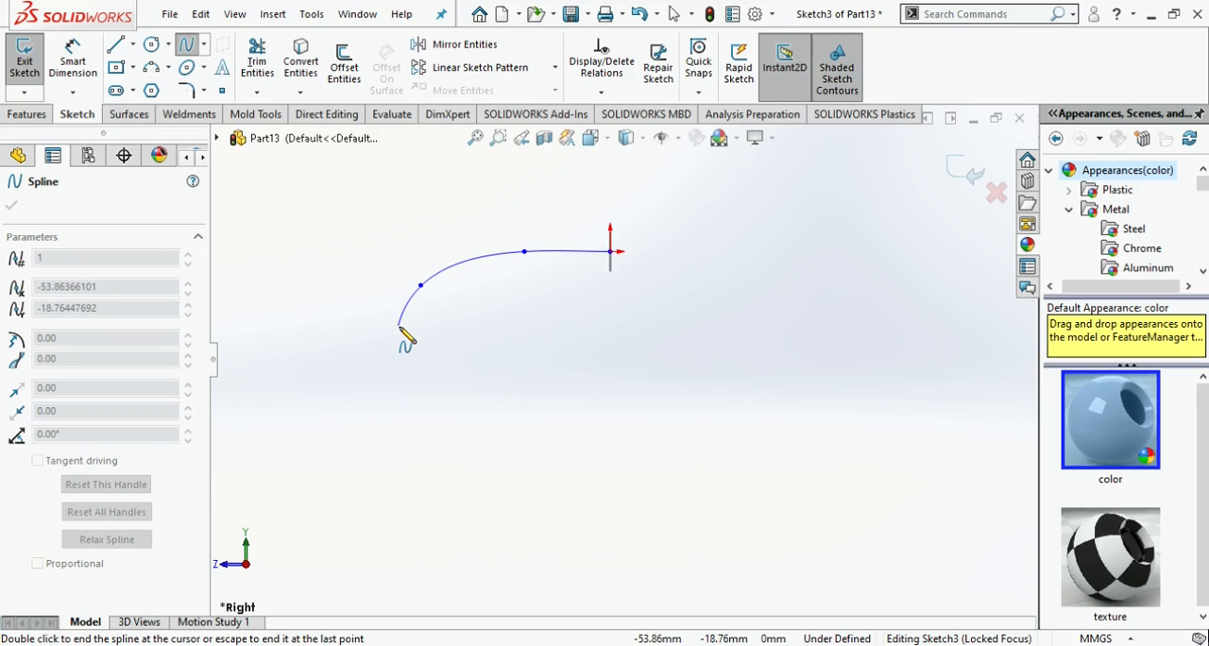
double_click(399, 327)
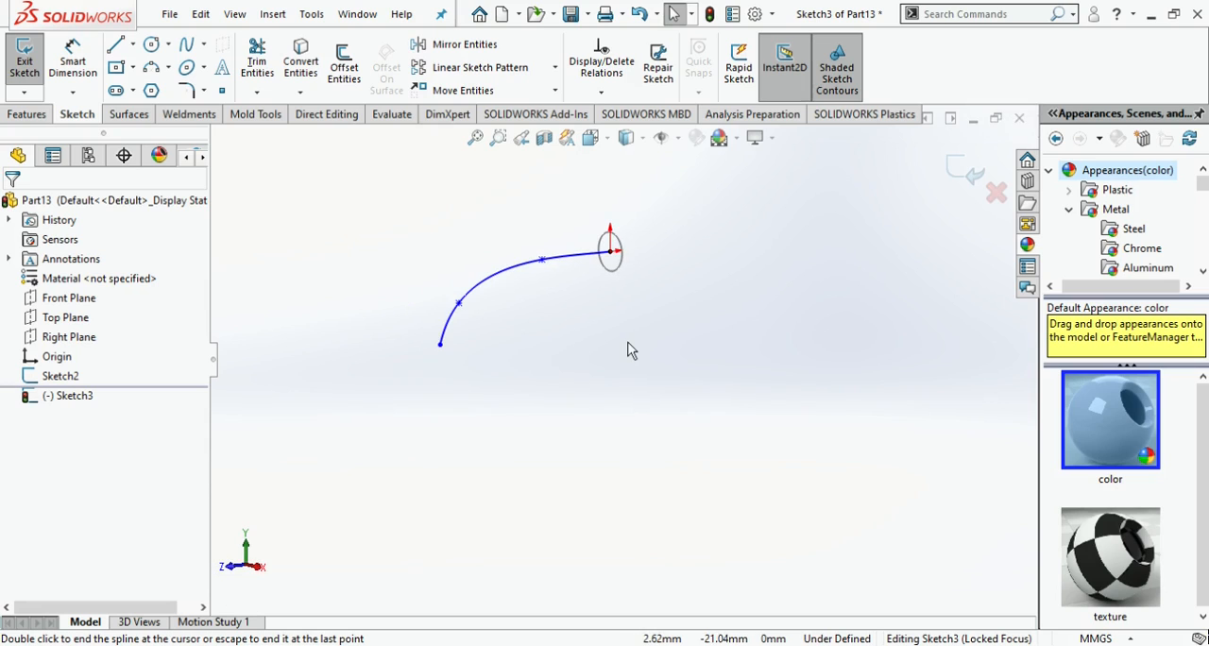
- Create a Swept Boss/Base using the circle sketch as profile and the spline as path
left_click(31, 114)
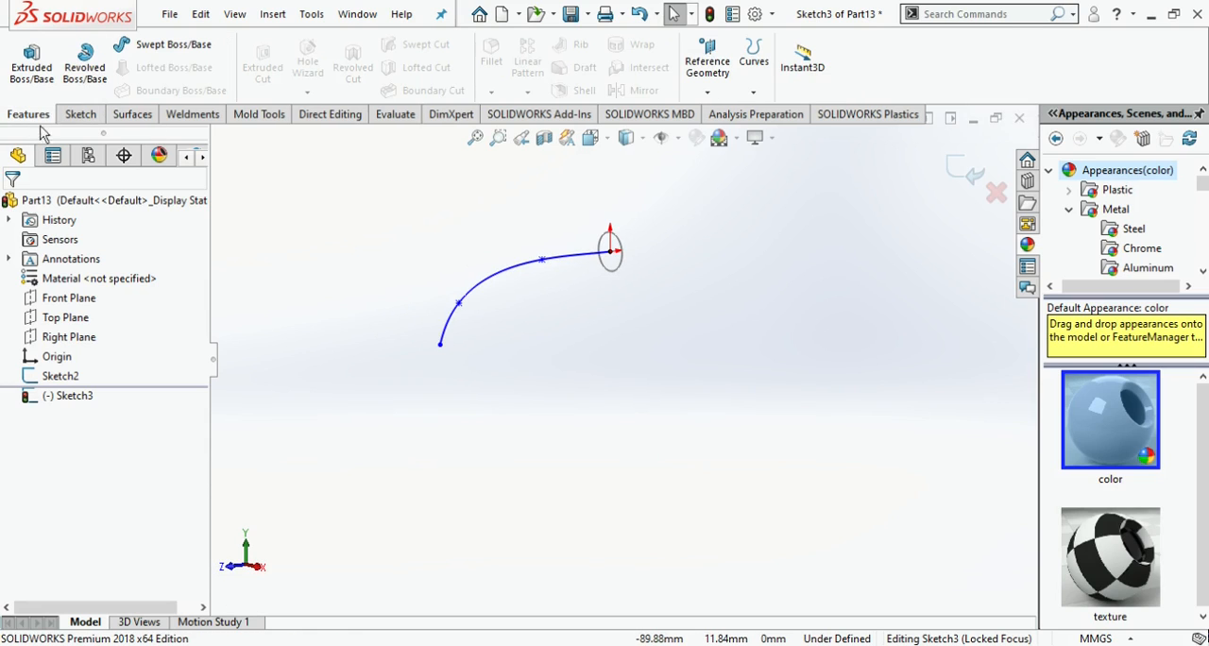
left_click(622, 257)
left_click(522, 274)
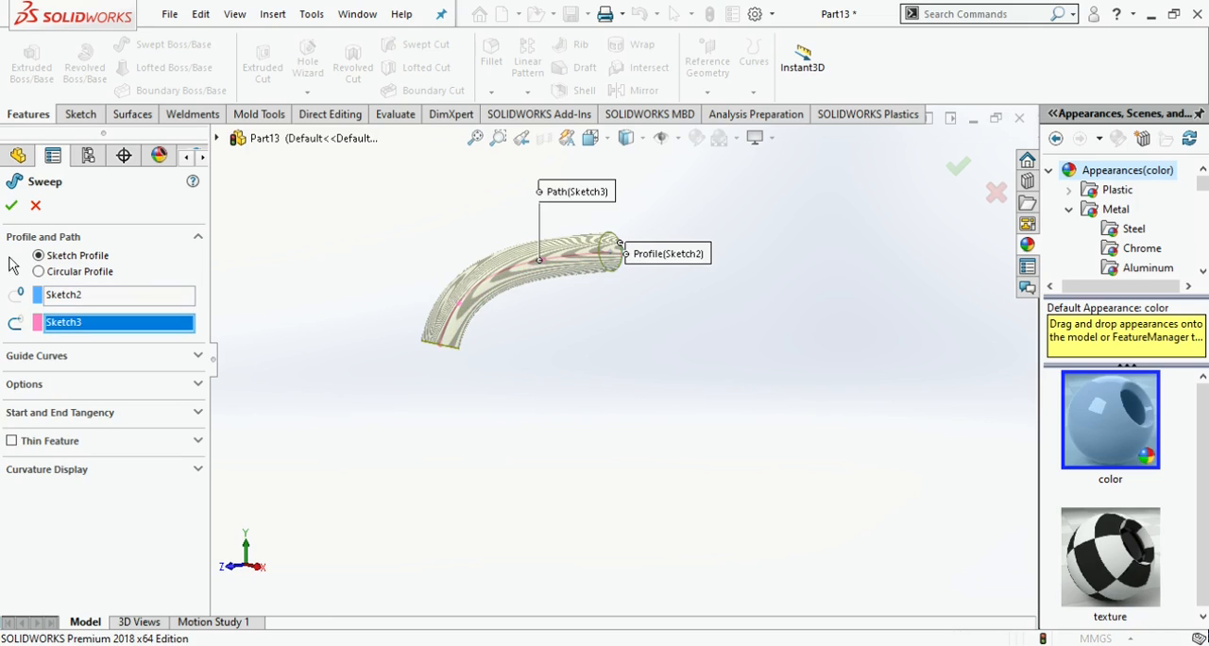
key("Return")
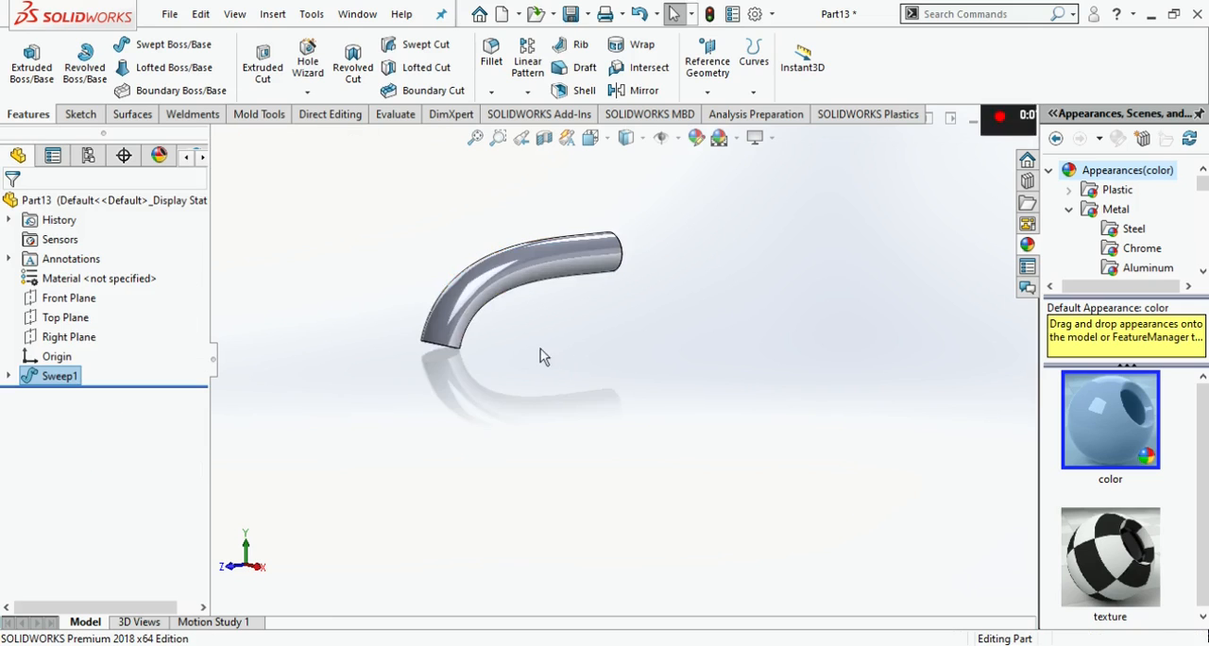
- Sketch a concentric circle with a radius of about 3.8 mm on the bent end face of the tube
middle_click_drag(541, 349, 566, 288)
left_click(492, 268)
left_click(576, 227)
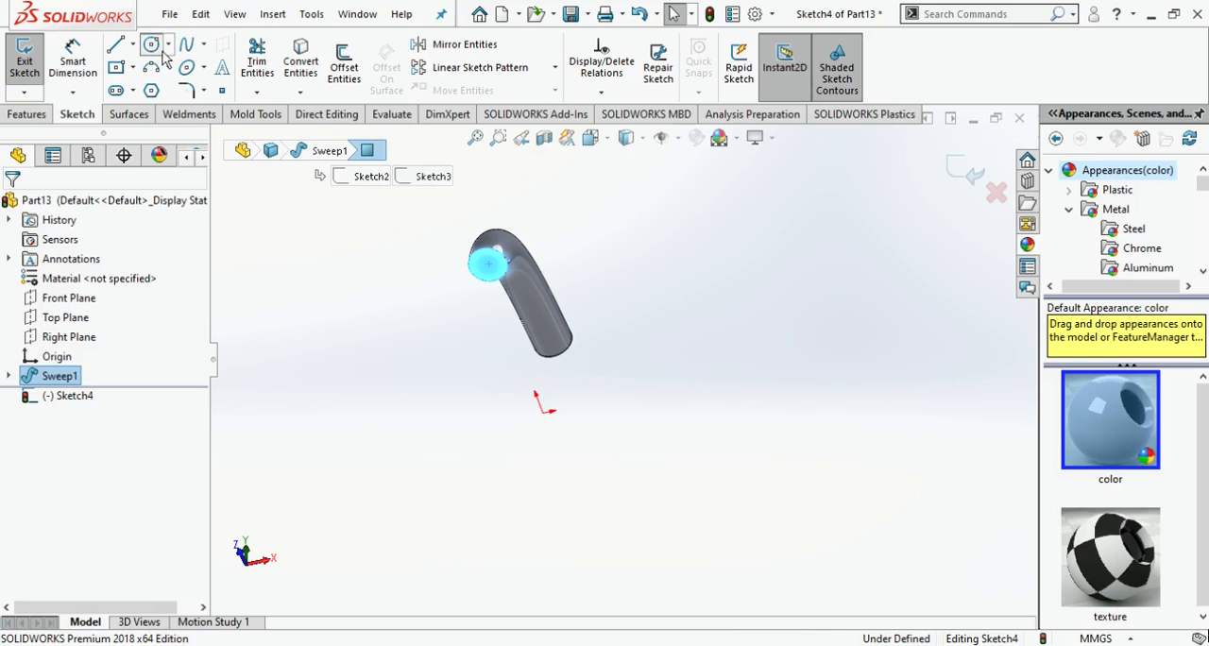
left_click(152, 46)
scroll(498, 263, "down", 5)
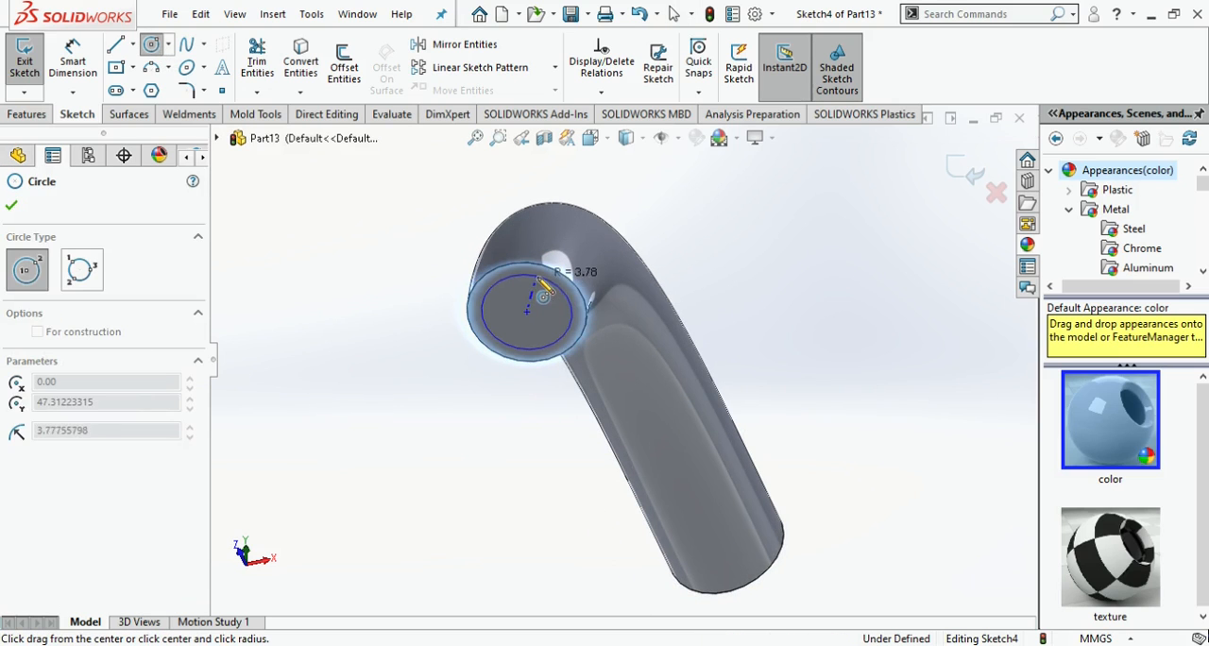
left_click(544, 294)
- Finish the end-face circle and start another sketch on the Right Plane in the Right view
left_click(27, 113)
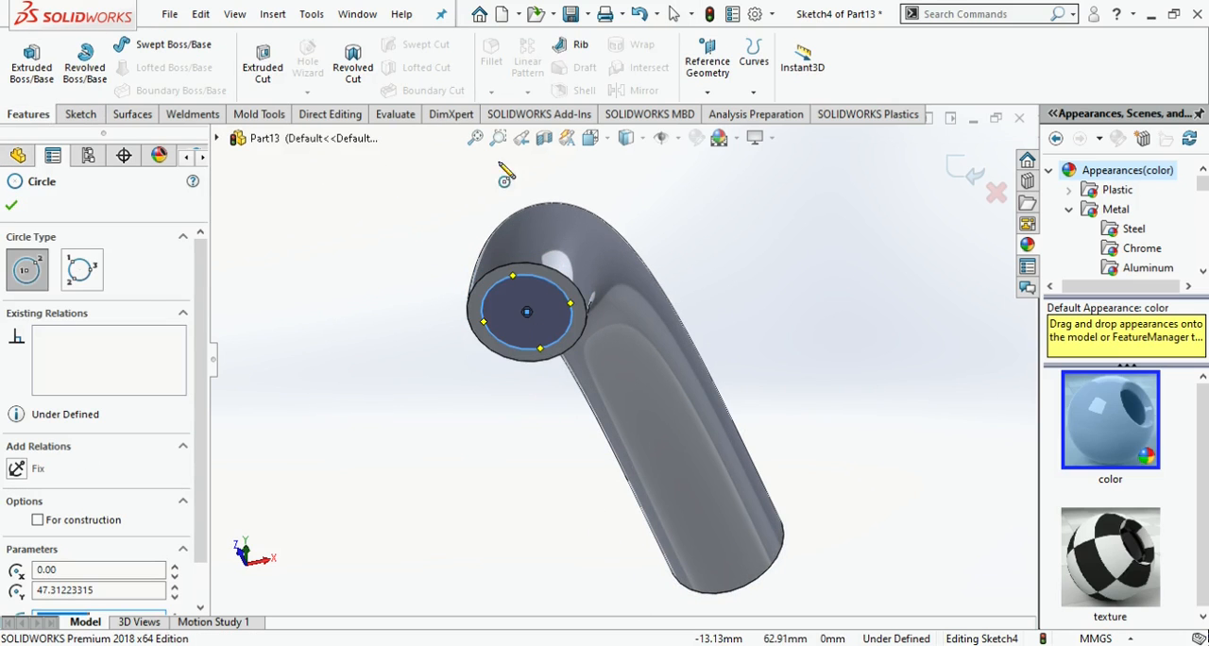
left_click(597, 144)
left_click(596, 385)
key("f")
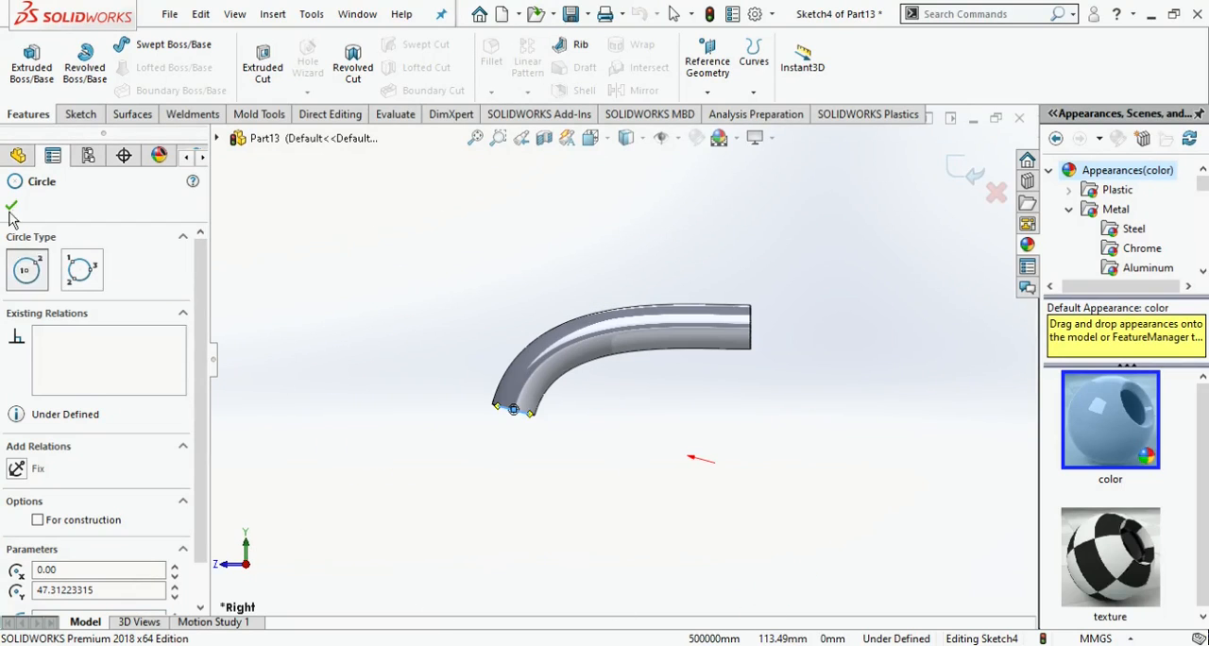
key("Escape")
left_click(67, 338)
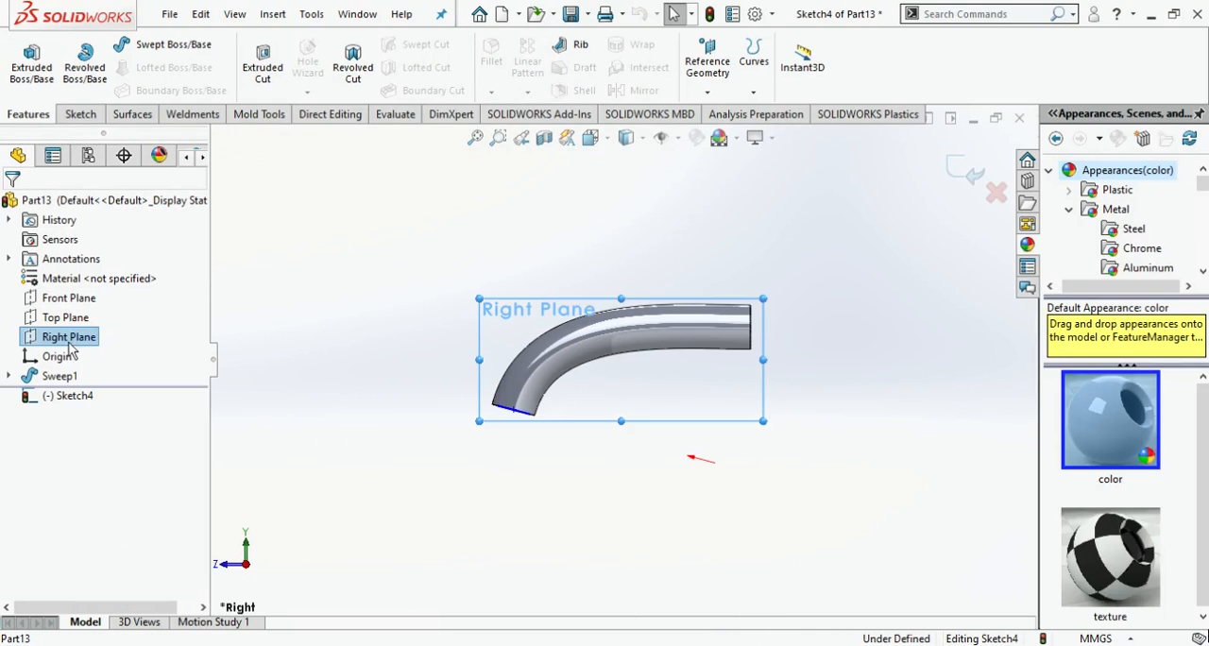
left_click(80, 317)
left_click(53, 341)
left_click(71, 321)
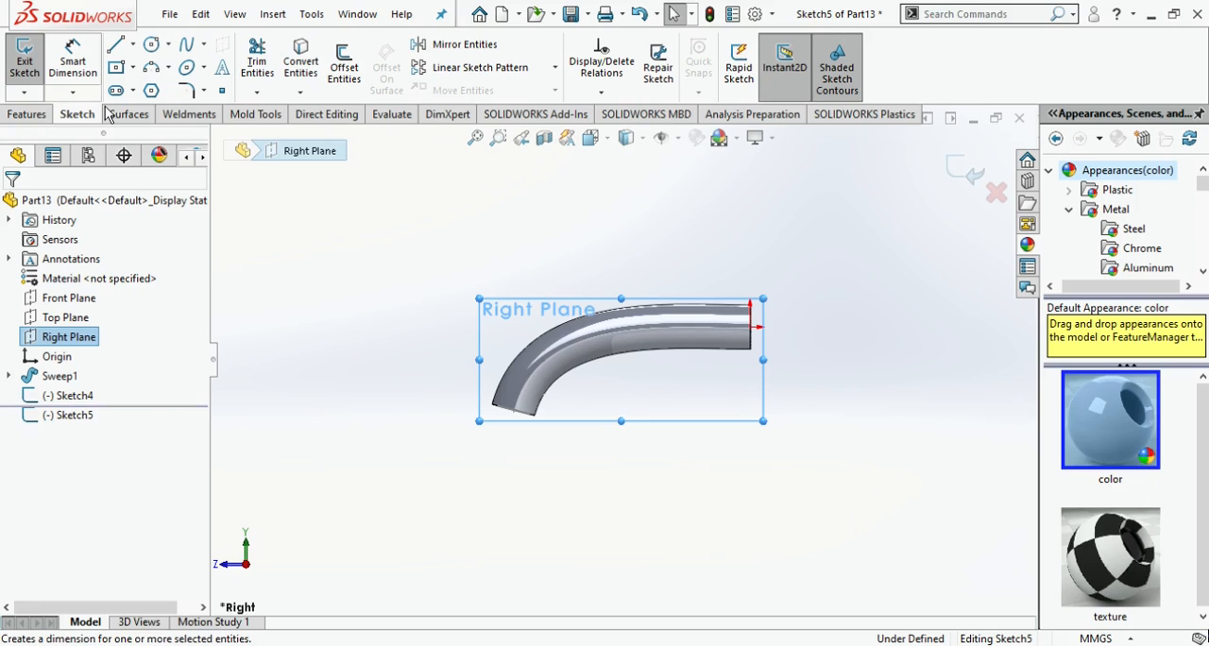
- Sketch a five-point wavy spline running downward from the centre of the tube's bent end
left_click(186, 44)
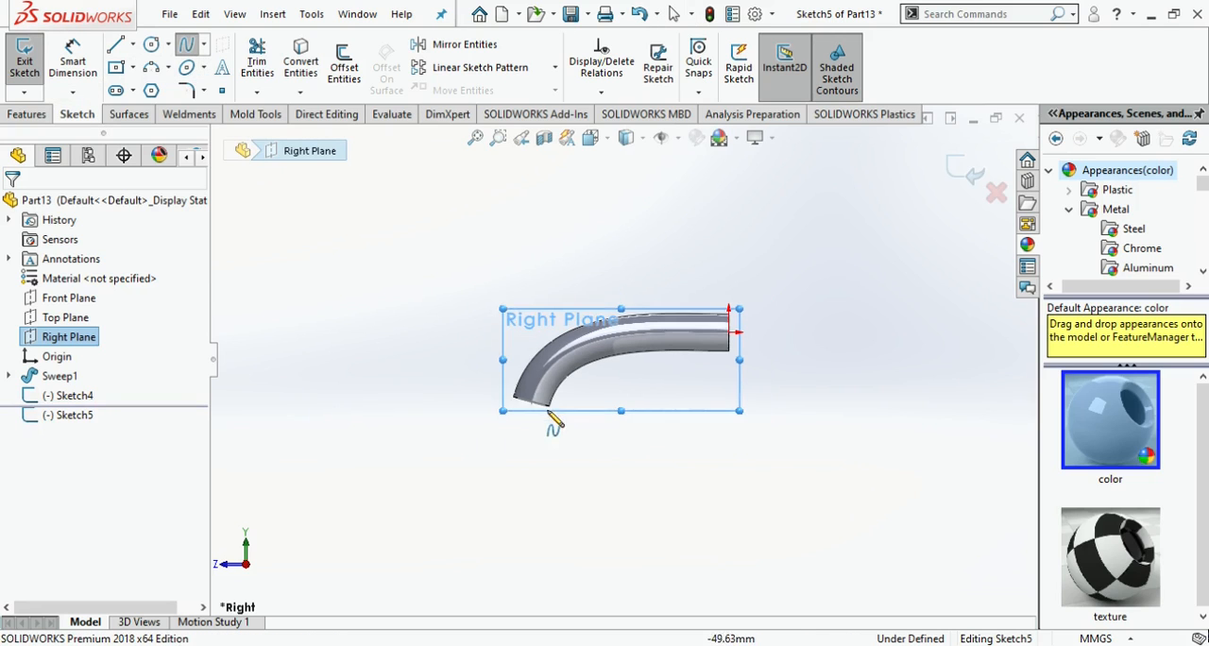
left_click(553, 406)
scroll(557, 416, "up", 2)
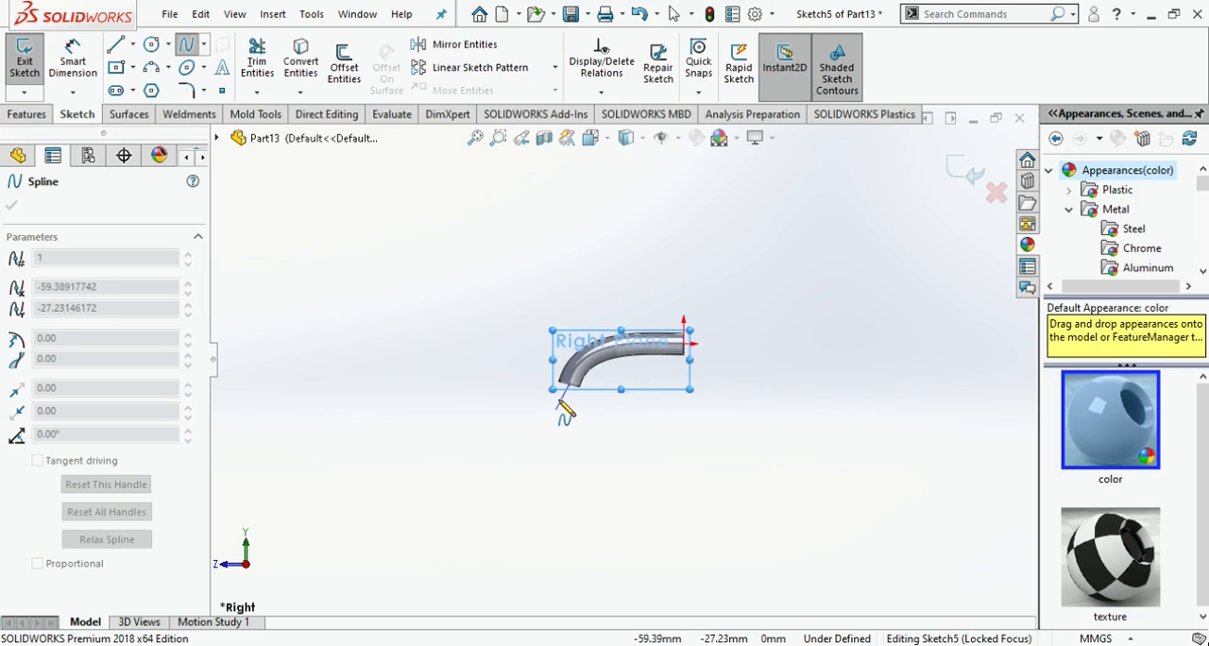
left_click(557, 398)
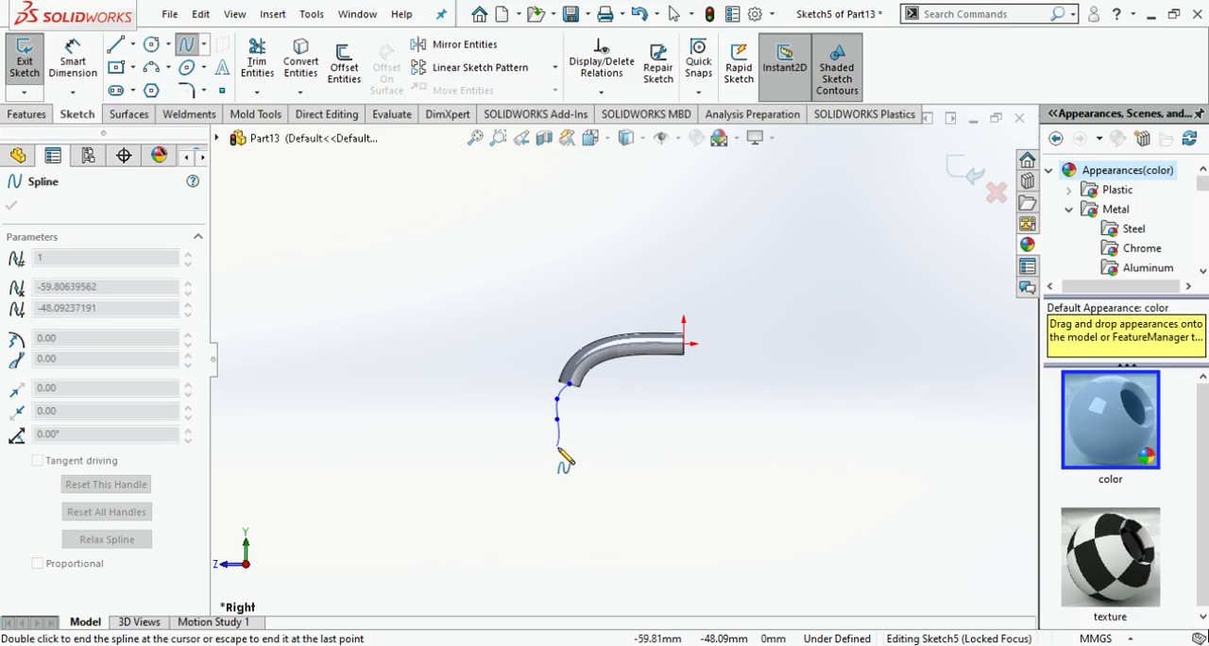
double_click(571, 485)
- Sweep the small end-face circle along the downward spline to add a thinner tube section
left_click(28, 113)
left_click(151, 52)
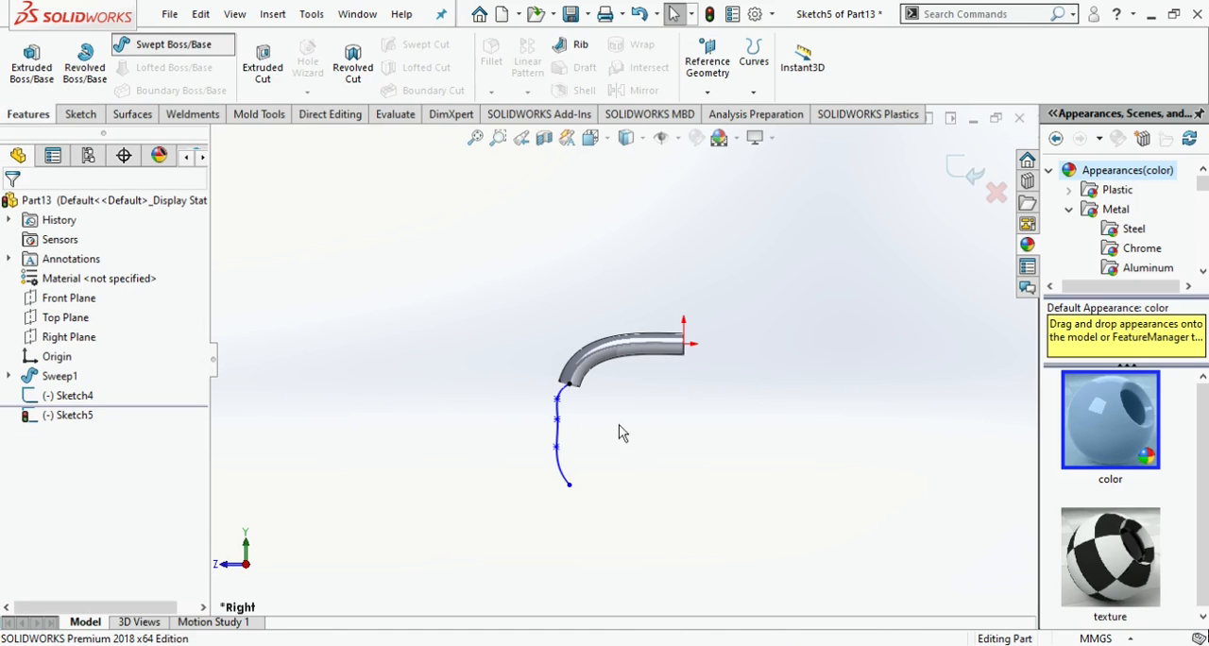
left_click(570, 370)
left_click(536, 444)
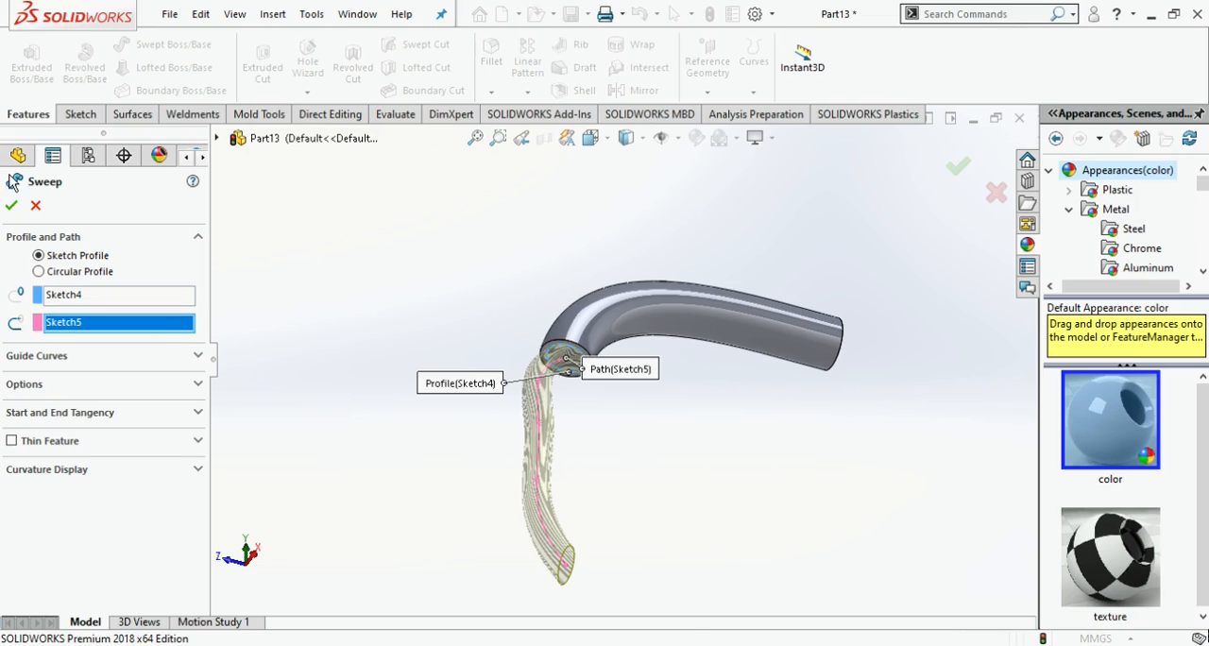
middle_click_drag(637, 405, 642, 503)
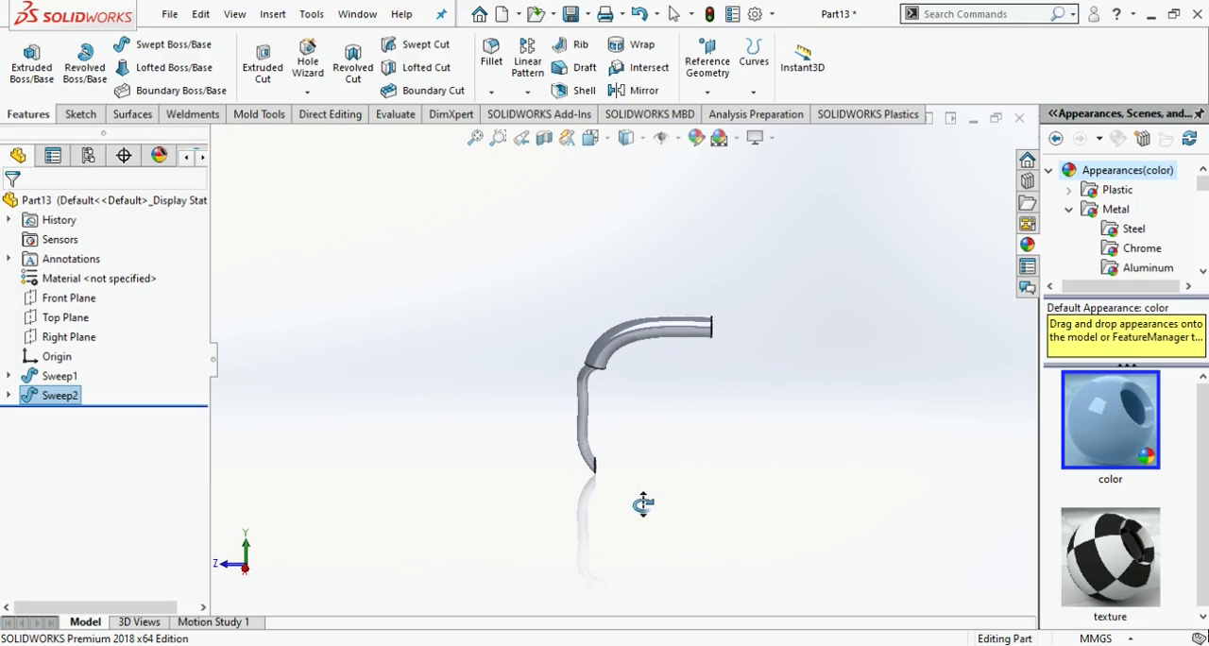
- Sketch a circle centred on the thinner tube's lower end face, slightly larger than the face
left_click(80, 114)
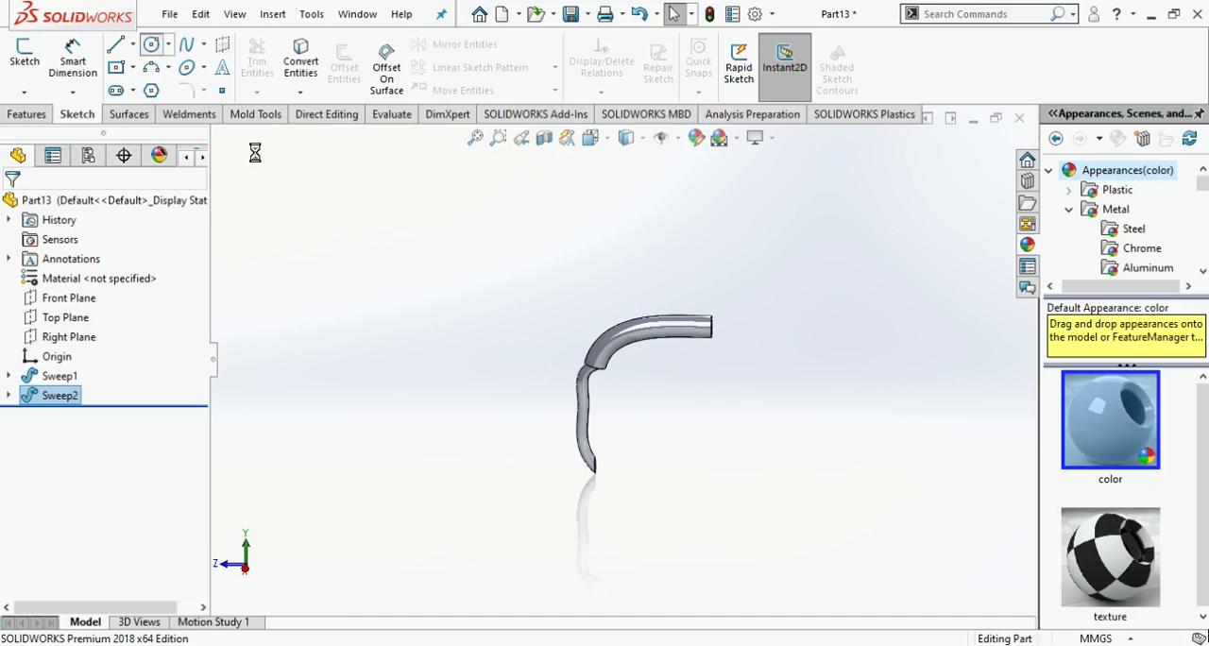
left_click(595, 466)
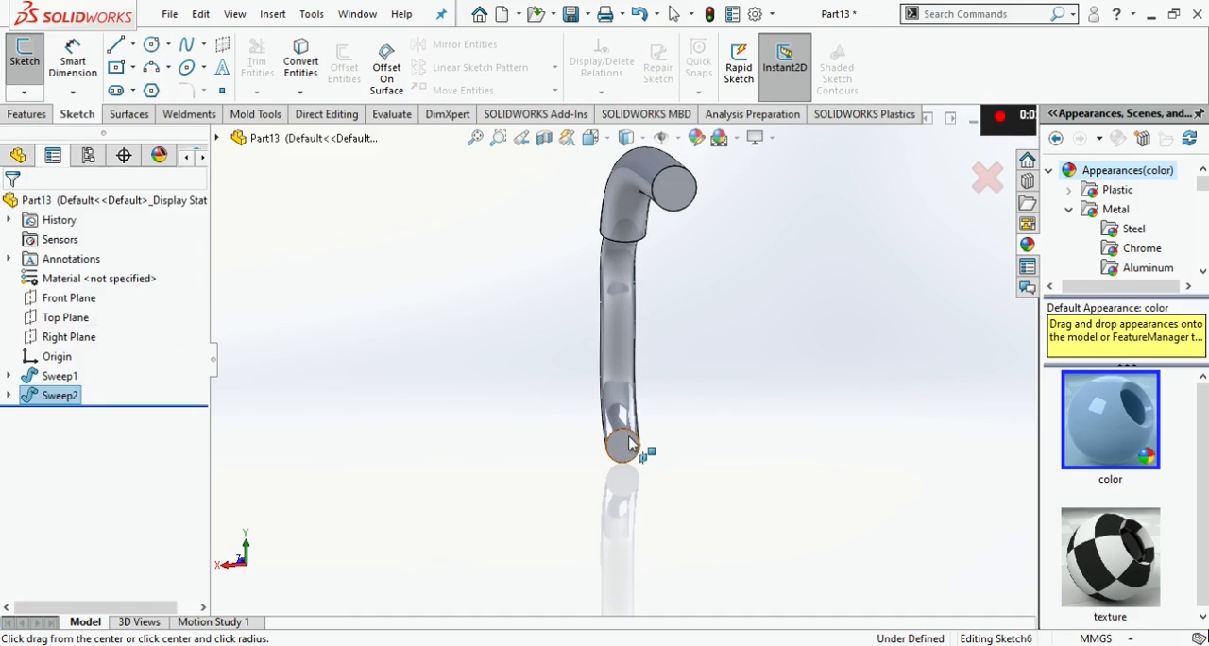
left_click(629, 444)
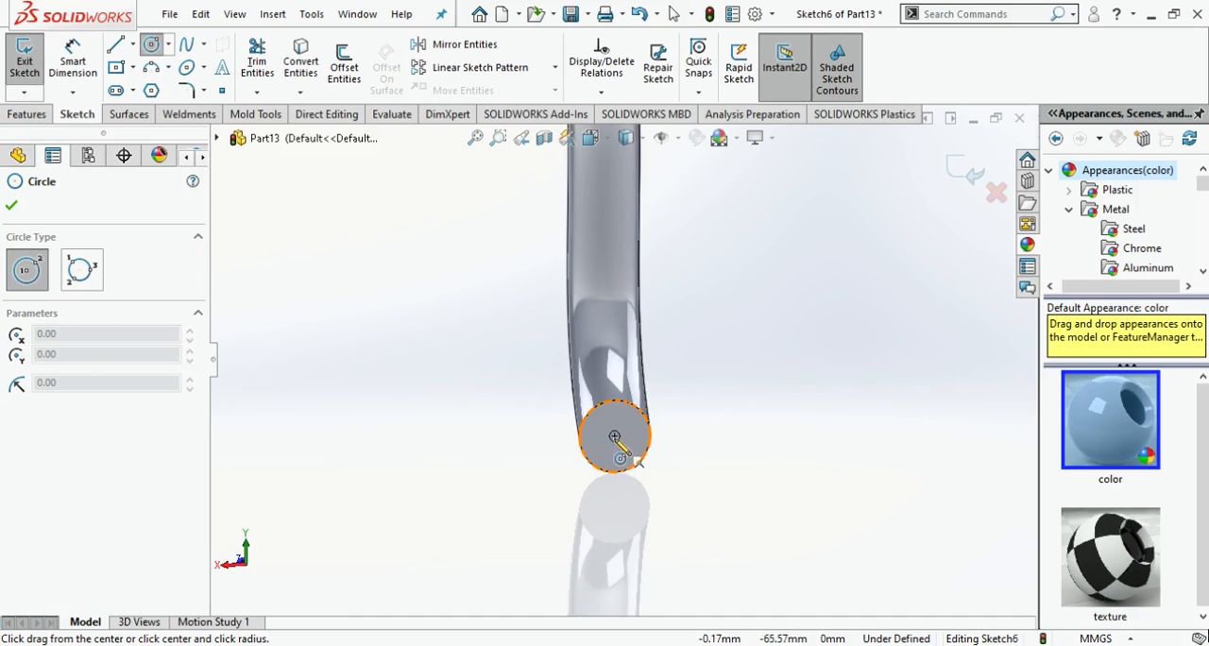
left_click(615, 437)
scroll(634, 464, "down", 5)
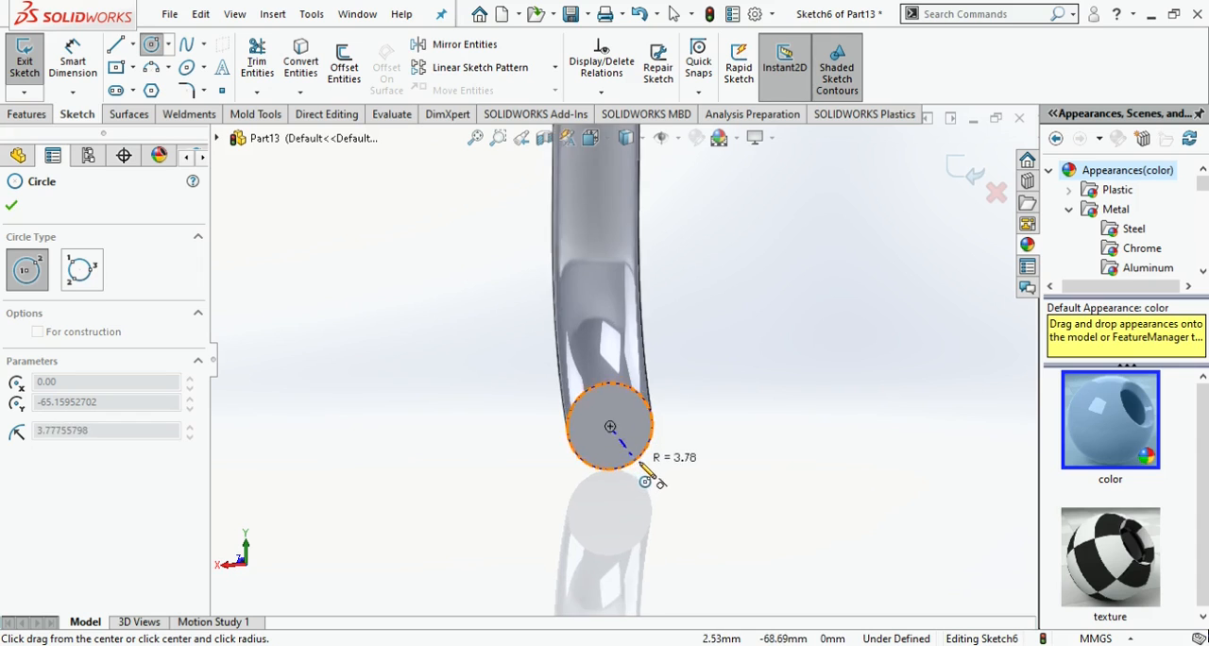
left_click(635, 446)
- Sketch a short three-point spline on the Right Plane, curving downward from the centre of the thinner tube's lower end
left_click(26, 115)
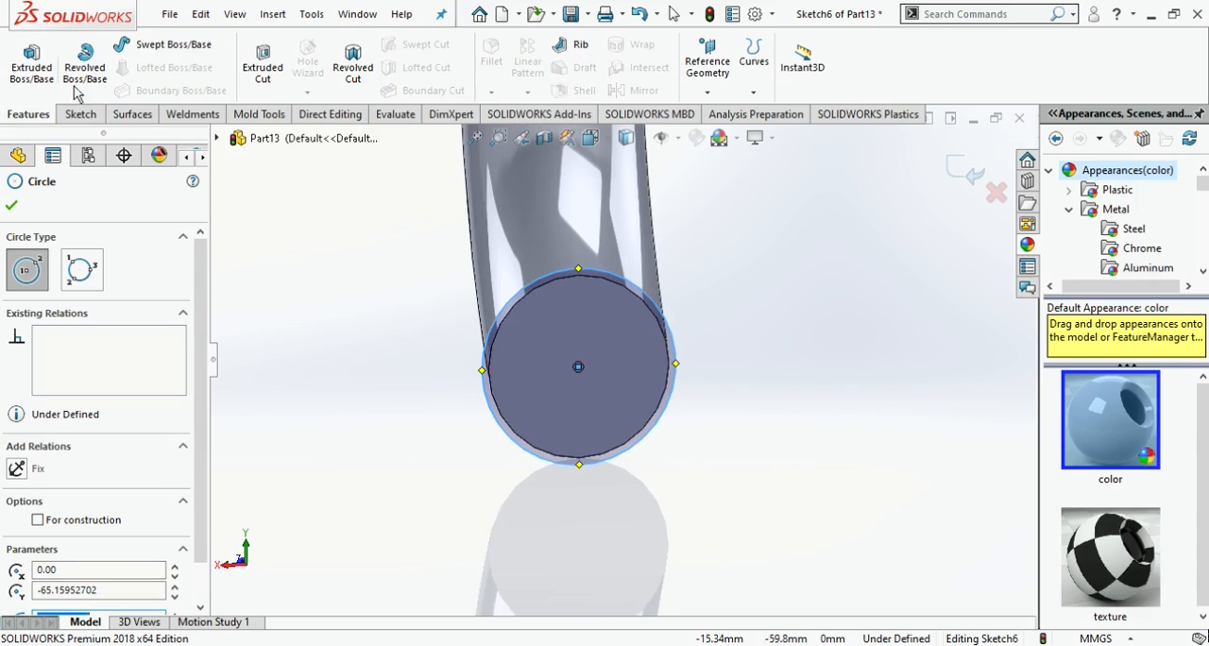
left_click(80, 115)
key("Escape")
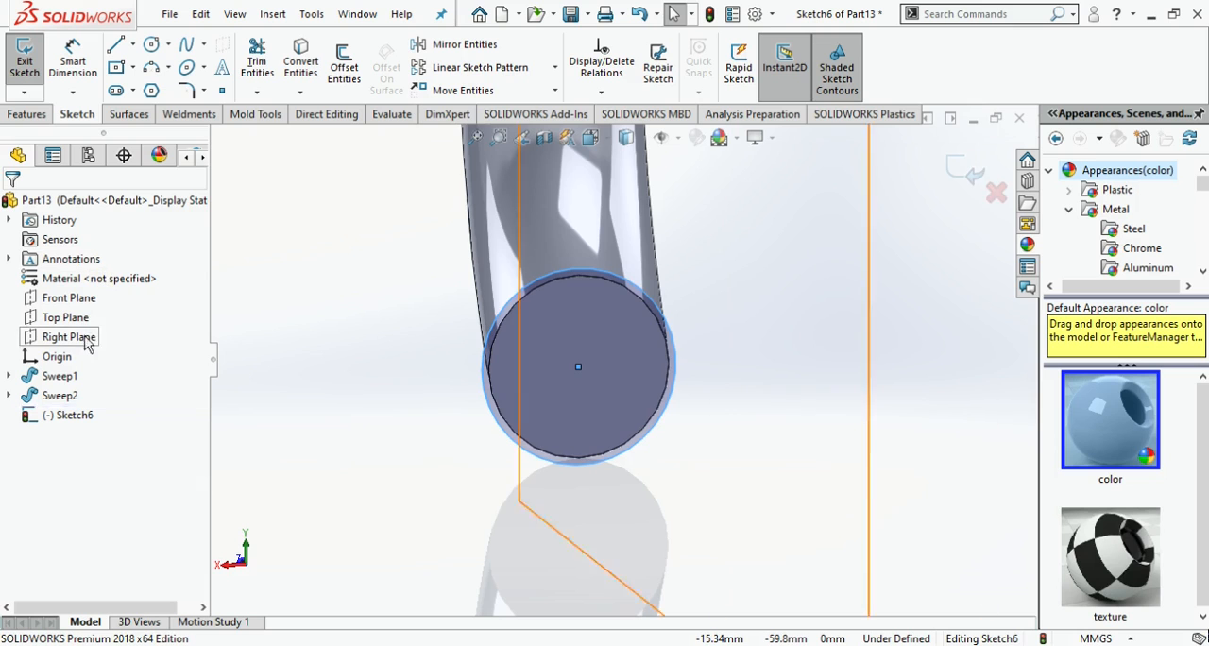
left_click(589, 142)
left_click(373, 431)
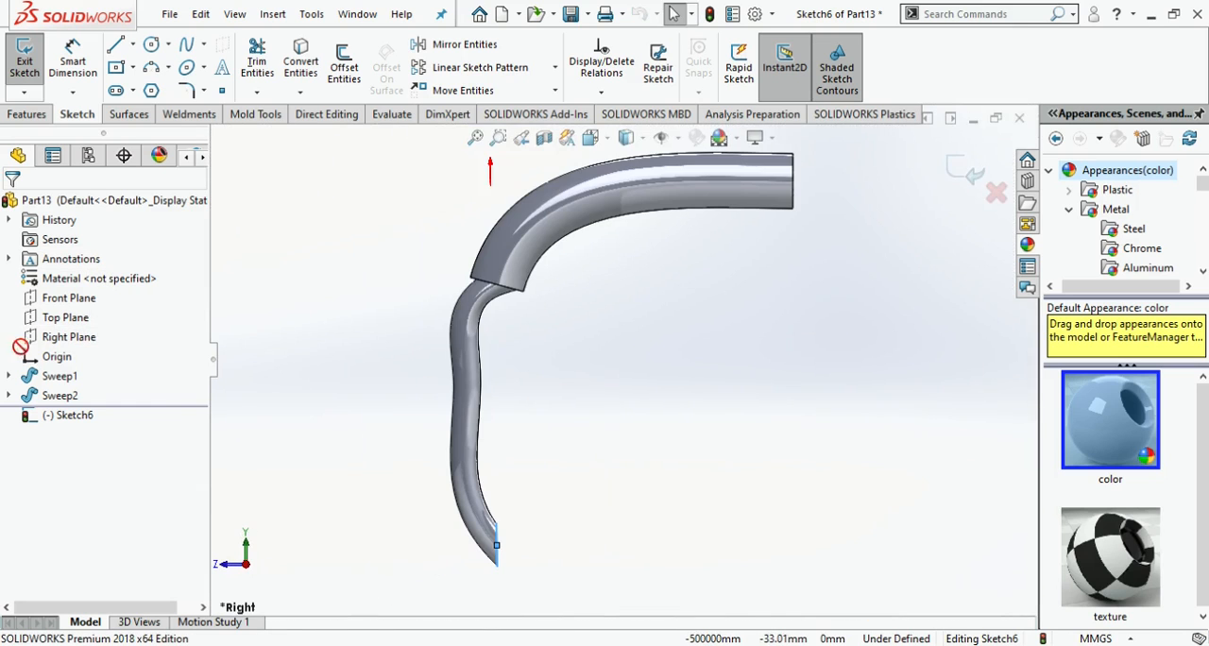
left_click(58, 337)
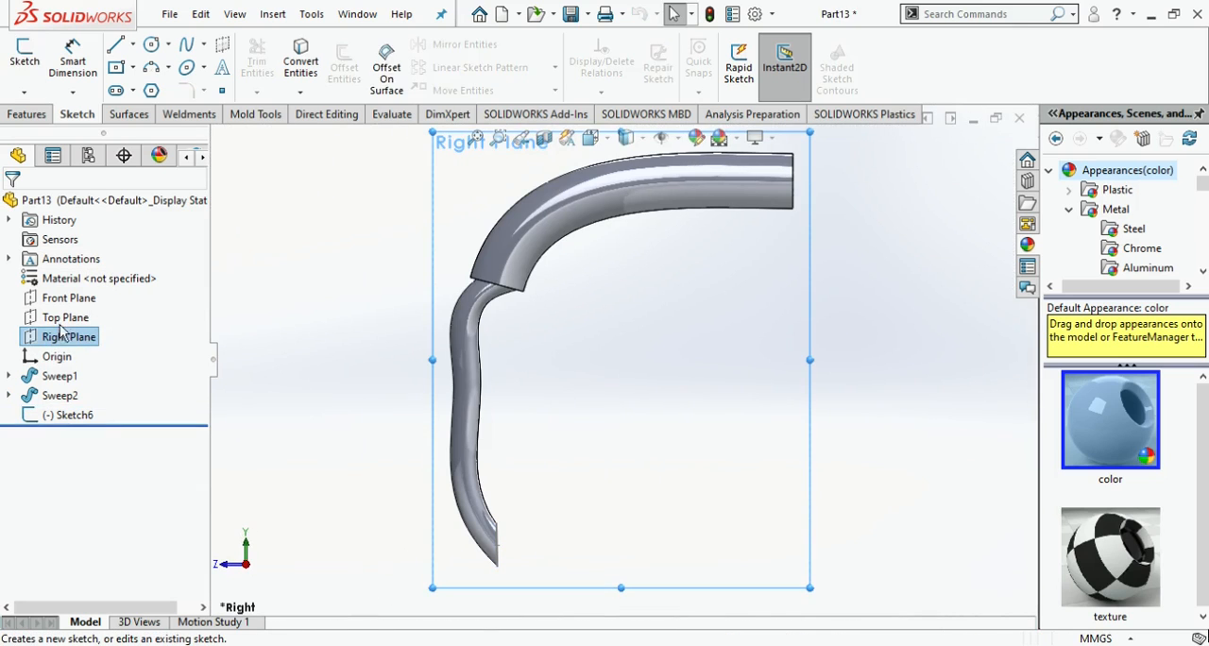
left_click(186, 46)
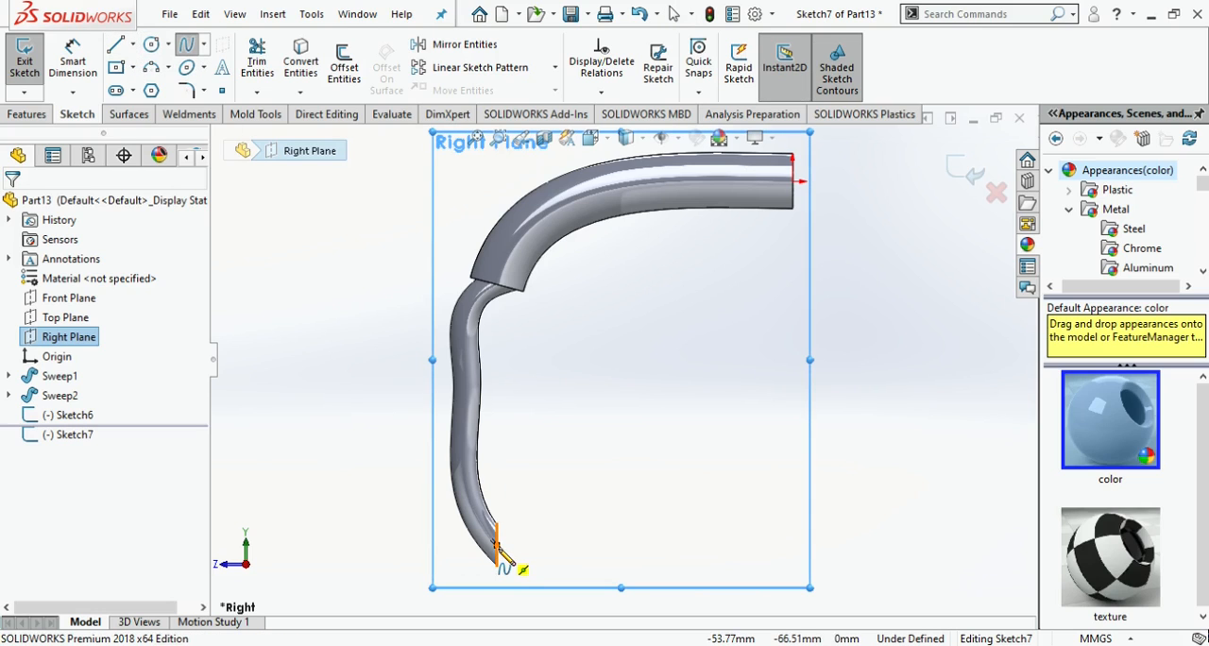
left_click(515, 567)
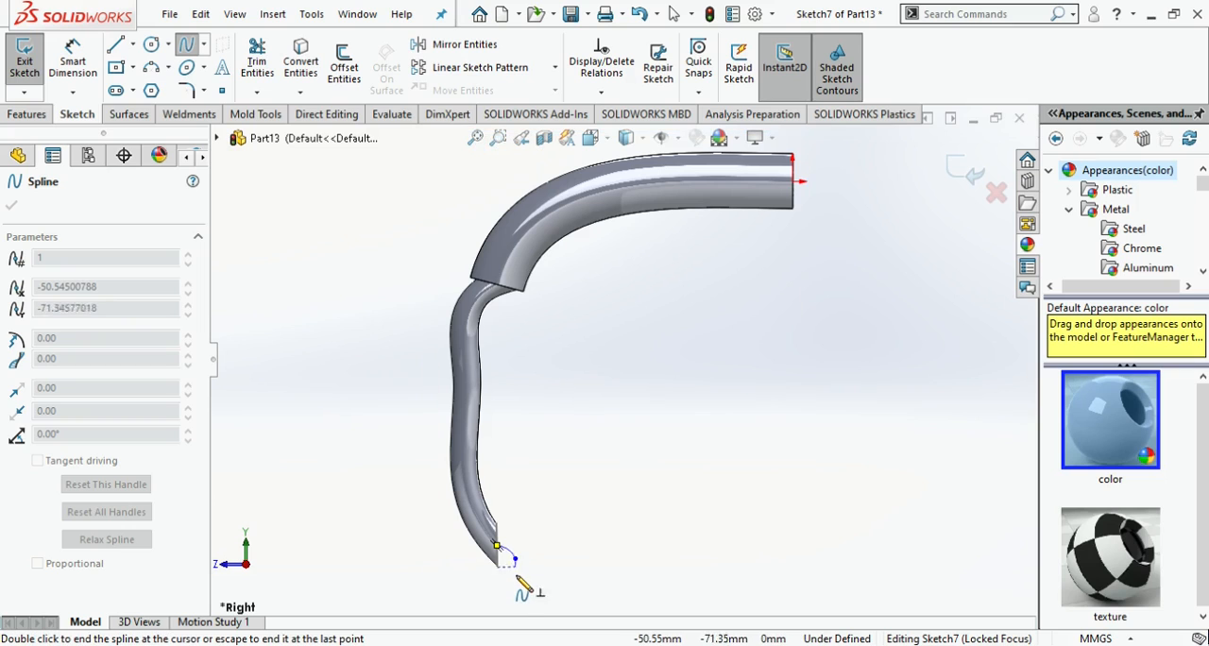
double_click(518, 581)
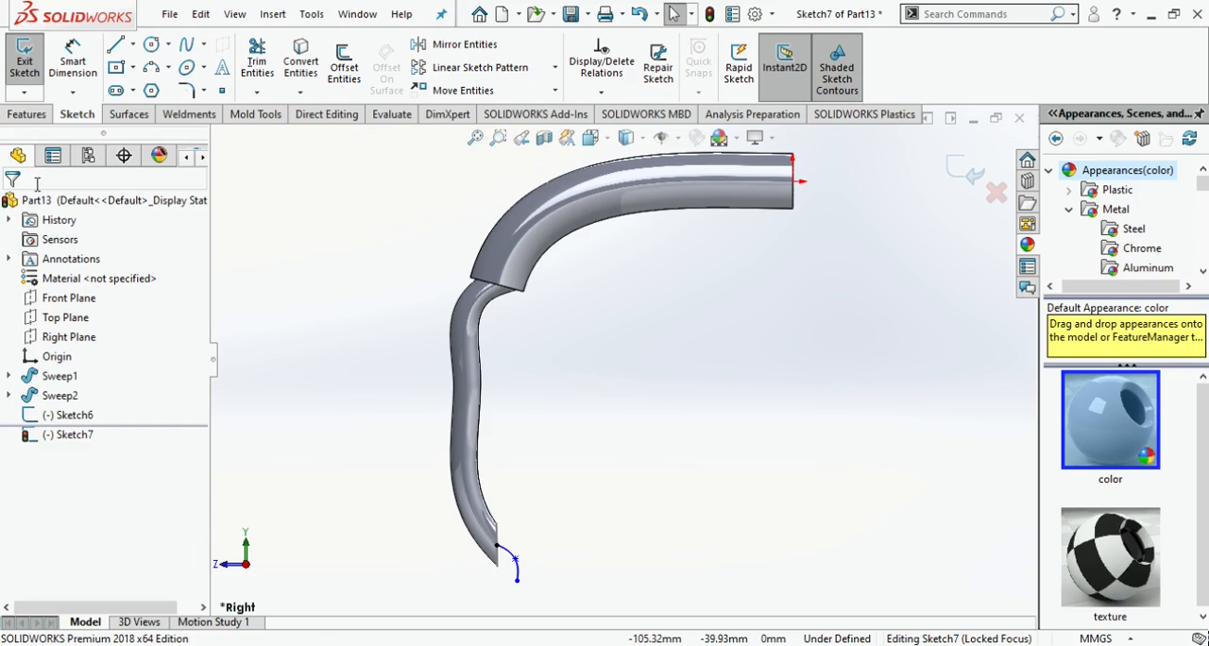
- Sweep the end-face circle along the short spline to add a curved tip to the thinner tube
left_click(30, 115)
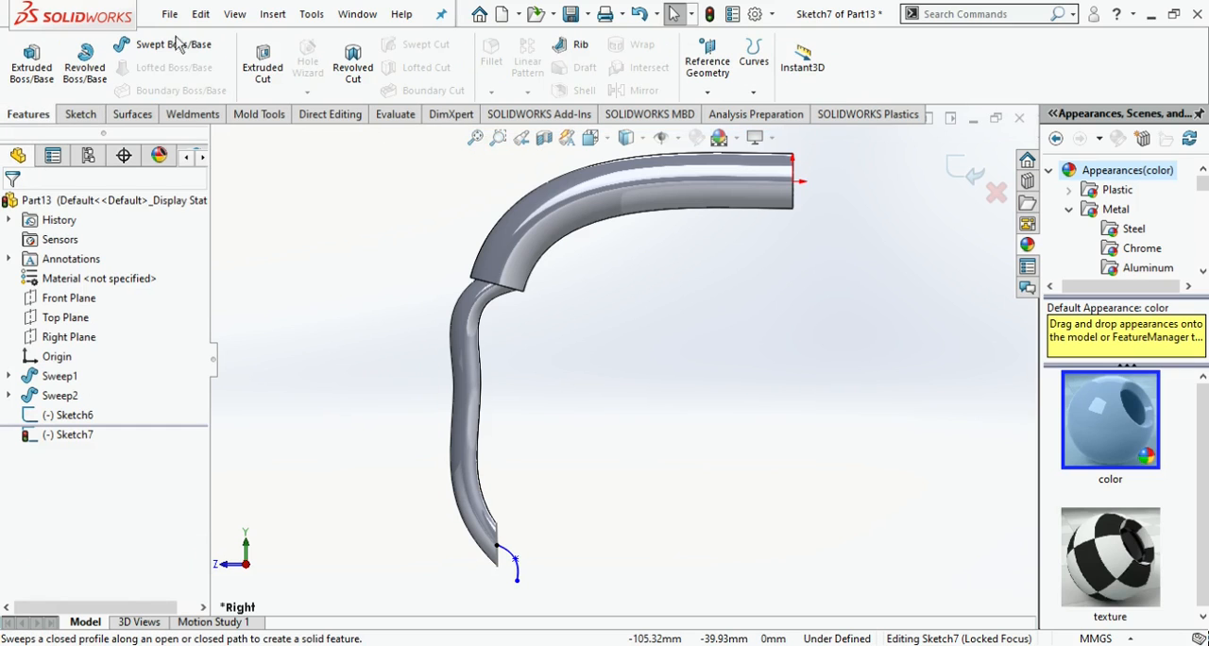
scroll(508, 539, "down", 5)
left_click(569, 543)
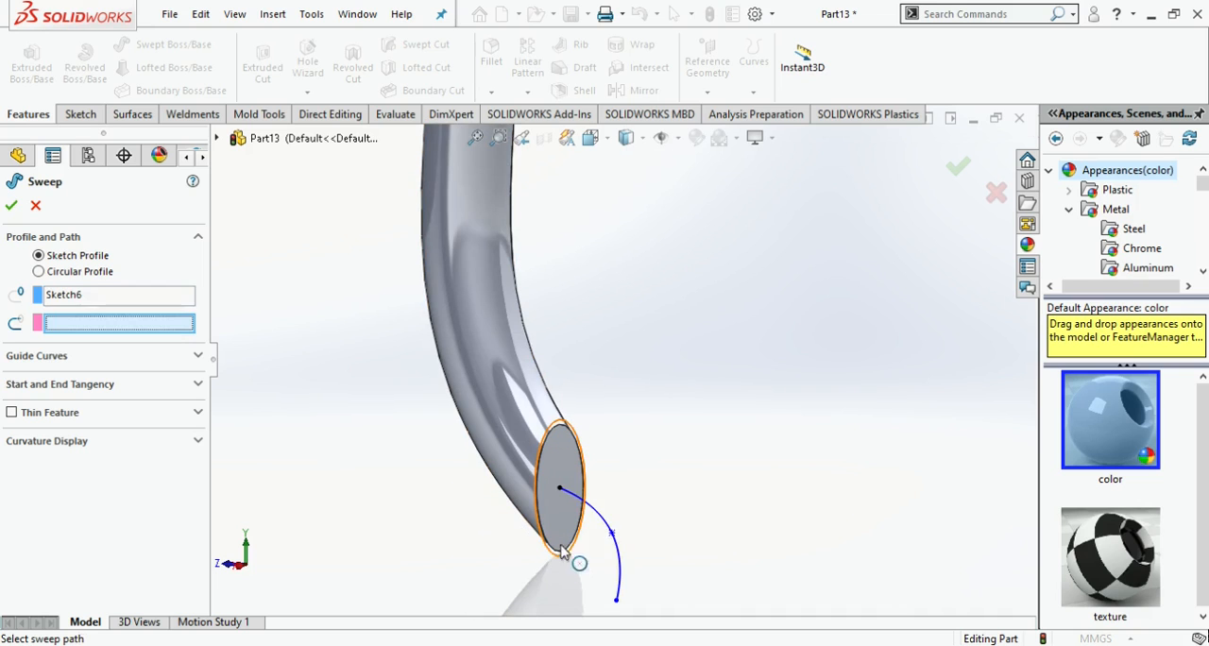
left_click(609, 531)
scroll(693, 374, "up", 5)
mouse_move(693, 378)
middle_mouse_down()
mouse_move(728, 343)
mouse_move(728, 258)
mouse_move(702, 304)
middle_mouse_up()
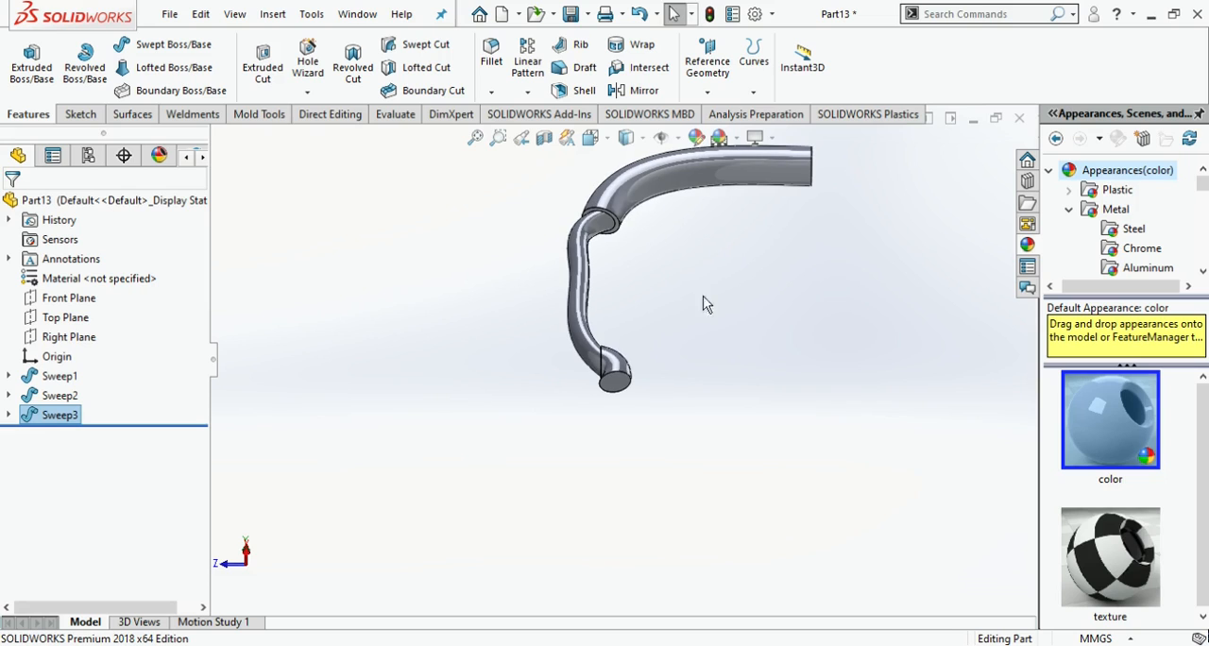
- Sketch a narrow rectangle near one edge of the curved tip's circular end face
scroll(612, 393, "down", 3)
left_click(638, 387)
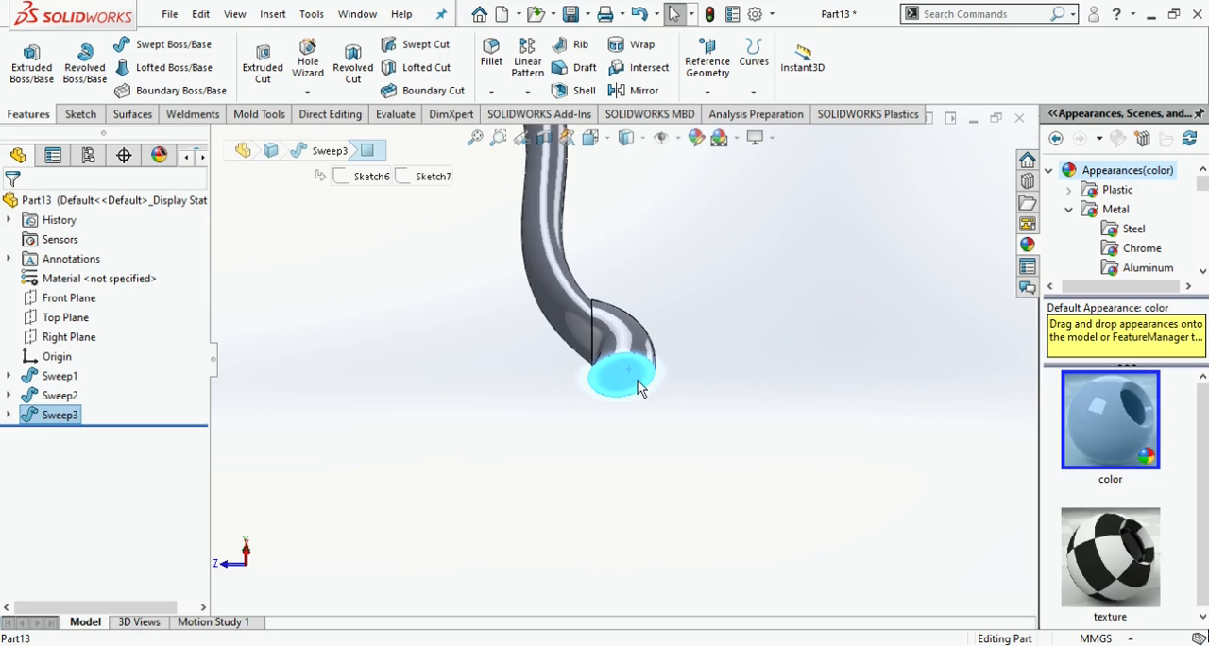
left_click(724, 327)
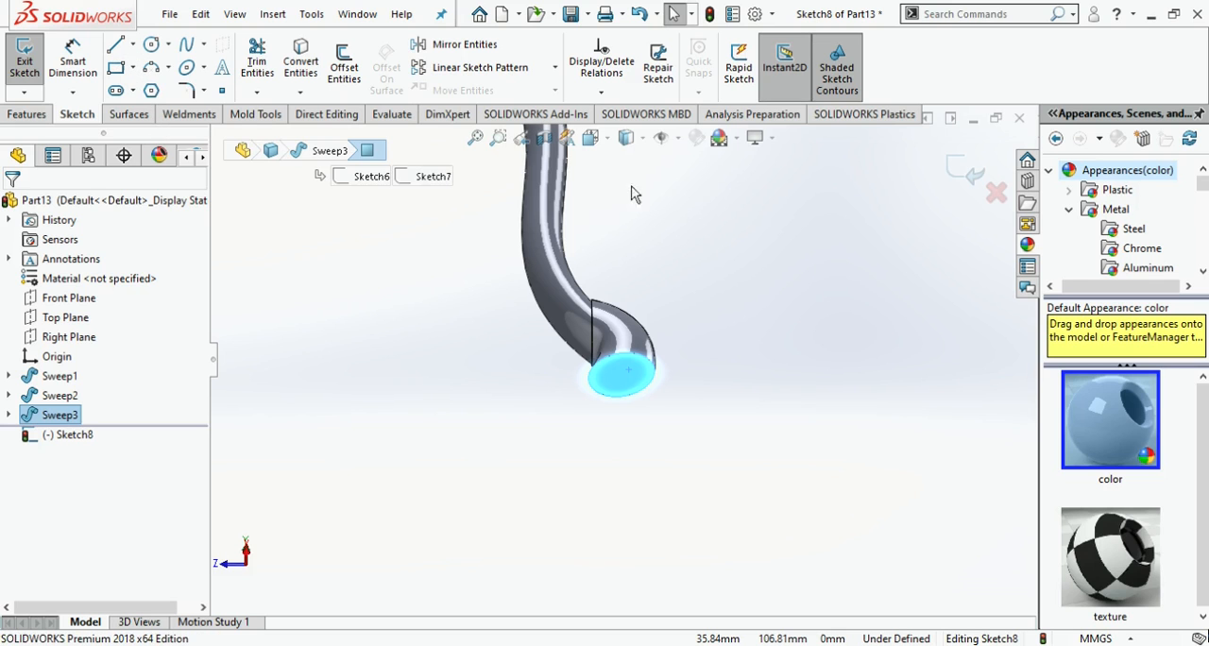
left_click(600, 148)
left_click(489, 497)
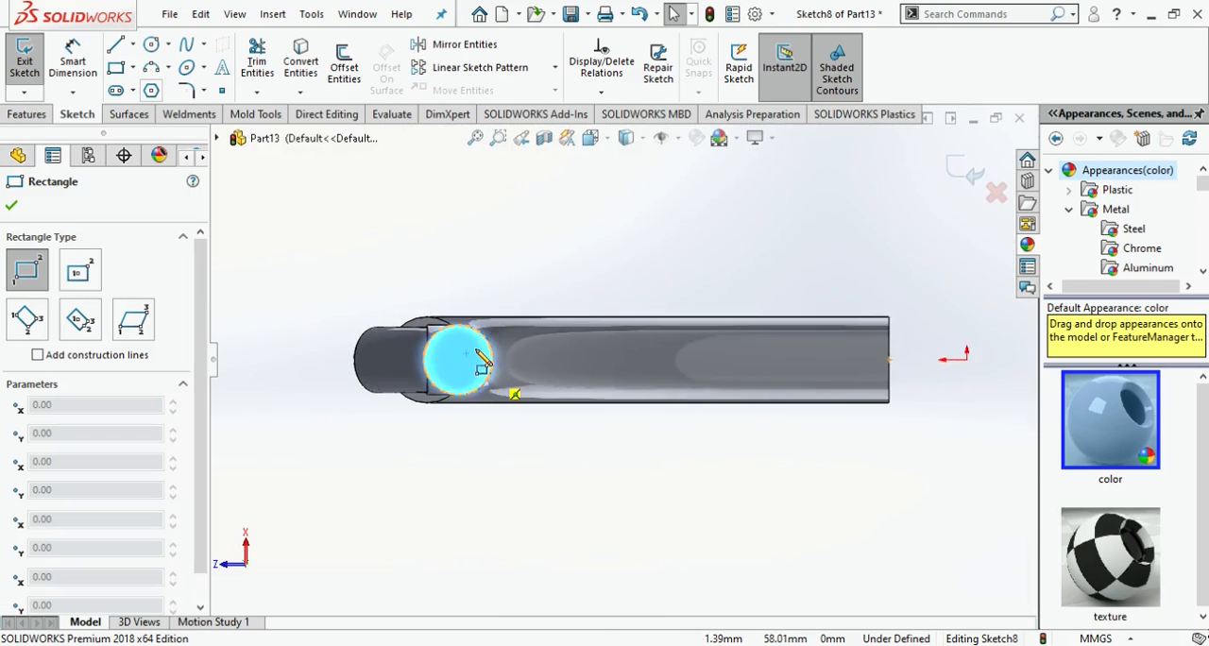
scroll(442, 327, "down", 4)
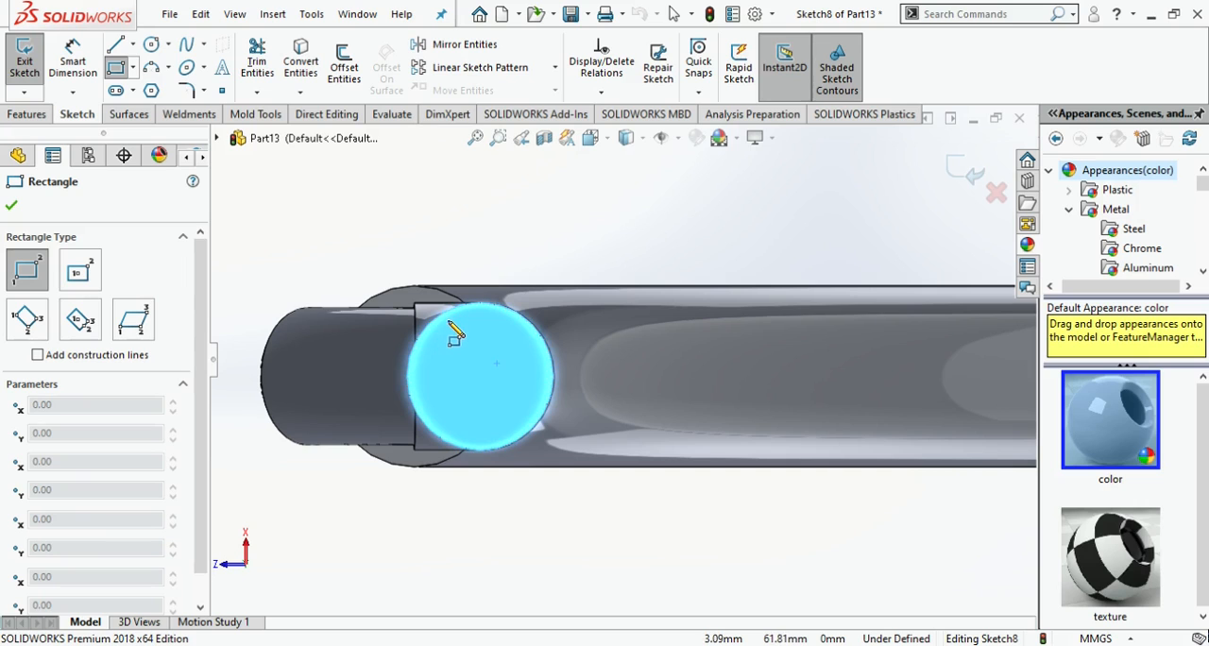
left_click_drag(441, 316, 432, 432)
left_click(430, 430)
key("Escape")
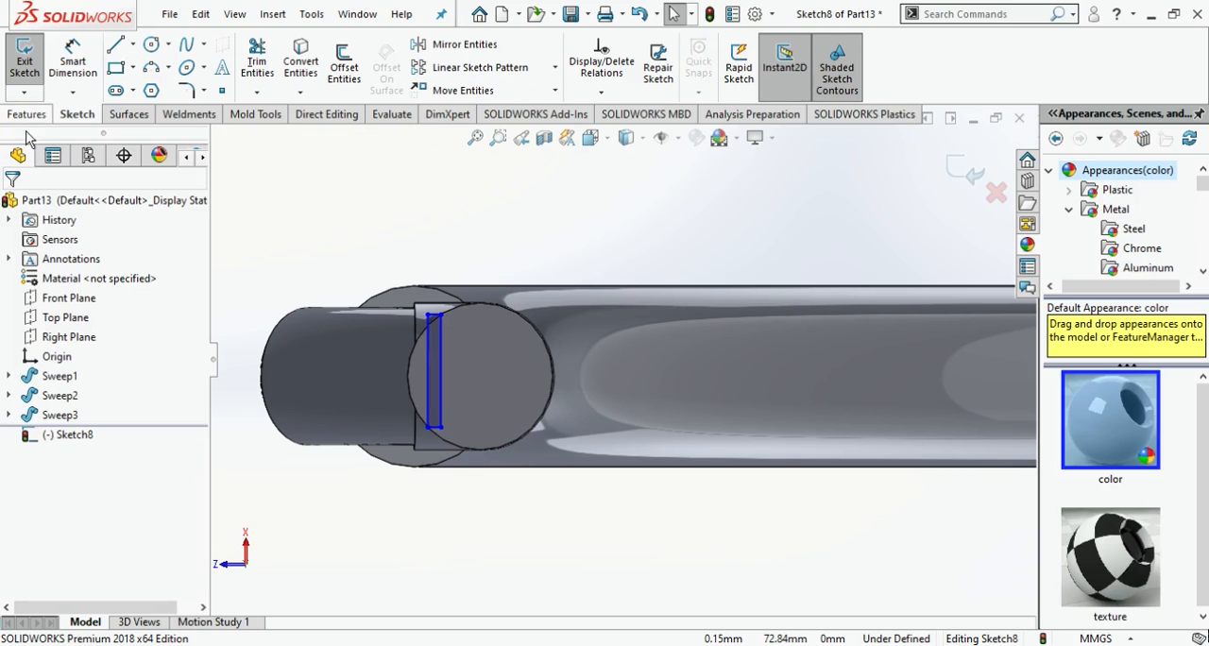
- Extrude the narrow rectangle 1 mm outward from the tip's end face to form a thin tab
left_click(28, 114)
left_click(31, 70)
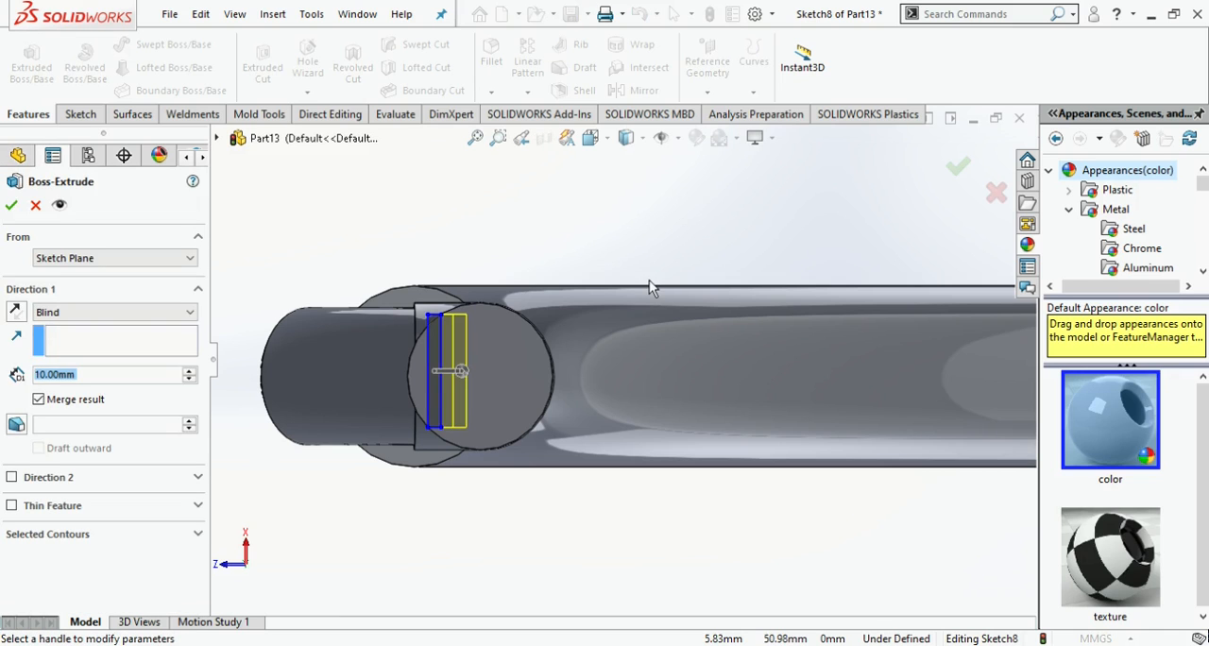
key("Return")
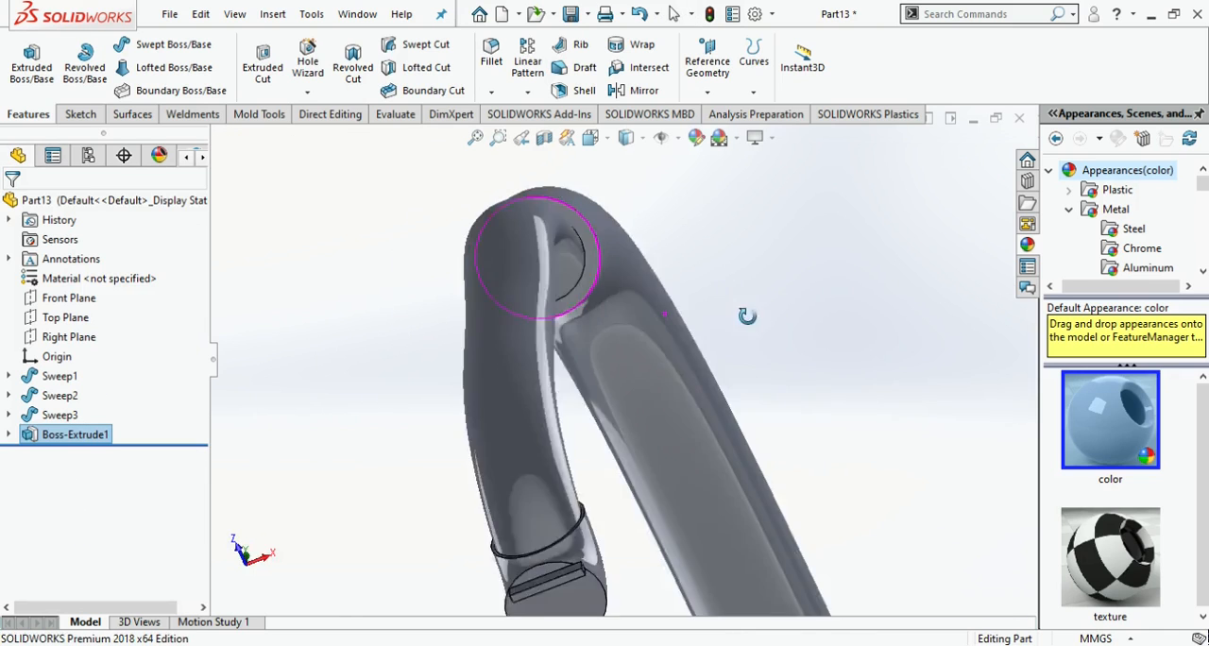
- Sketch a circle of about 22.7 mm radius on the tab's front face, centred below the tab and reaching up to it
middle_click_drag(710, 342, 752, 456)
scroll(725, 406, "up", 4)
middle_click_drag(724, 401, 711, 452)
scroll(645, 496, "down", 6)
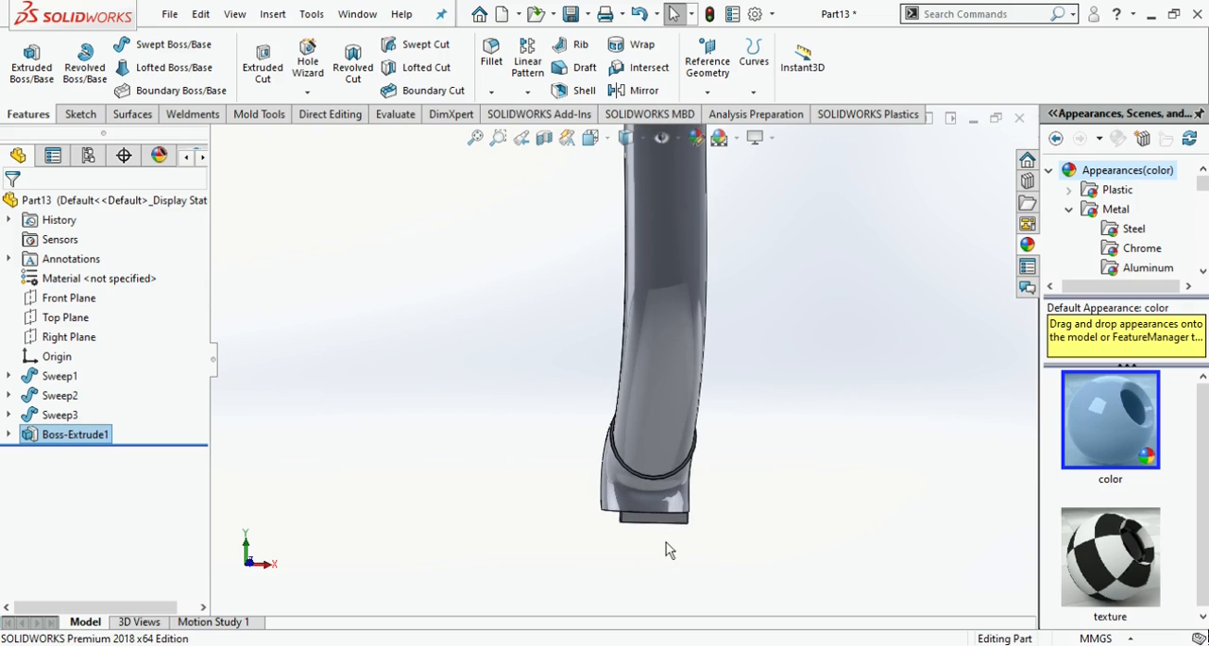
left_click(674, 518)
left_click(750, 481)
left_click(591, 139)
left_click(534, 463)
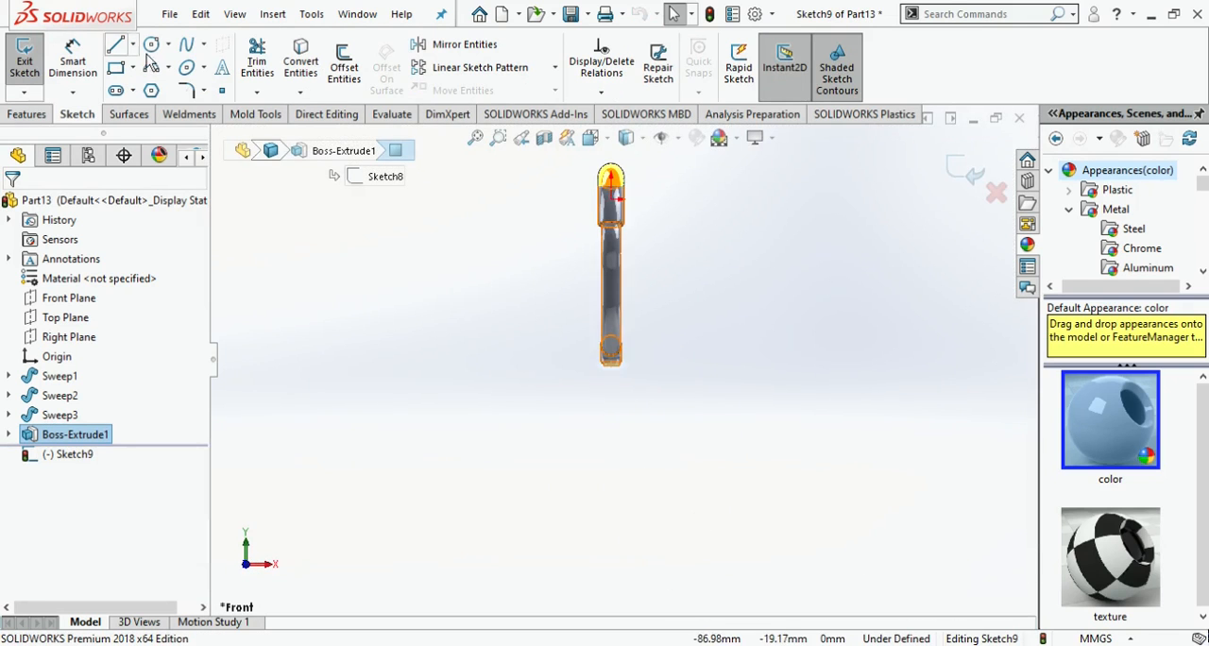
scroll(622, 401, "down", 3)
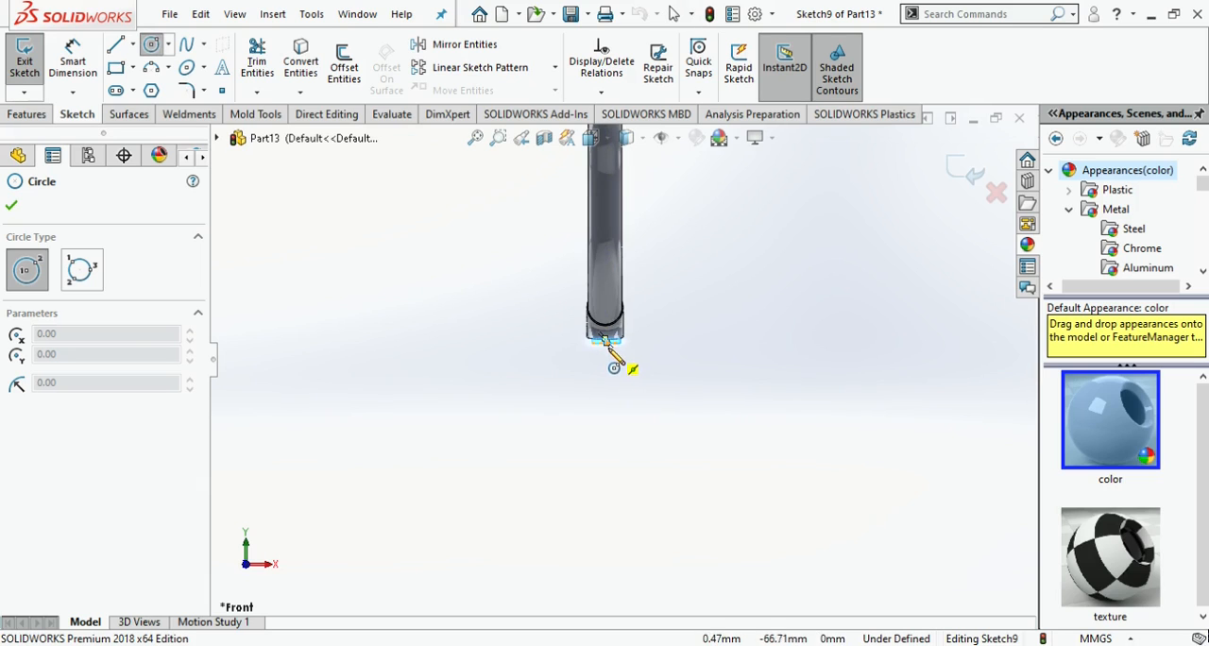
left_click(605, 438)
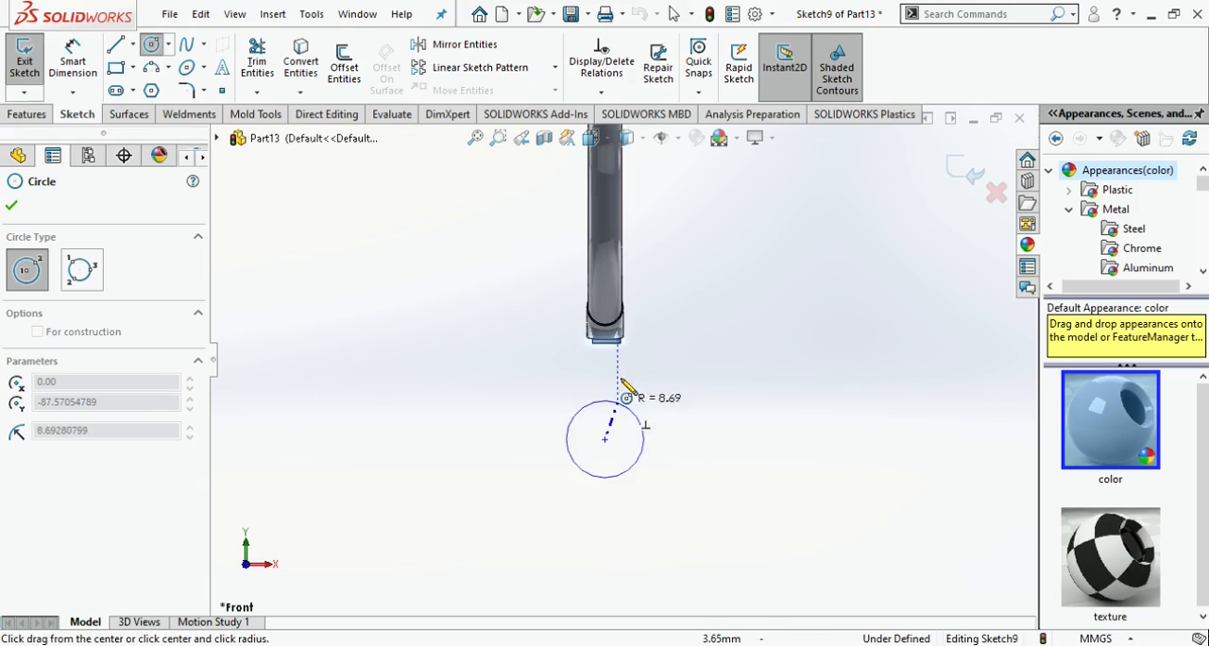
left_click(609, 346)
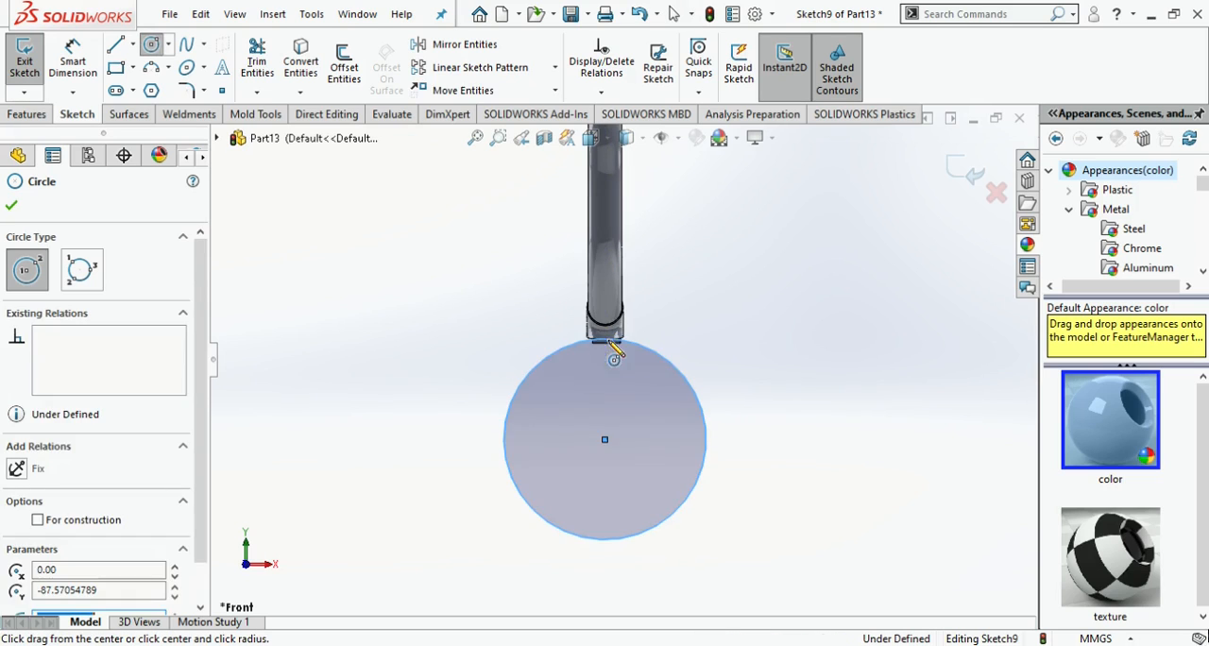
- Try to extrude the large circle 1 mm with a second direction of 14 mm
left_click(35, 116)
left_click(38, 77)
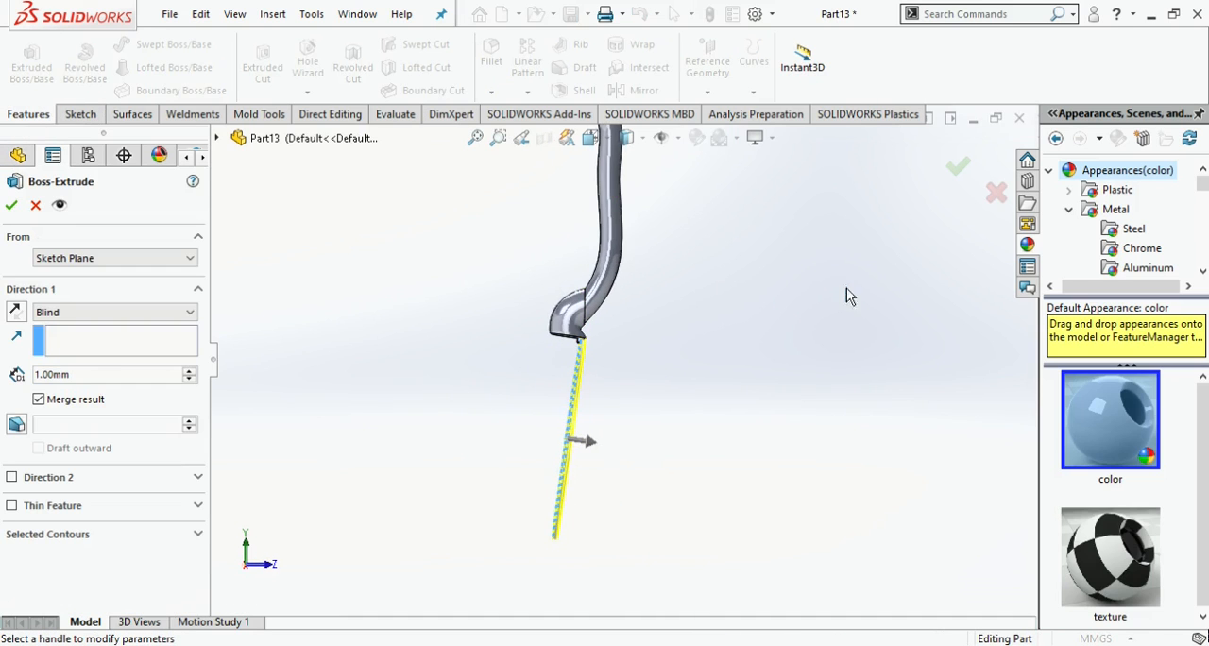
left_click(21, 484)
left_click_drag(526, 439, 480, 428)
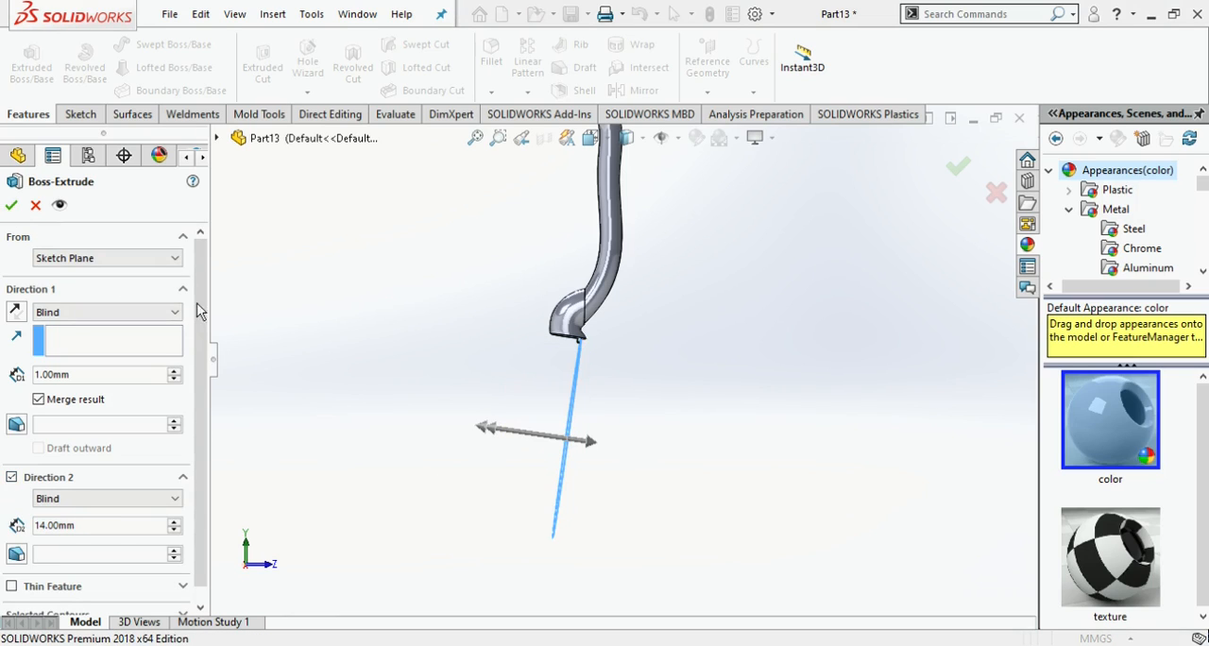
left_click(13, 479)
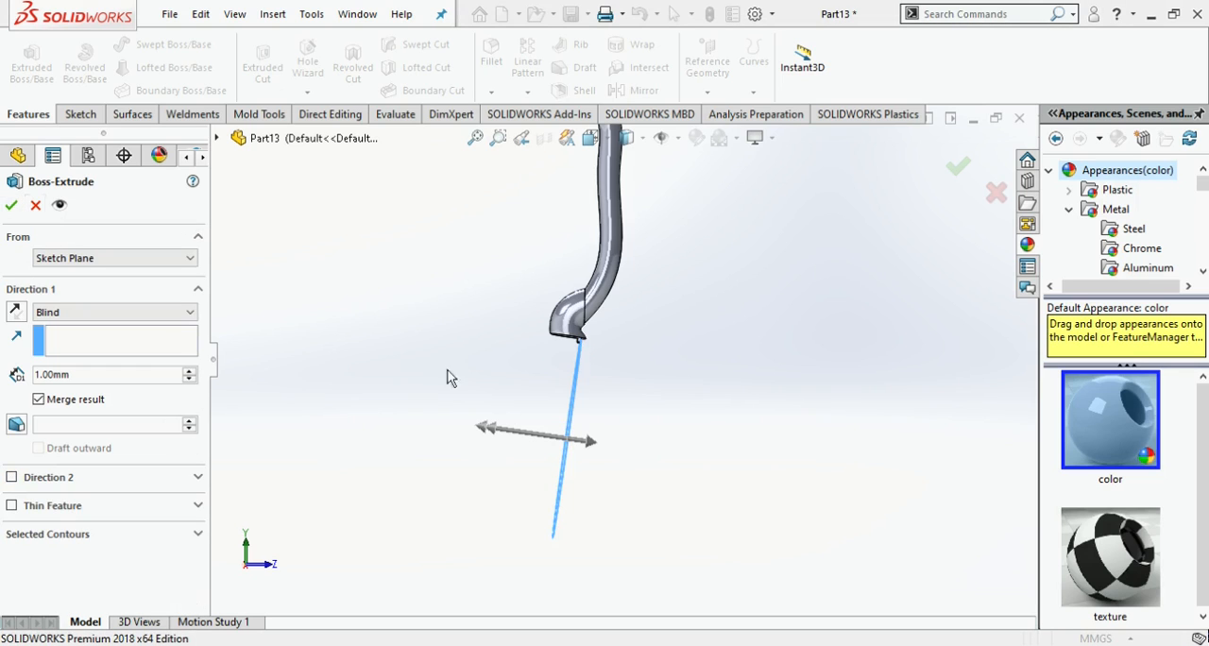
- Try a 2 mm one-direction extrusion of the large circle and delete the circle's sketch
middle_click_drag(646, 426, 599, 378)
scroll(593, 335, "down", 7)
mouse_move(593, 332)
middle_mouse_down()
mouse_move(613, 357)
mouse_move(573, 335)
middle_mouse_up()
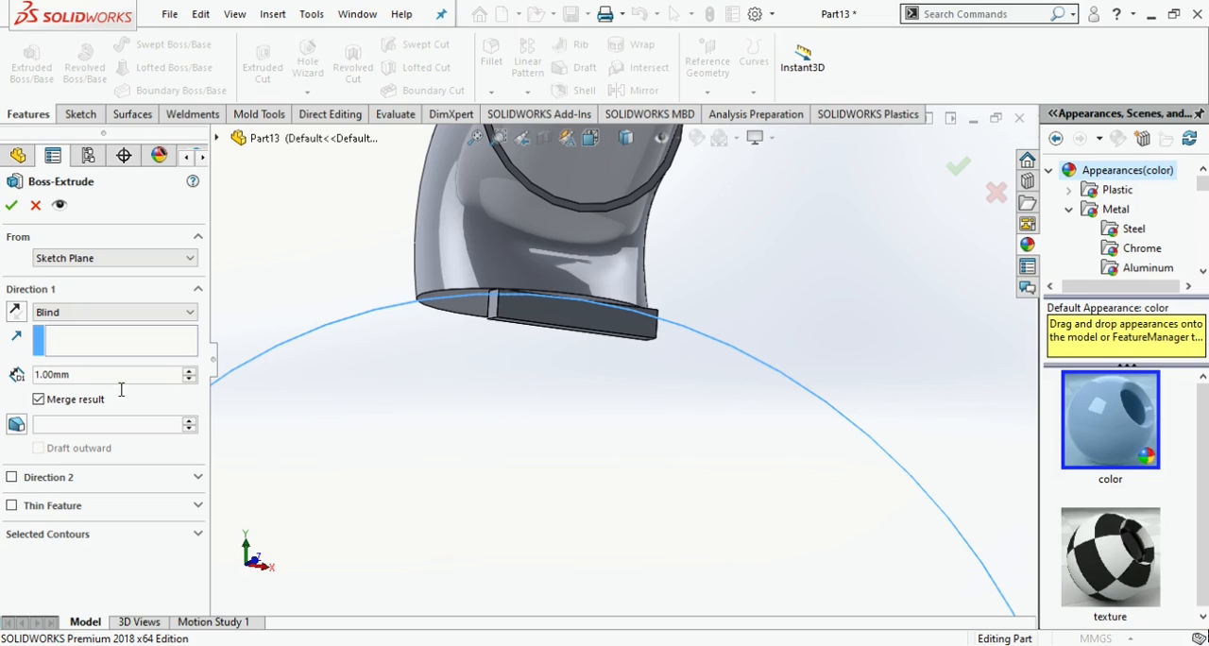
type("2")
key("Return")
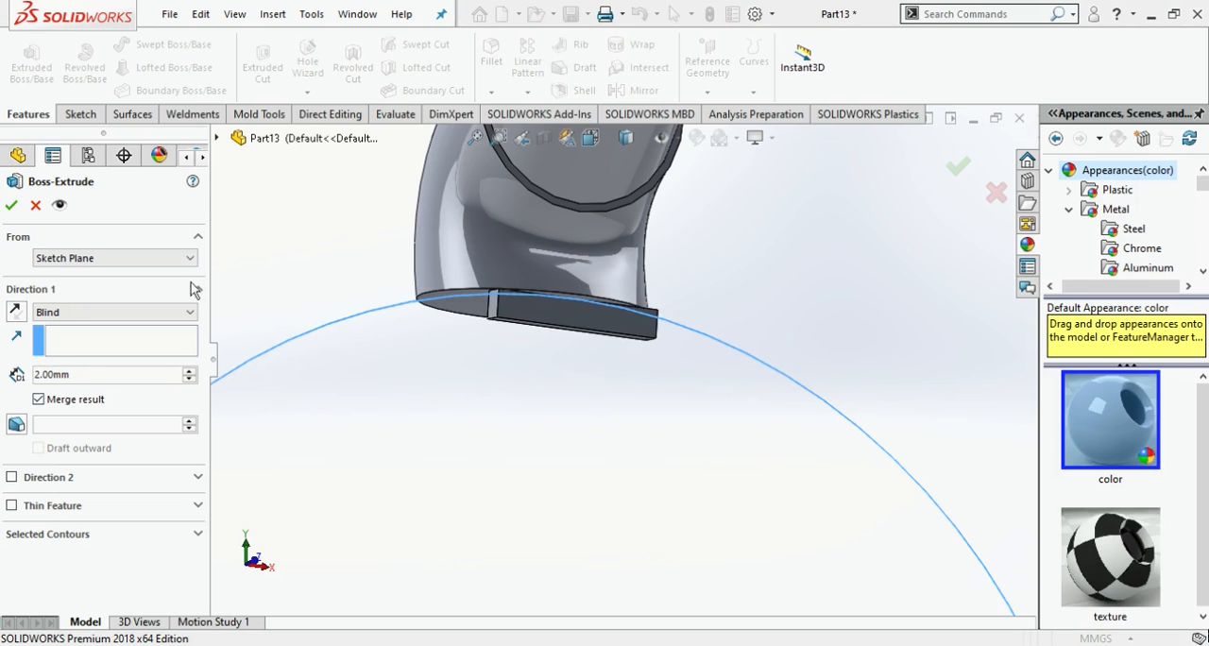
left_click(35, 204)
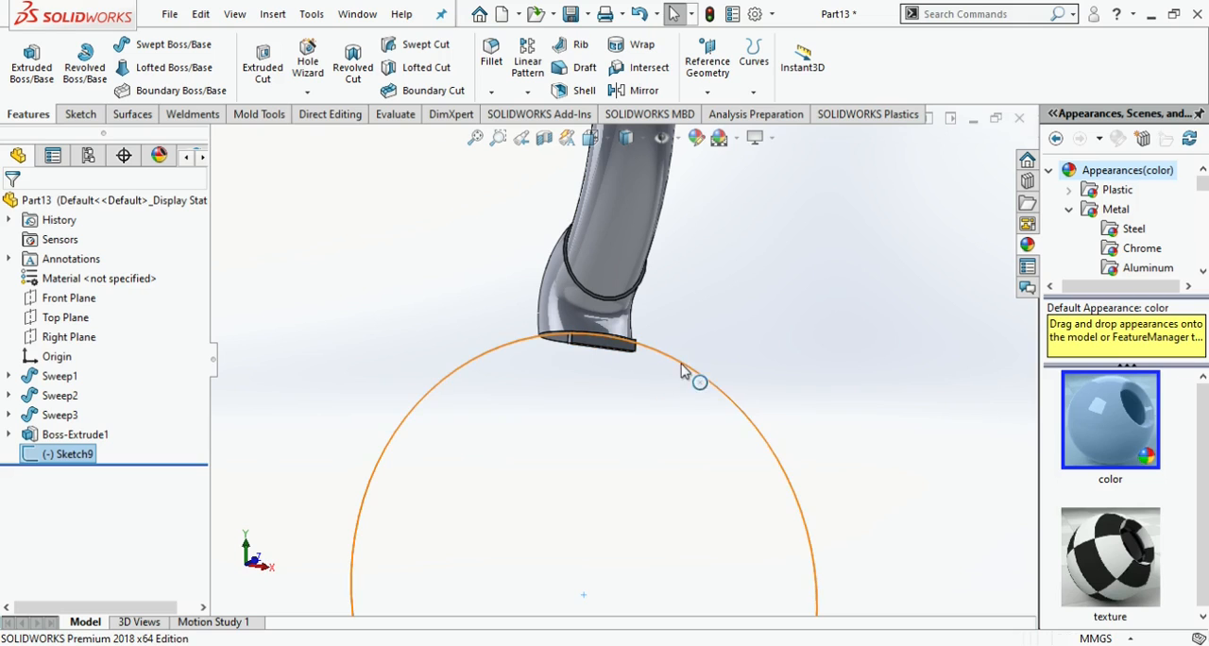
key("Delete")
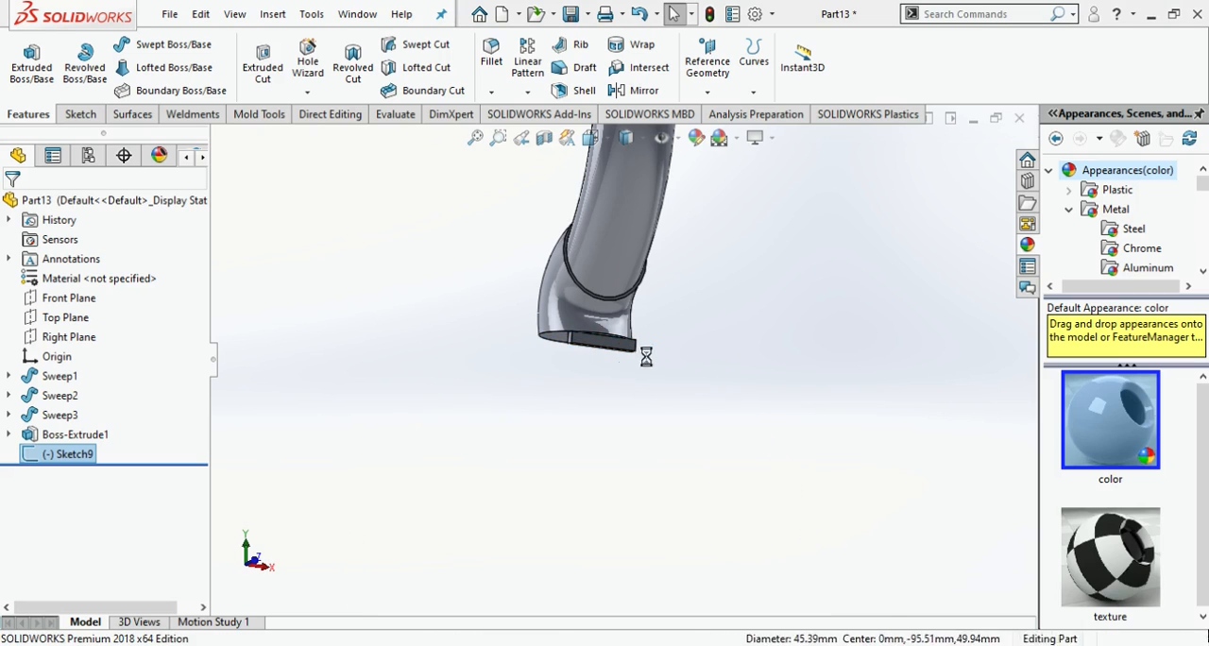
- Start a new sketch on the thin tab's front face in the Front view
scroll(644, 343, "down", 4)
left_click(524, 356)
left_click(606, 297)
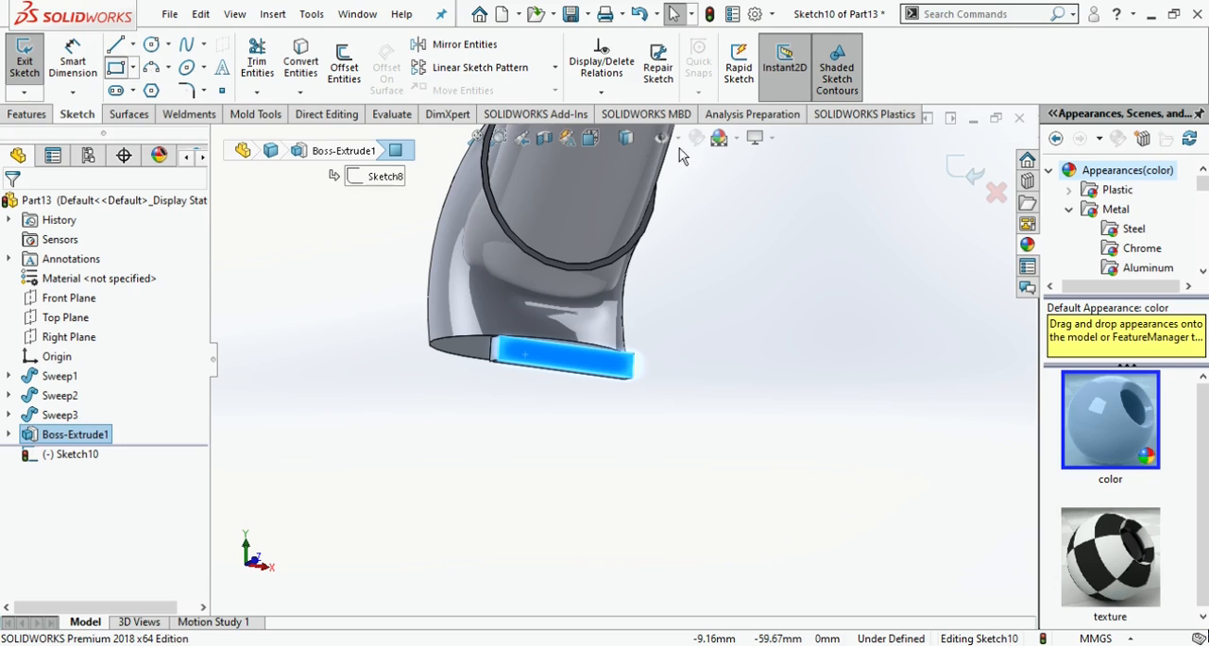
left_click(601, 141)
left_click(588, 453)
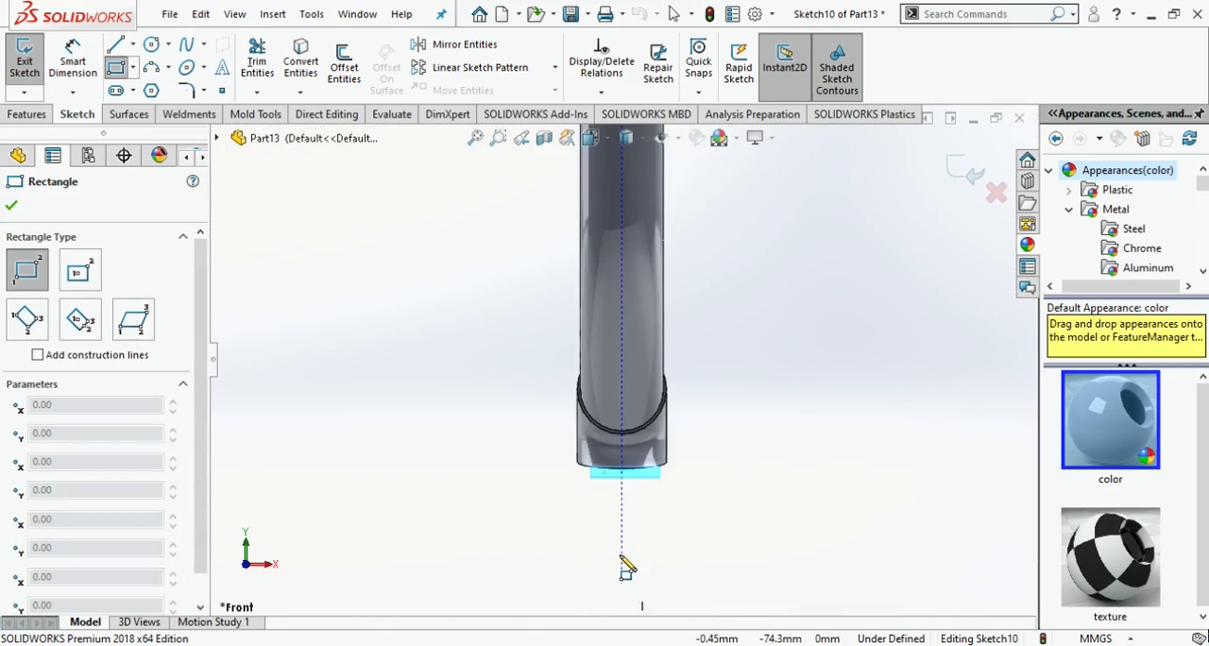
left_click(590, 338)
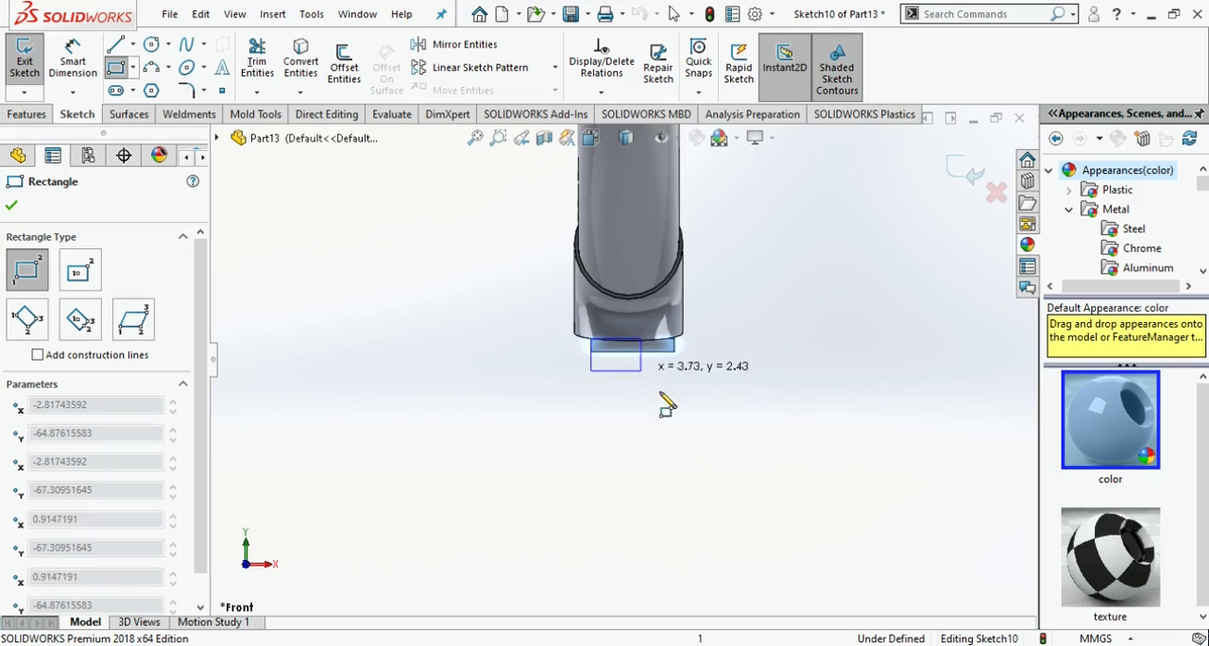
key("Escape")
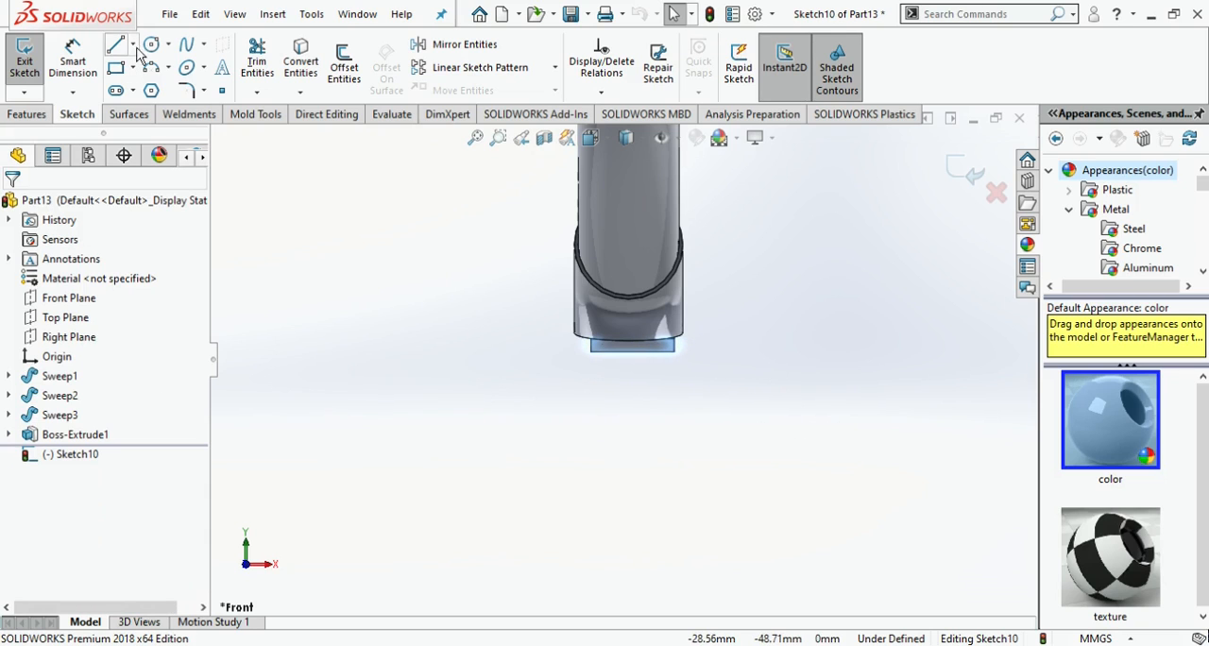
- Sketch a circle on the tab's front face, centred below the tab and reaching up to its lower edge
left_click(151, 45)
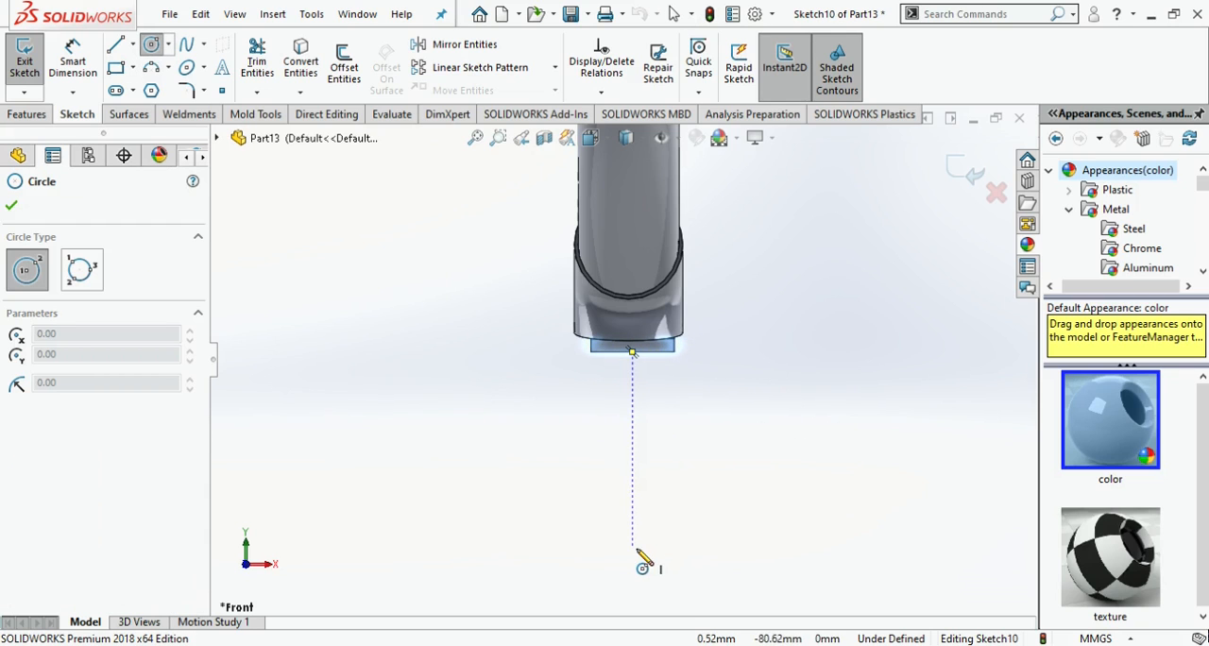
scroll(638, 538, "up", 5)
left_click(624, 429)
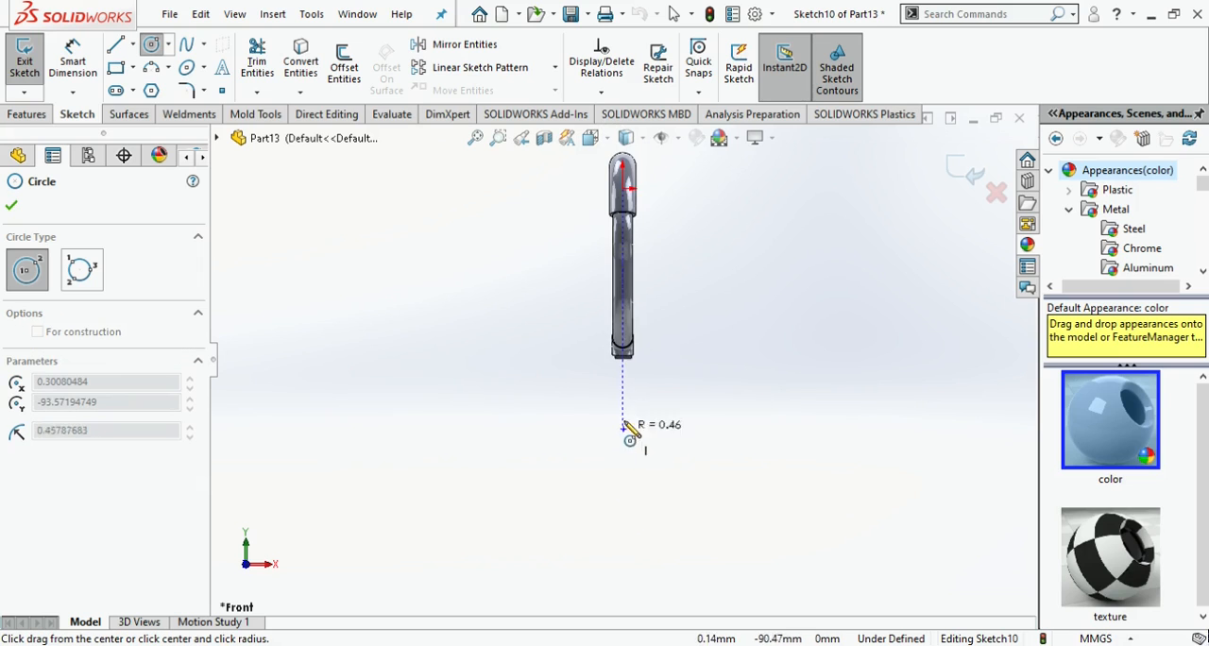
left_click(623, 358)
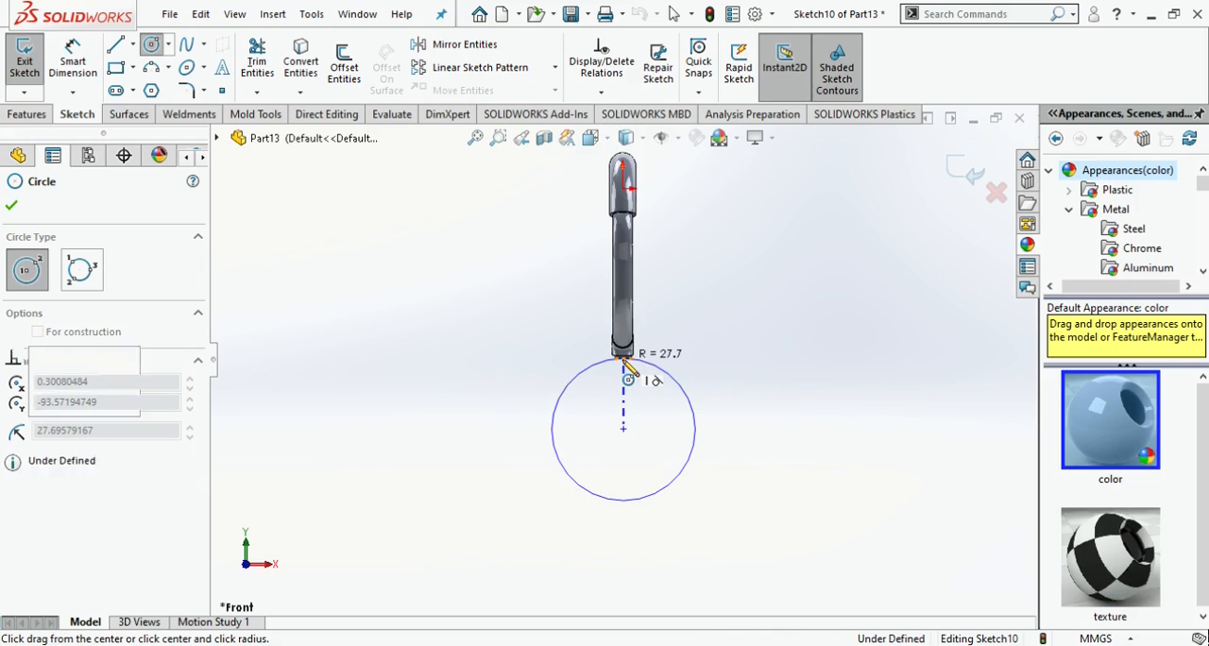
- Extrude the circle 1 mm as a separate unmerged body and add a blind second direction reaching back under the tube end
left_click(26, 114)
left_click(31, 64)
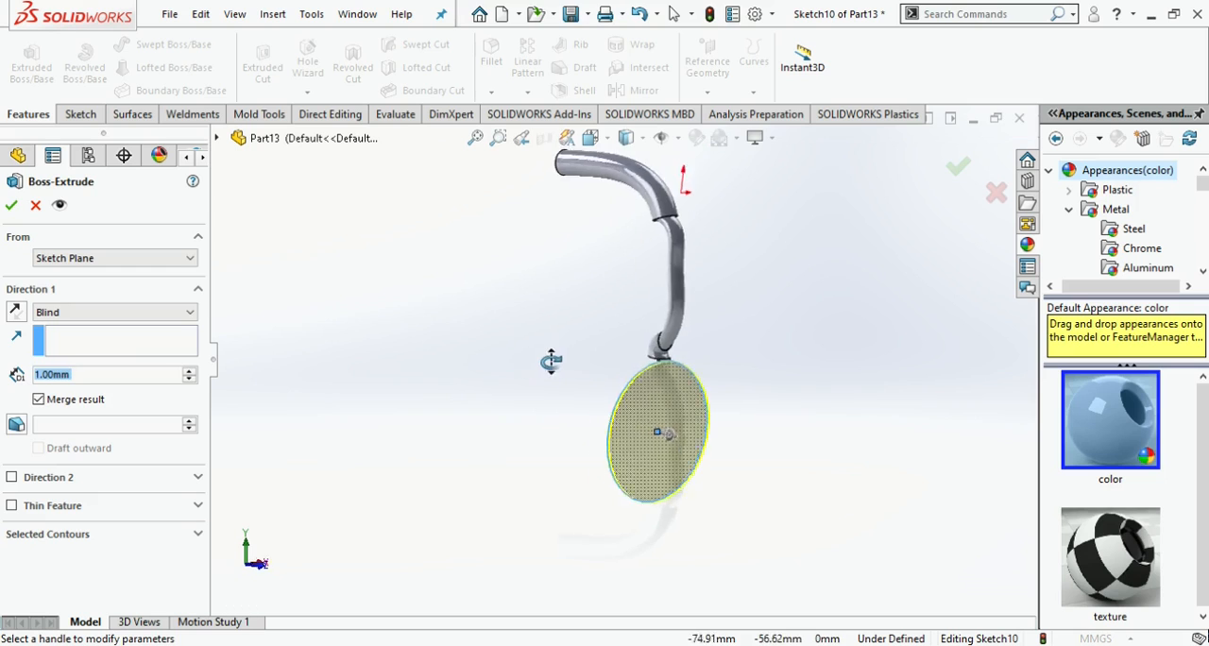
left_click(11, 205)
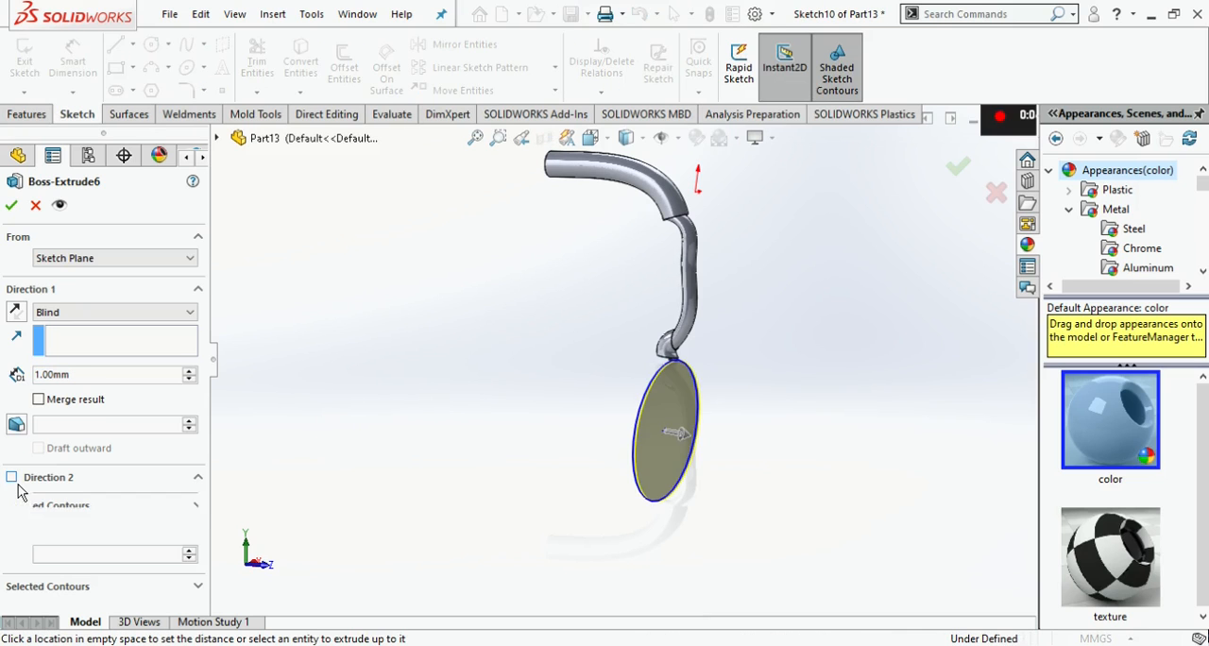
left_click(12, 476)
middle_click_drag(446, 490, 615, 233)
key("space")
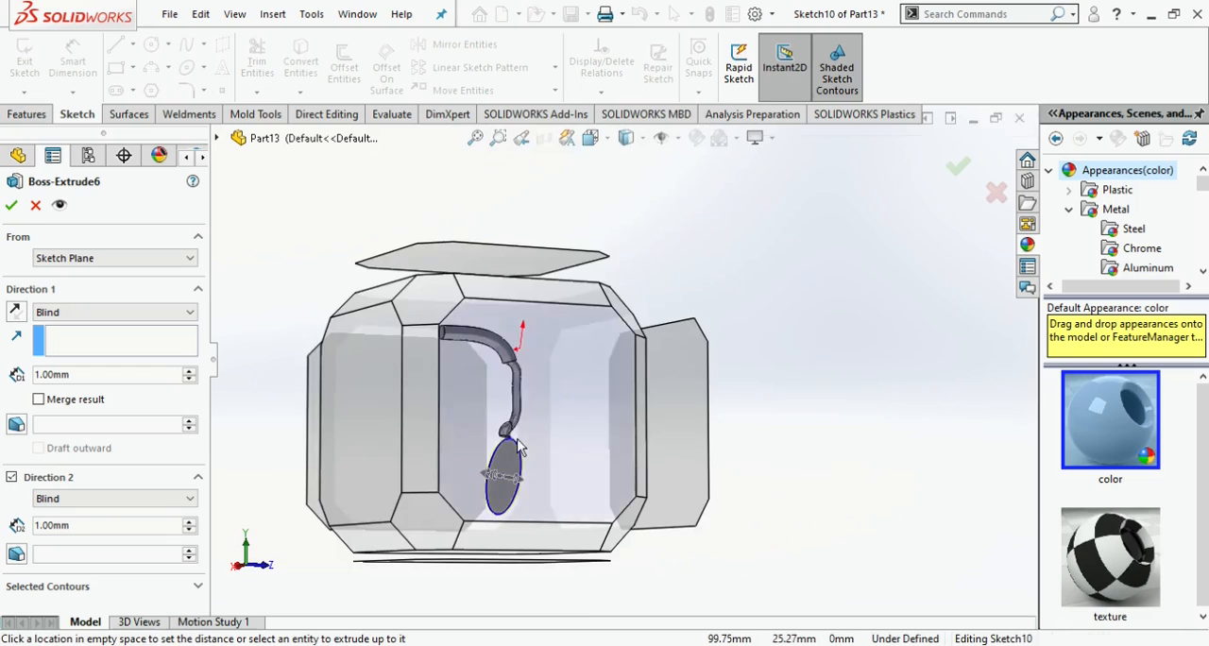
left_click(536, 410)
left_click_drag(648, 489, 609, 484)
left_click(11, 204)
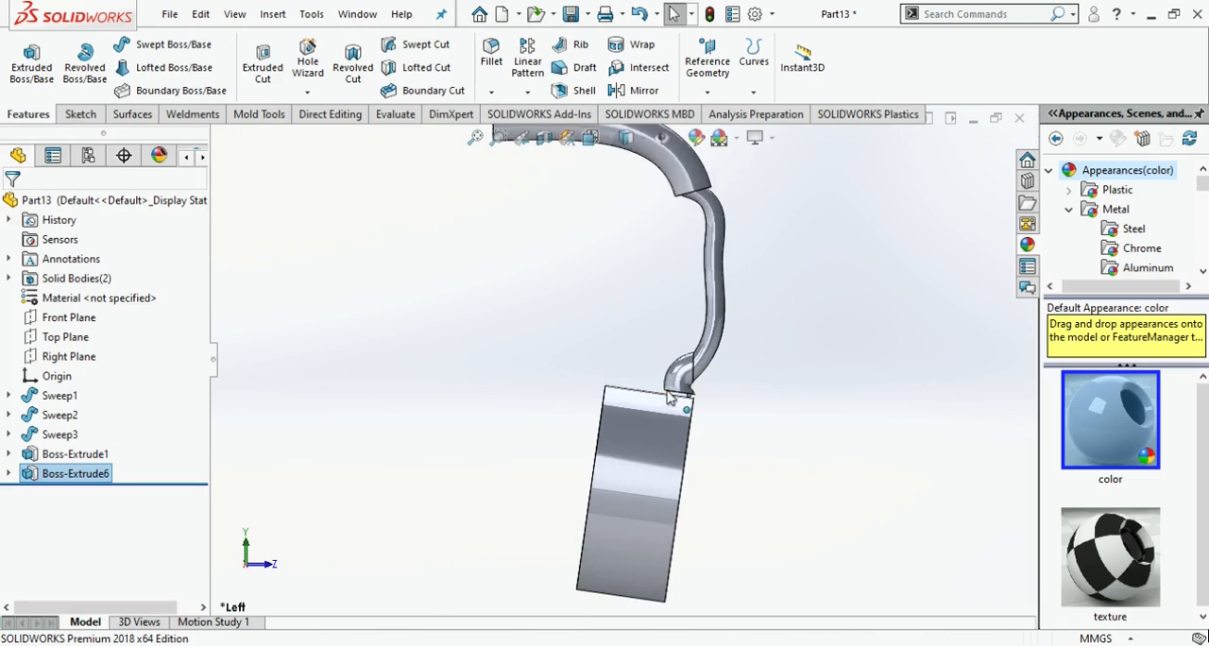
- Sketch a corner rectangle on the tab's rear face between the tube end and the disc
scroll(667, 398, "down", 3)
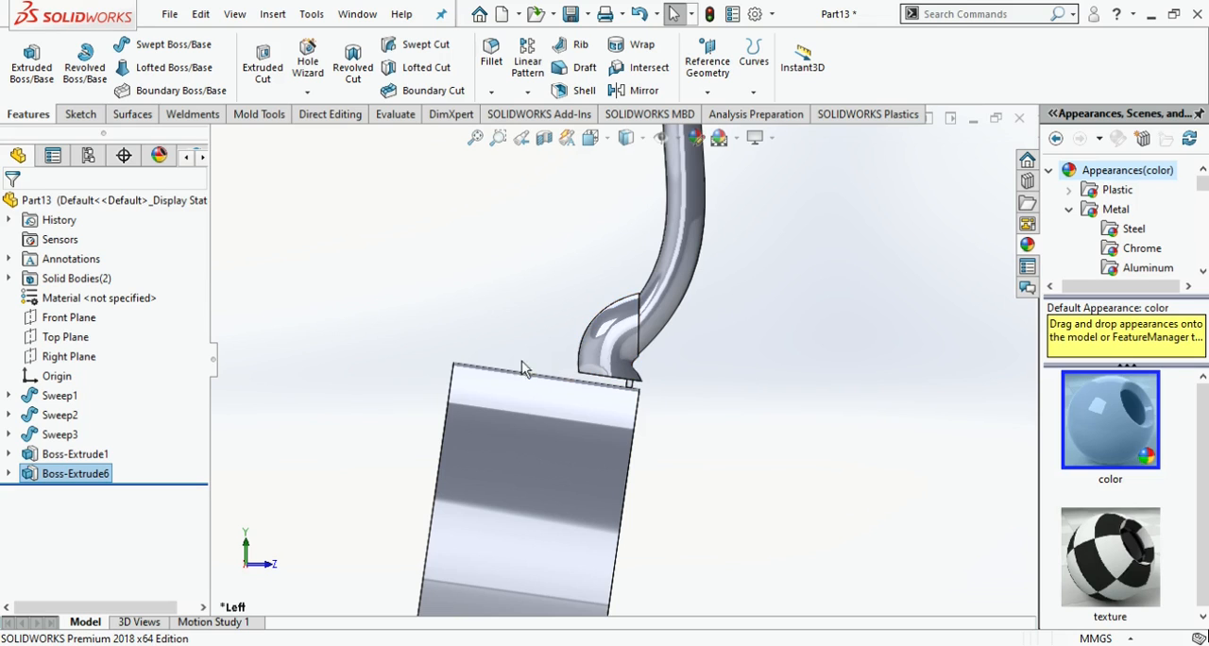
scroll(627, 397, "down", 3)
left_click(641, 379)
left_click(728, 414)
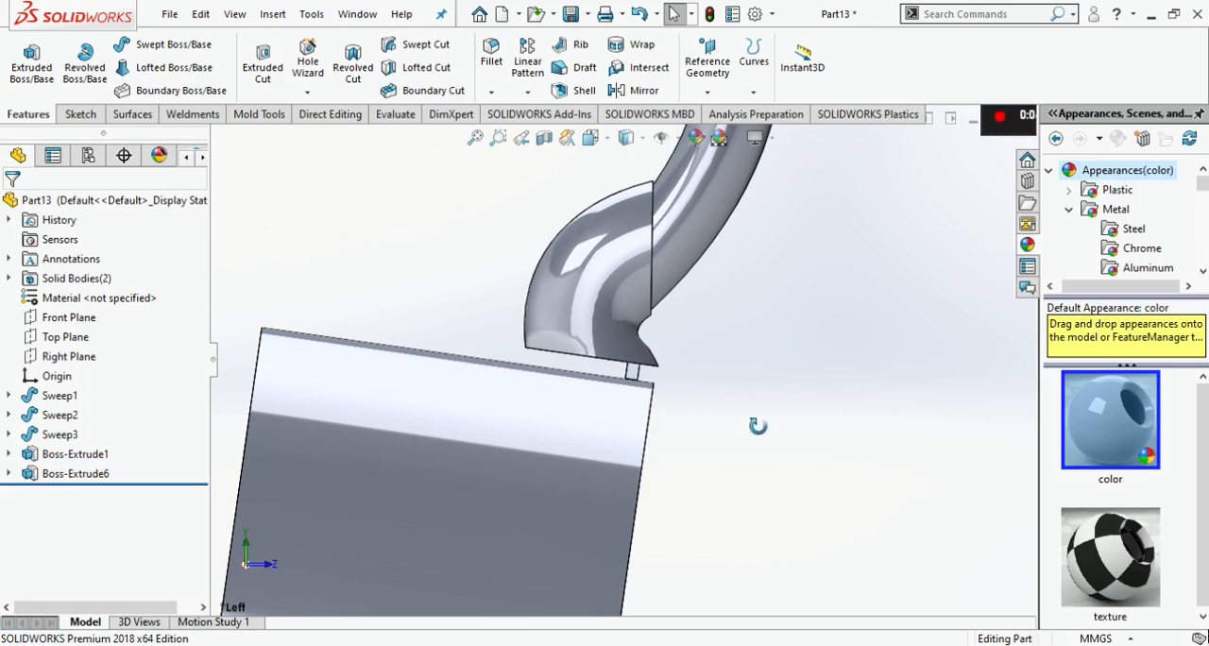
middle_click_drag(729, 414, 780, 421)
left_click(81, 114)
left_click(115, 68)
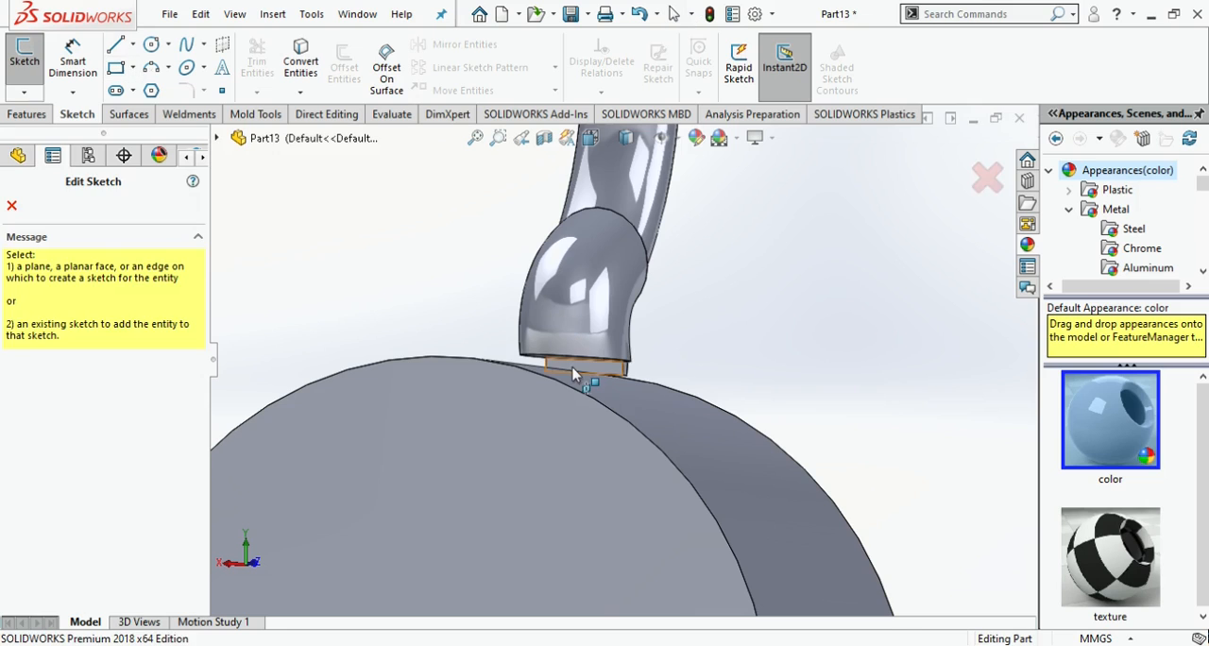
left_click(588, 375)
left_click(527, 350)
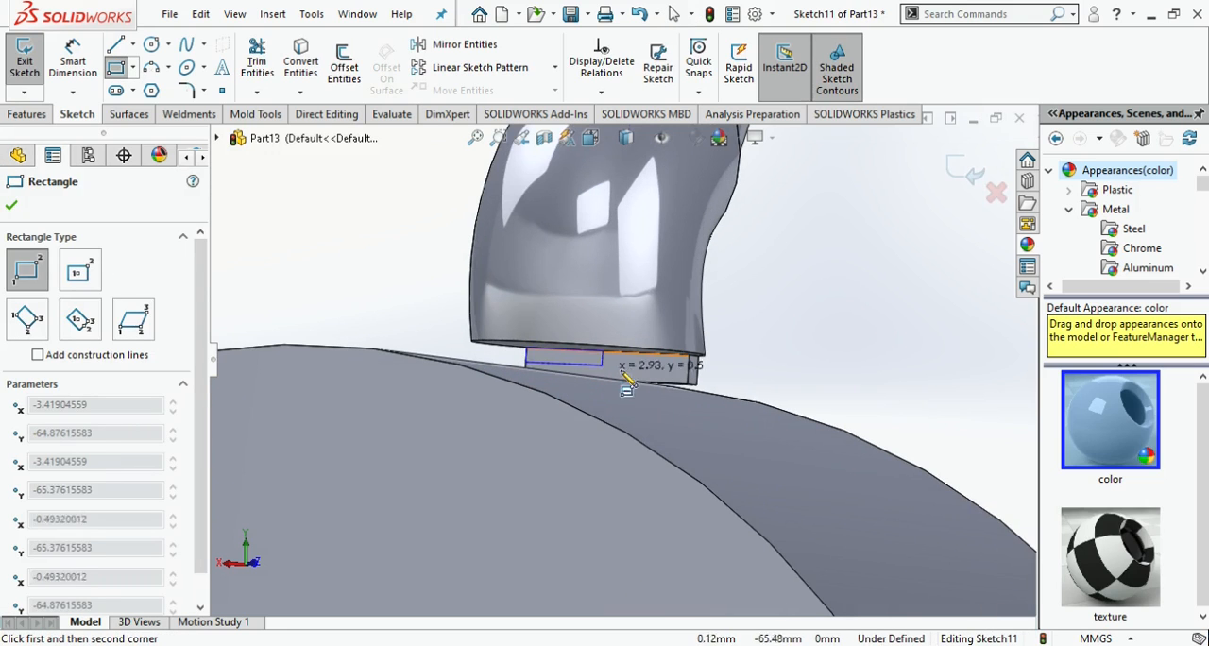
left_click(688, 383)
- Extrude the tab rectangle 5 mm backward with merged result to thicken the link to the disc
left_click(28, 113)
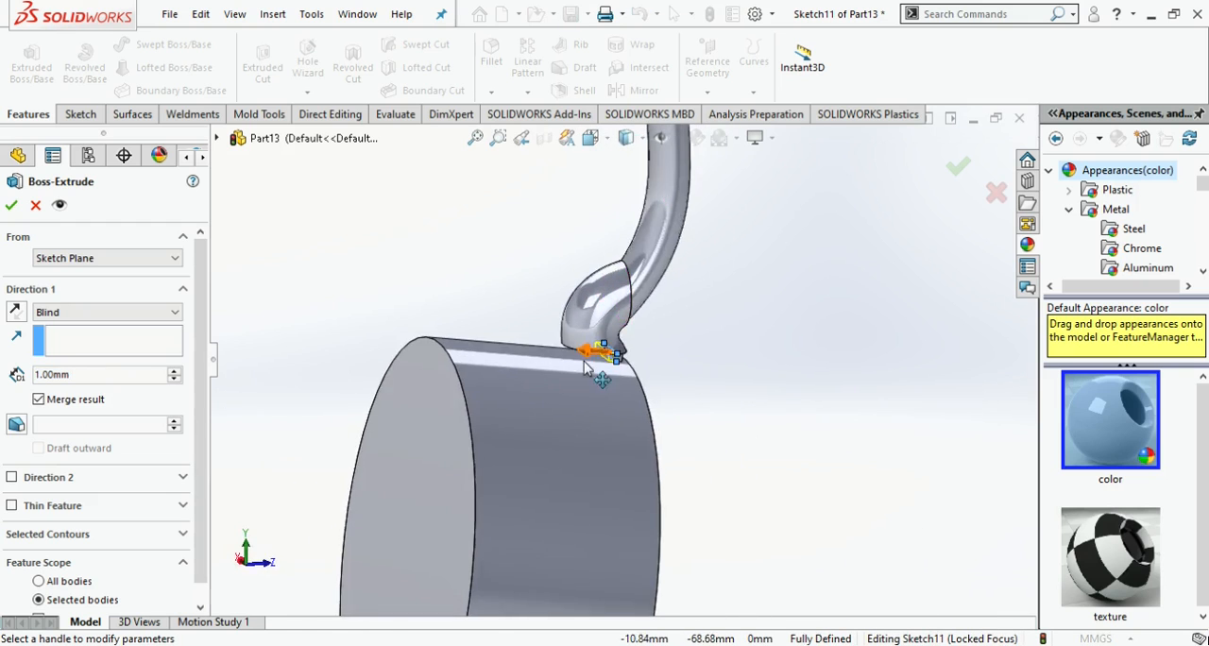
left_click_drag(630, 344, 420, 319)
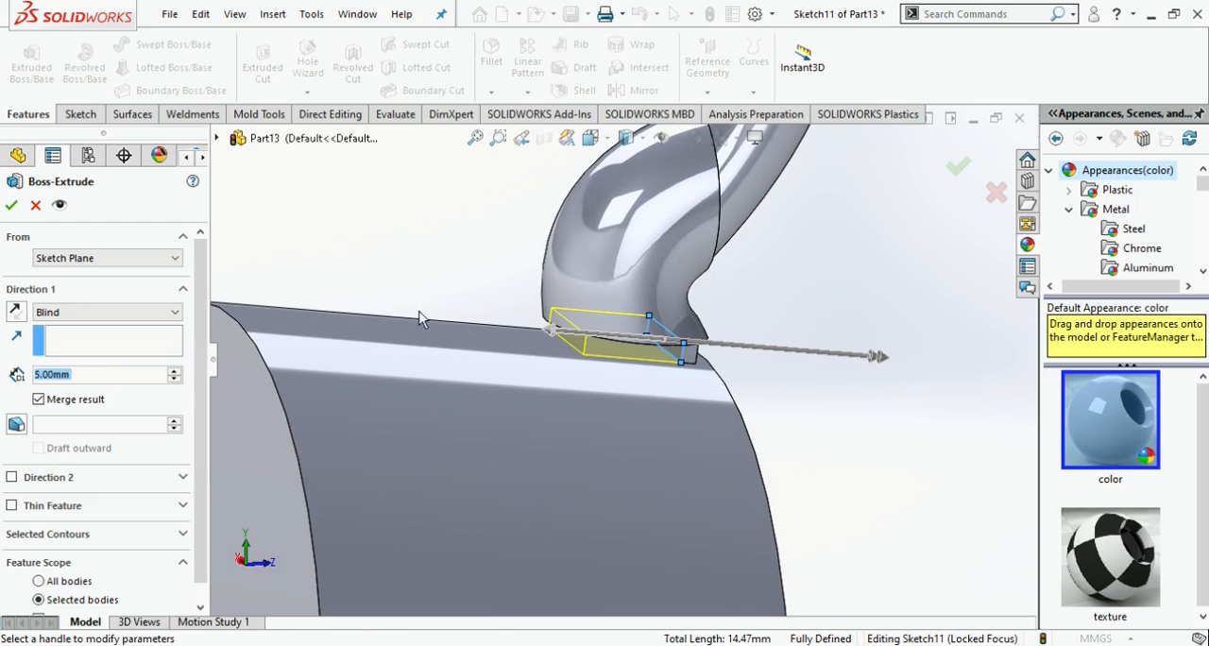
left_click(11, 207)
- Fillet the disc's rear rim with a 10 mm radius and its front rim with a 1 mm radius
scroll(745, 404, "up", 5)
middle_click_drag(765, 381, 314, 337)
left_click(98, 121)
left_click(45, 119)
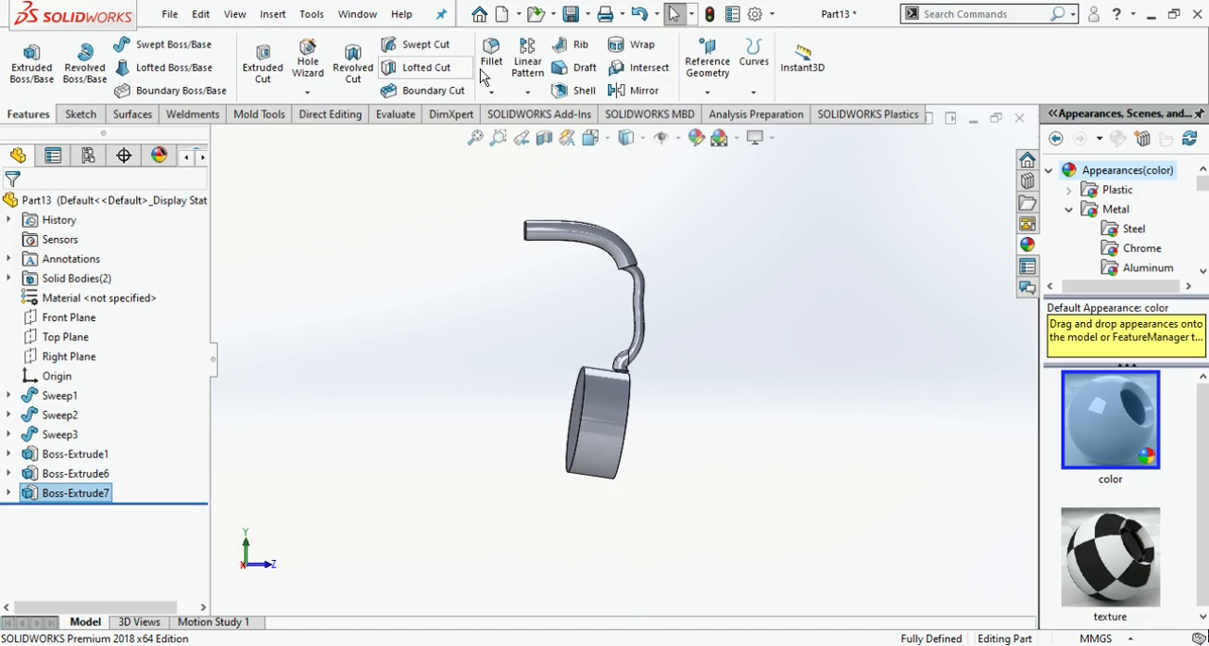
left_click(591, 430)
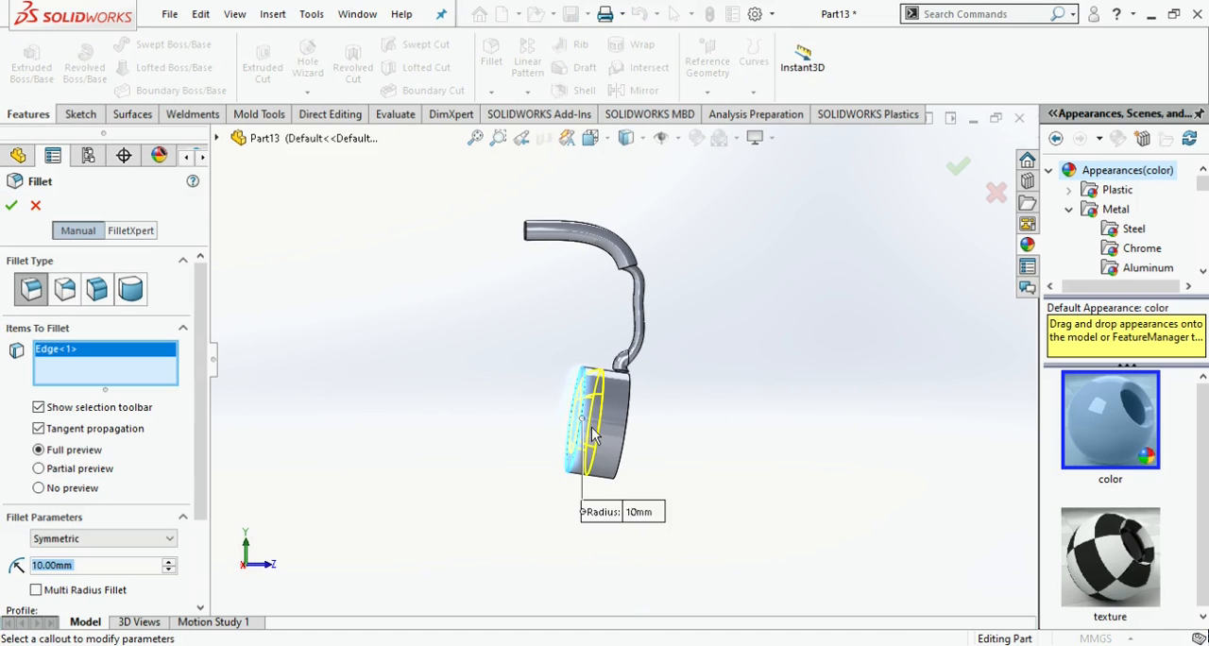
left_click(13, 204)
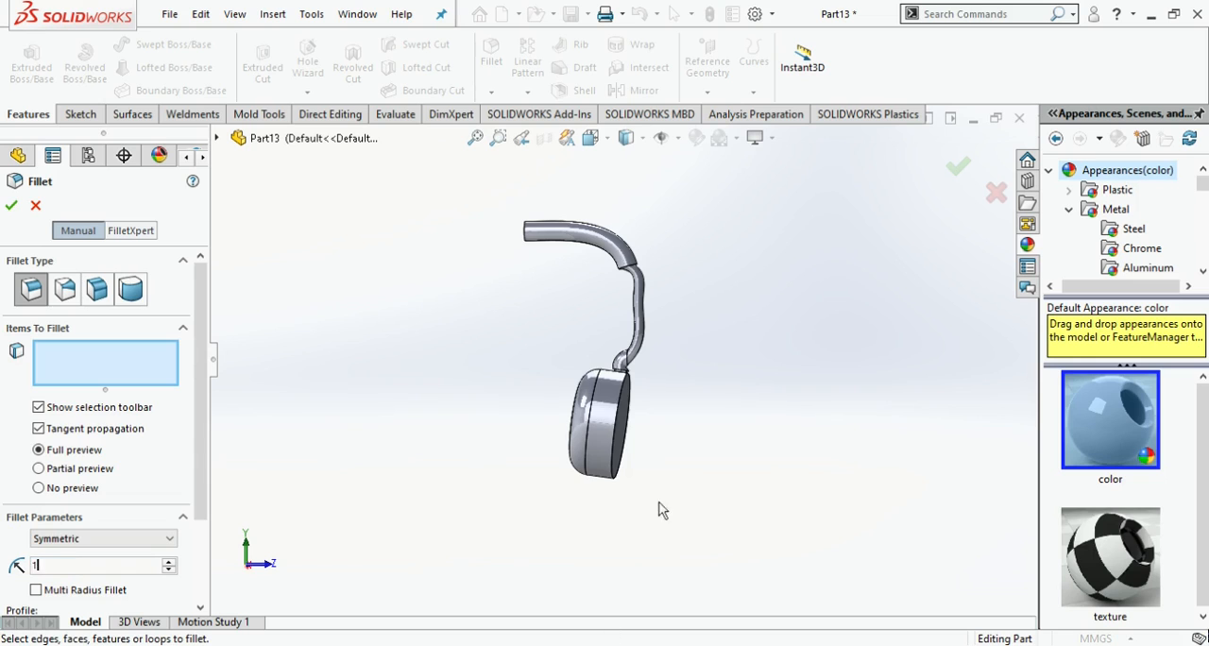
left_click(622, 479)
left_click(11, 205)
middle_click_drag(667, 378, 677, 264)
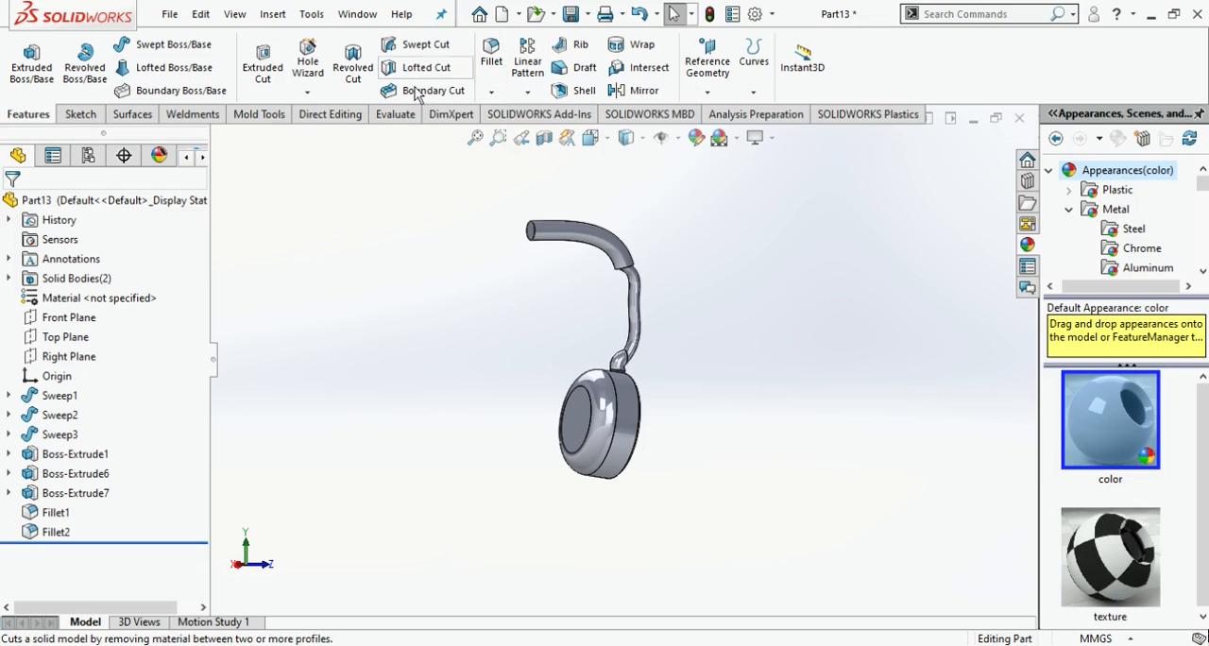
- Try to mirror the three sweeps, the large fillet, the disc and the thin tab about the upper tube's end face
left_click(644, 90)
middle_click_drag(596, 313, 552, 241)
left_click(551, 237)
left_click(590, 231)
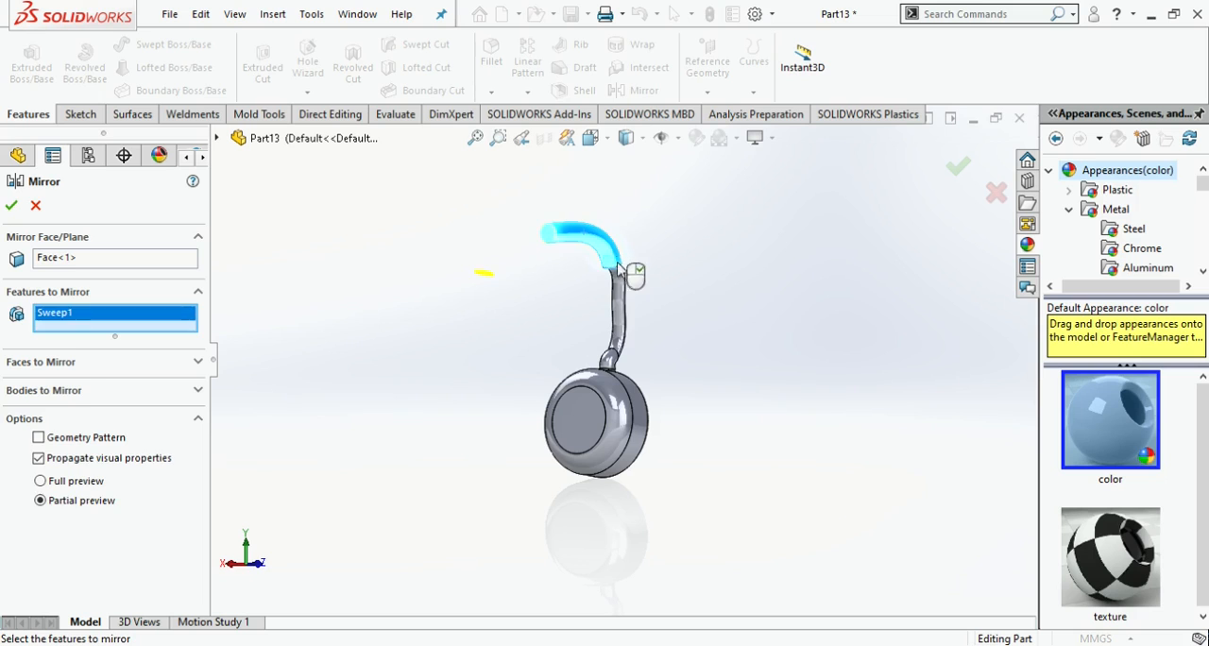
left_click(619, 326)
left_click(612, 387)
left_click(612, 388)
scroll(610, 378, "down", 4)
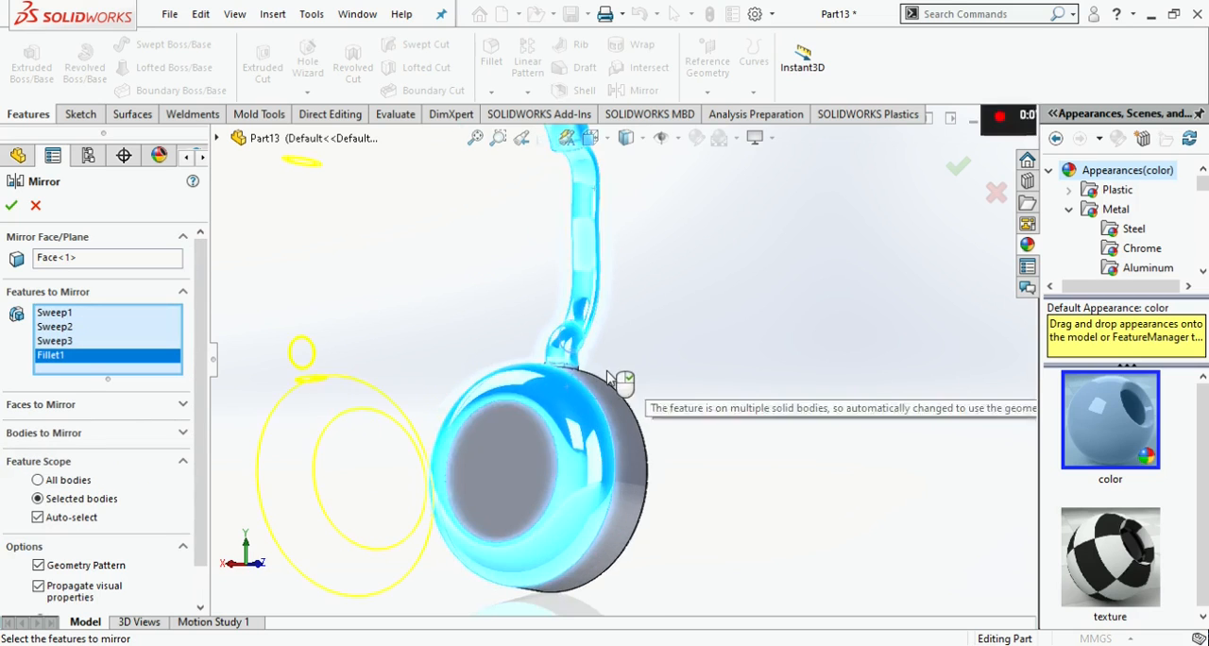
middle_click_drag(609, 375, 574, 396)
left_click(574, 397)
scroll(586, 369, "down", 5)
left_click(577, 355)
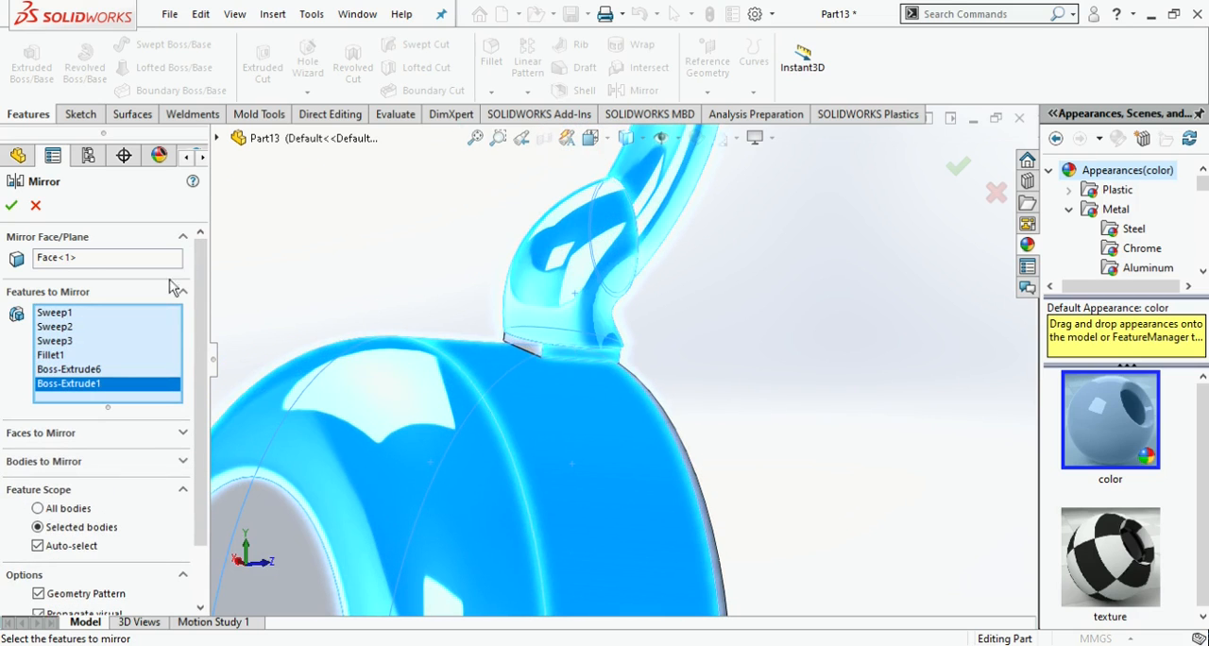
scroll(651, 330, "up", 5)
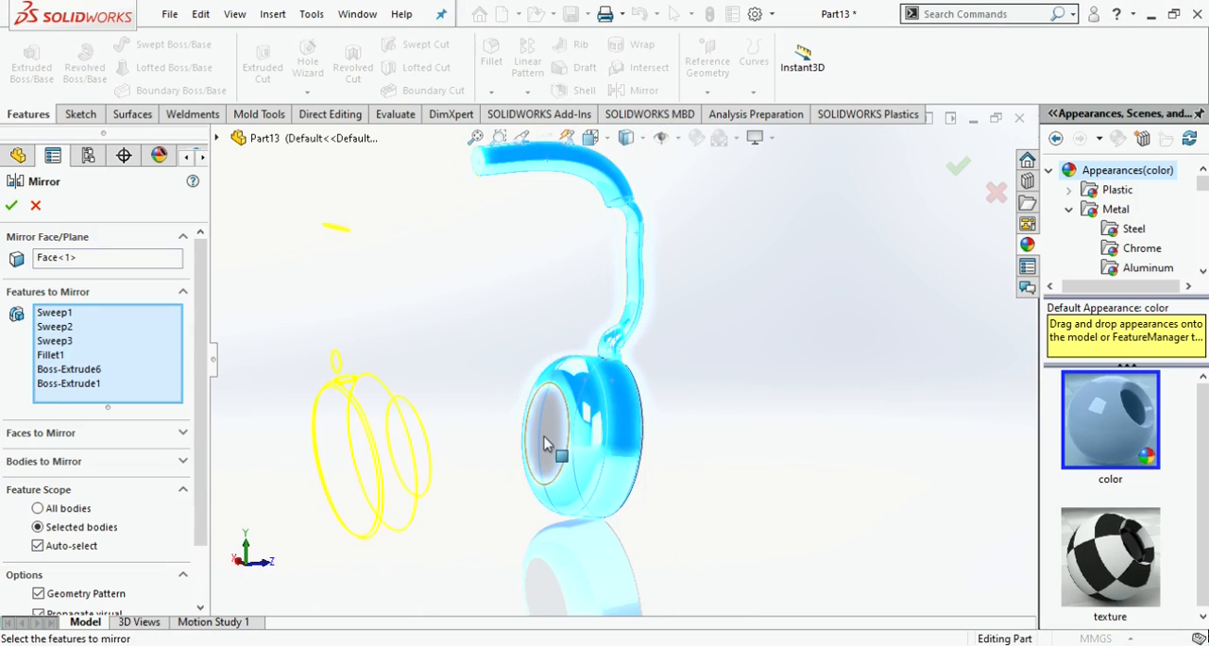
- Try the Front Plane as the mirror plane for the selected features and cancel the mirror
left_click(102, 259)
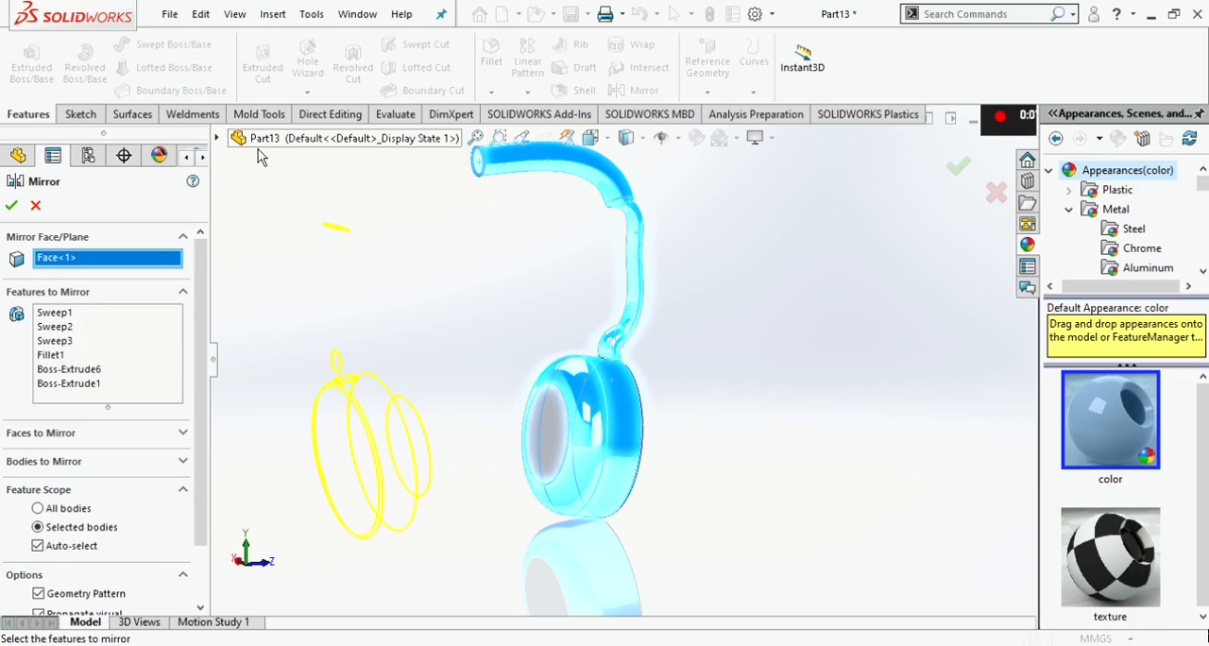
left_click(217, 138)
left_click(295, 255)
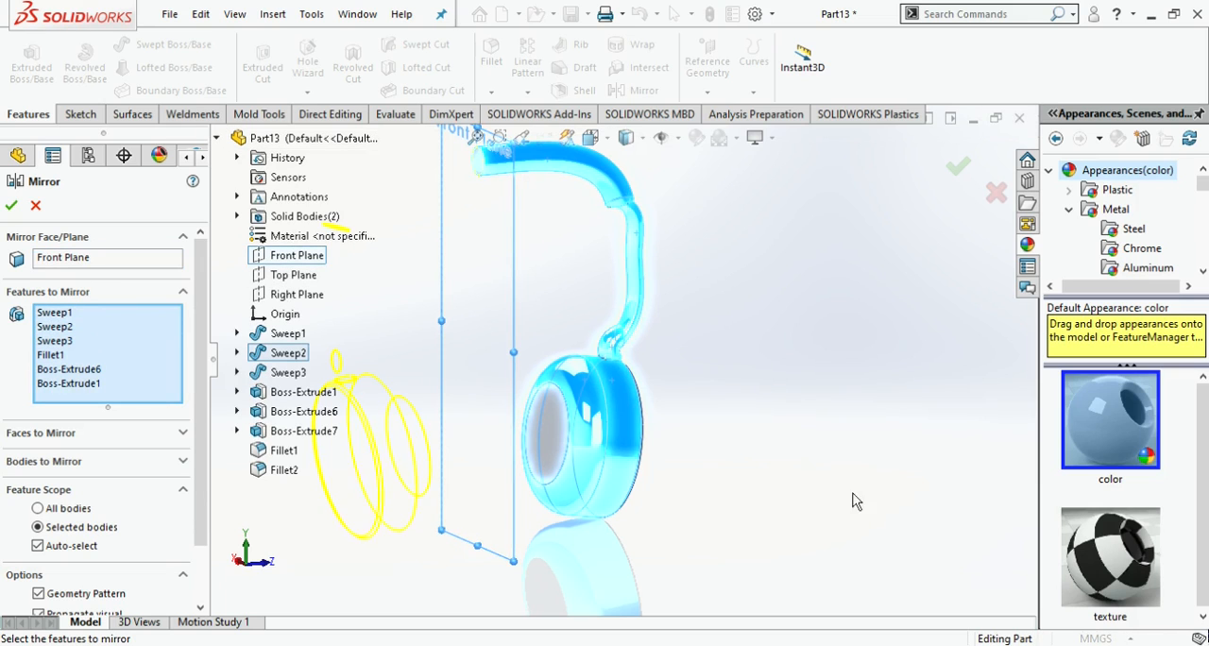
key("ctrl+1")
left_click(120, 385)
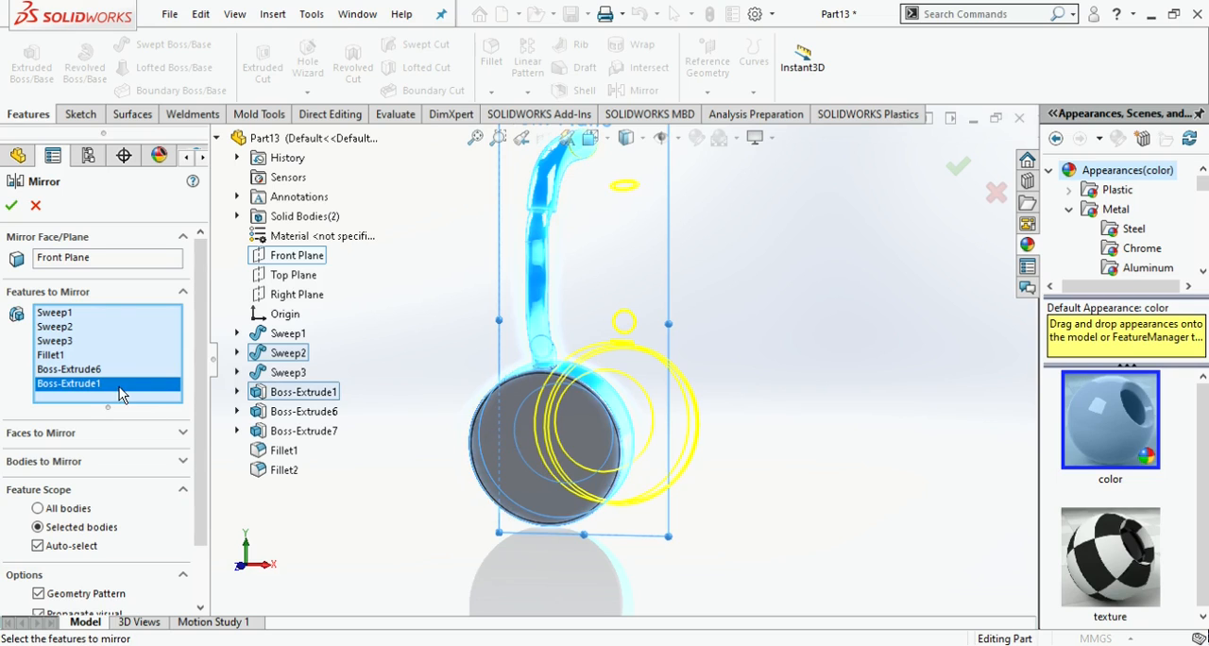
left_click(35, 205)
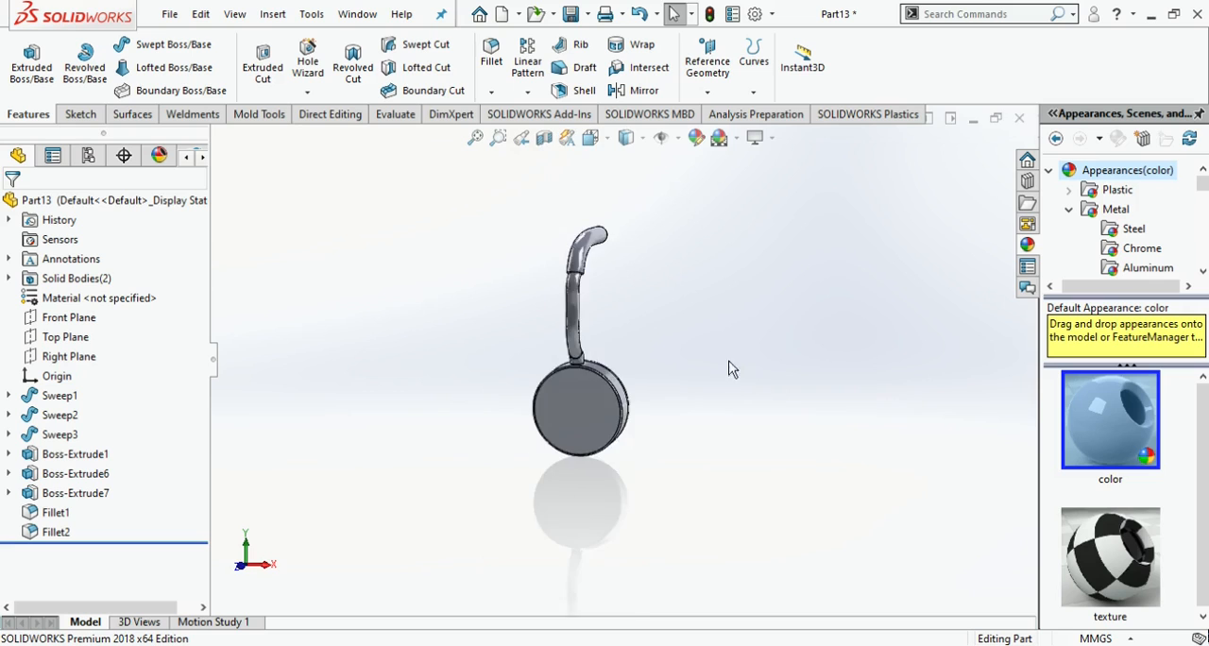
- Try again to mirror the two upper sweeps, the large fillet and the disc about the tube's end face, and cancel
key("ctrl+3")
left_click(635, 91)
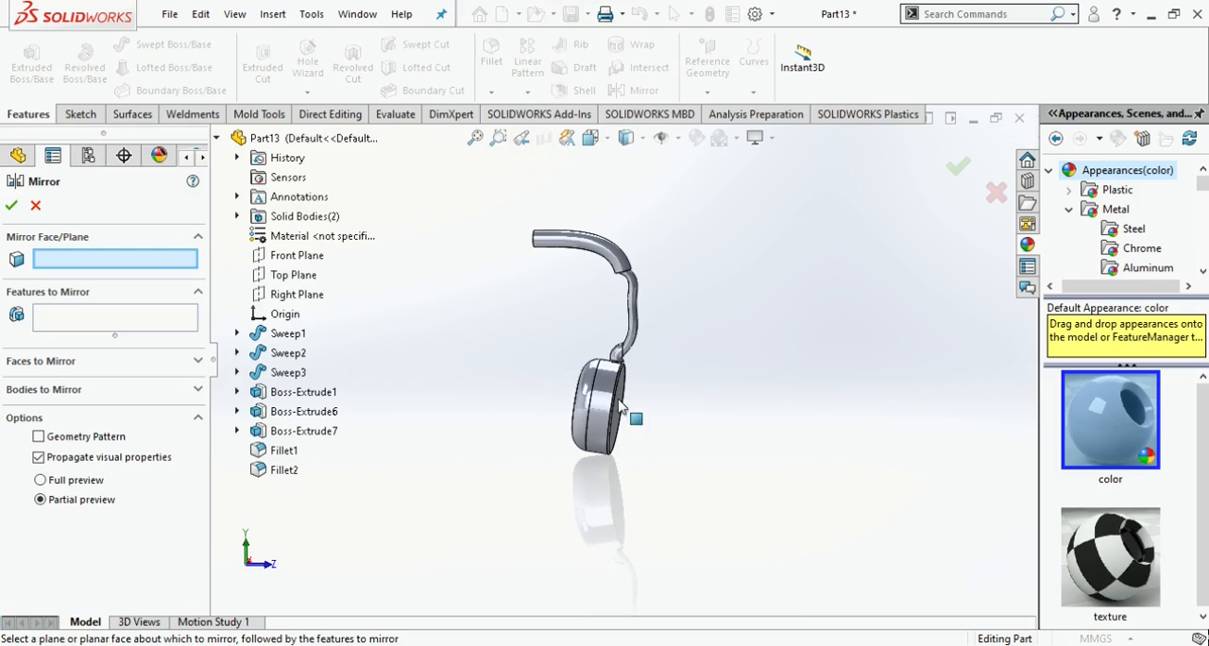
scroll(606, 415, "down", 3)
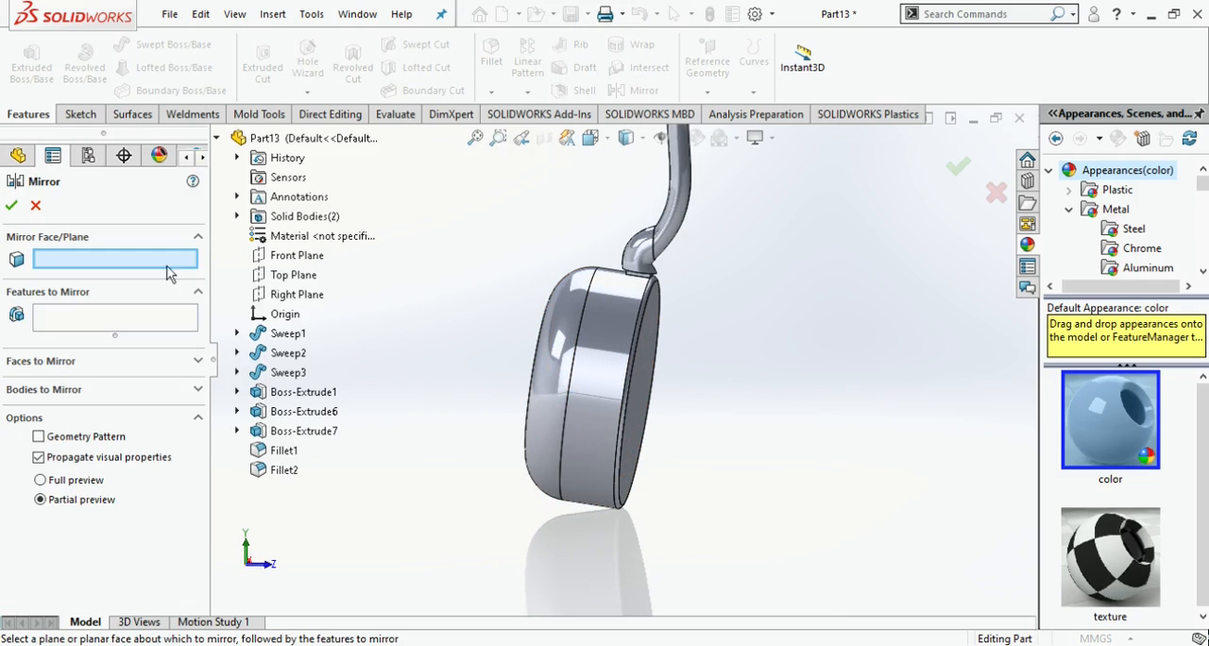
key("ctrl+1")
left_click(532, 145)
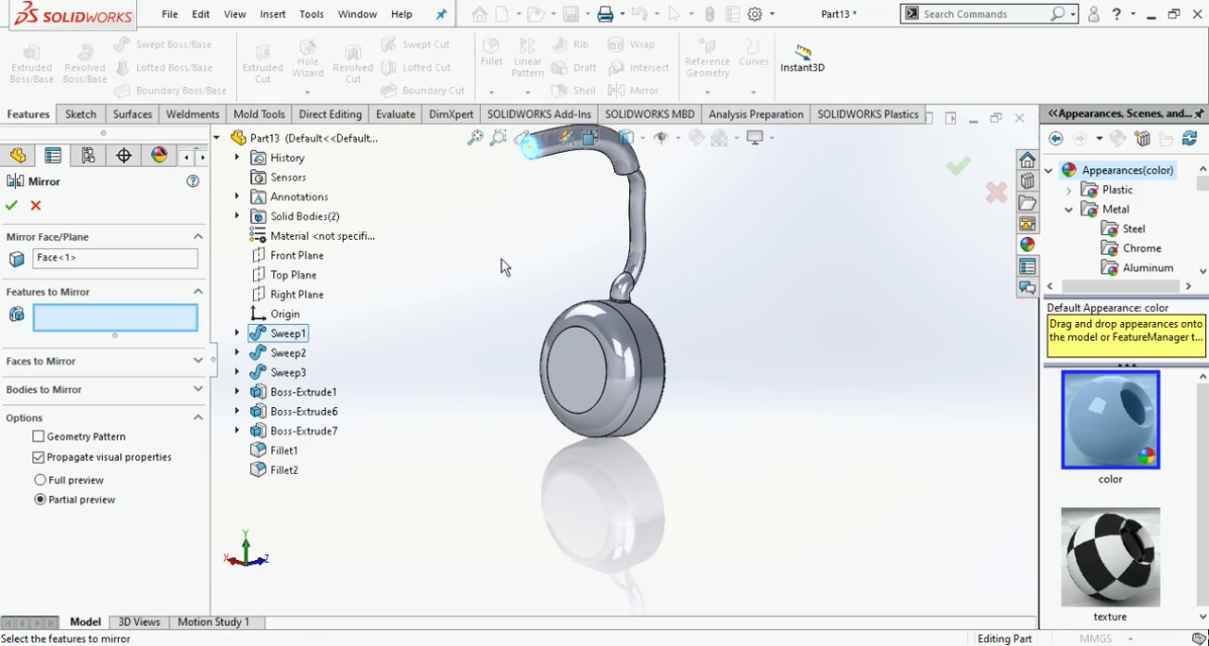
scroll(504, 262, "up", 1)
left_click(612, 186)
left_click(637, 224)
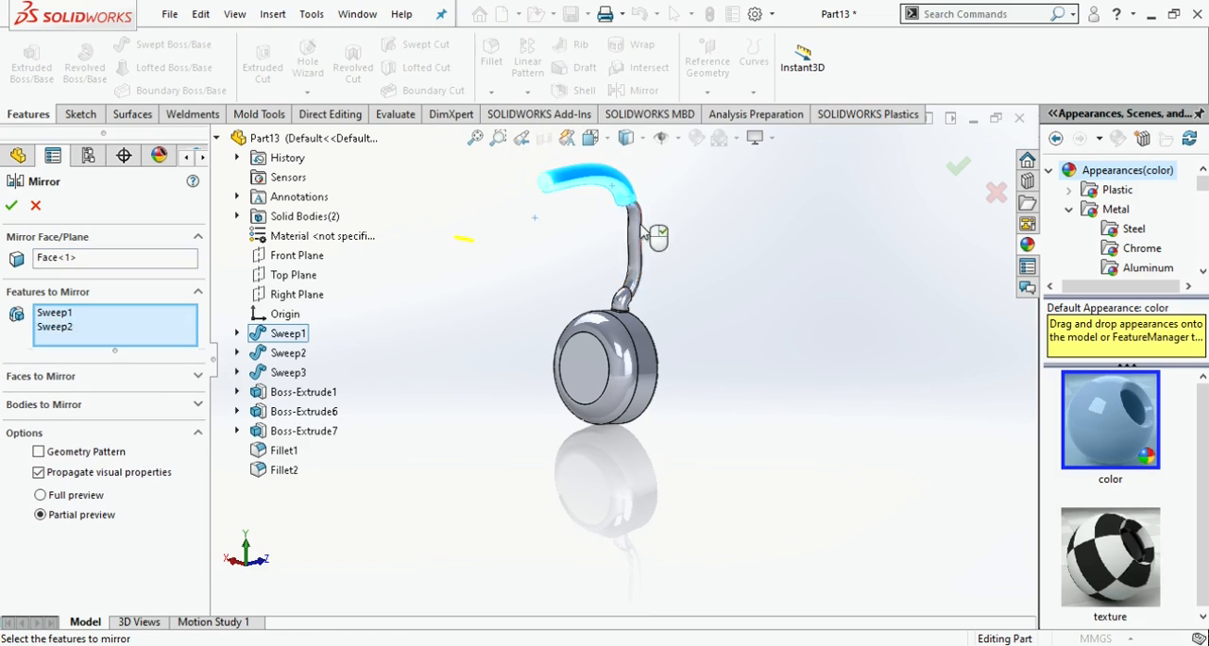
left_click(623, 353)
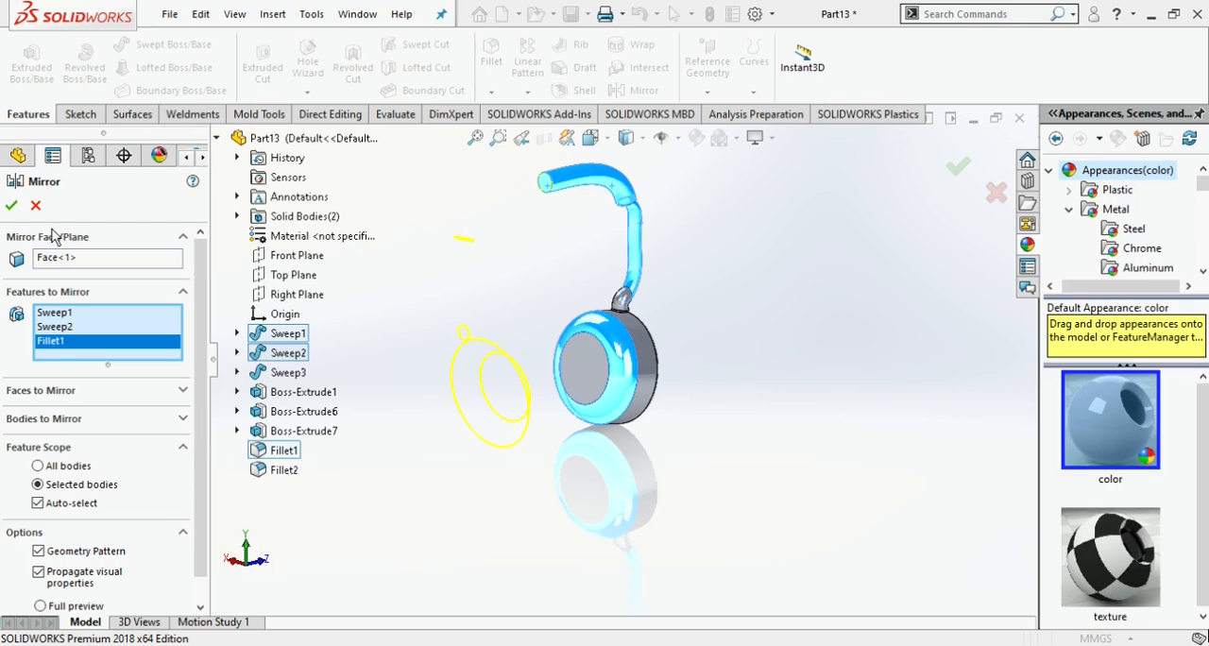
left_click(645, 370)
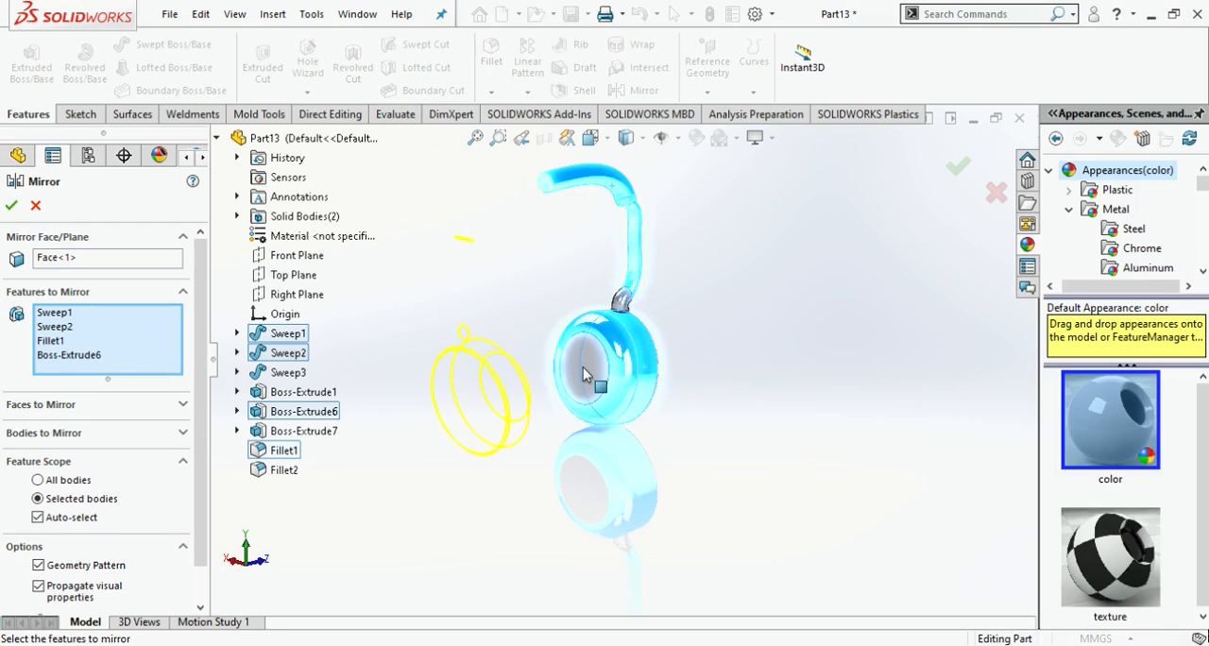
left_click(37, 208)
- Delete both fillets from the disc
left_click(110, 511)
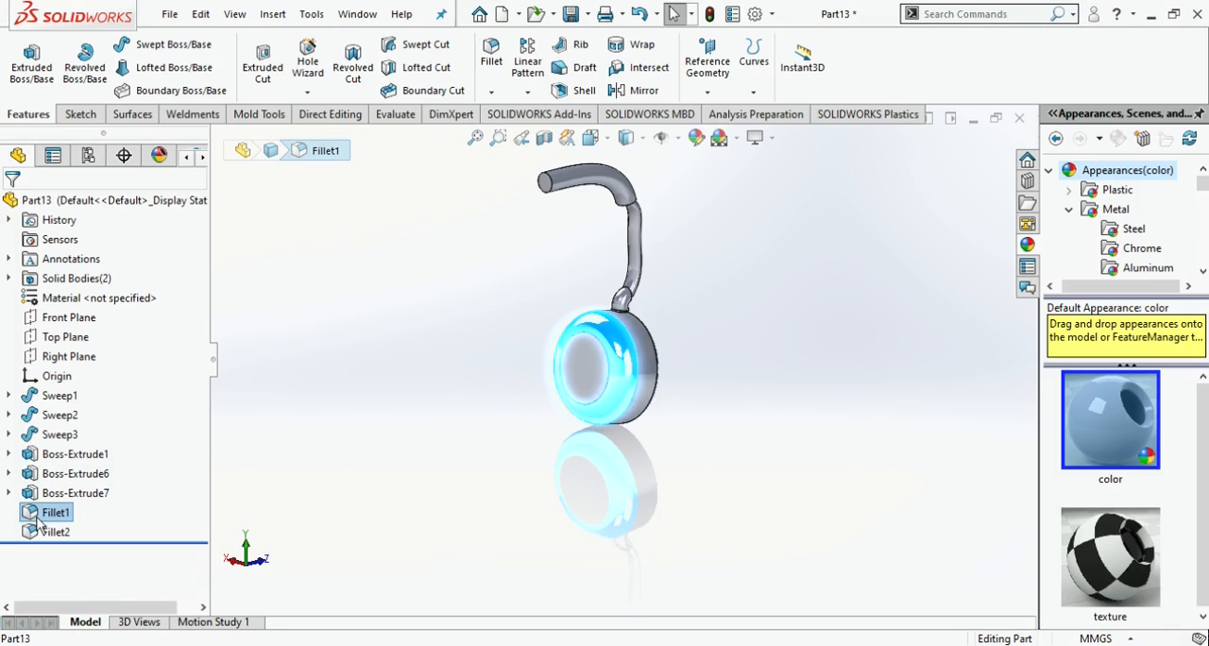
key("Delete")
left_click(60, 517)
key("Delete")
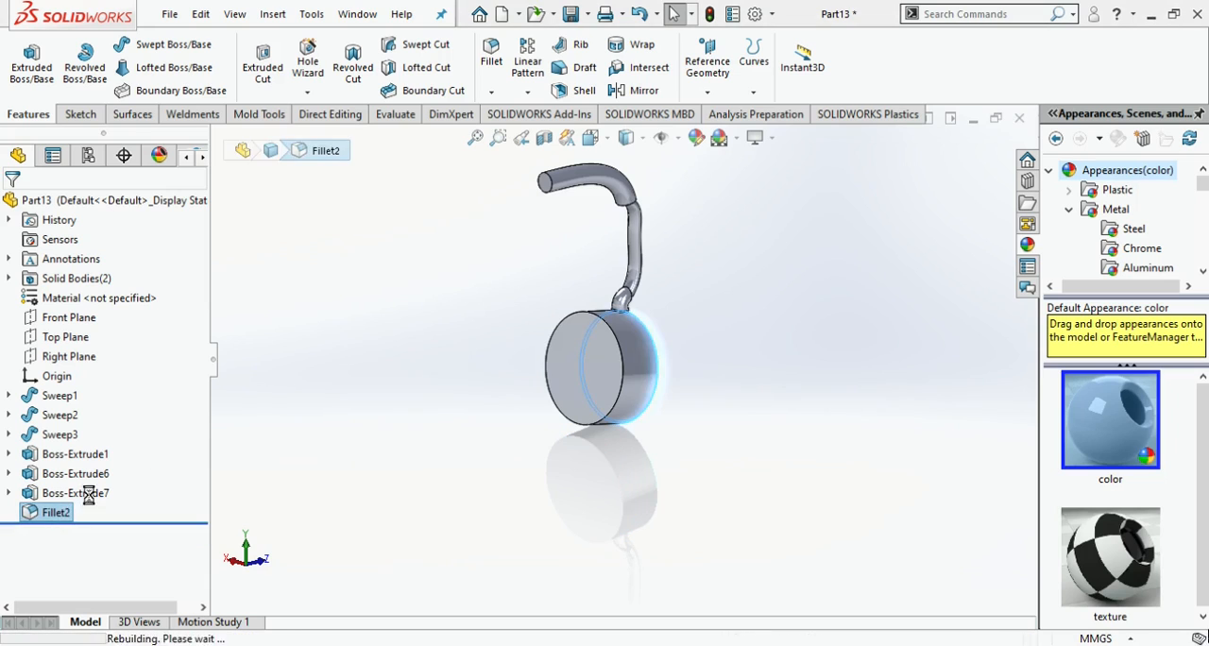
- Try to mirror the three sweeps, the disc and the connecting tab about the upper tube's end face
left_click(644, 90)
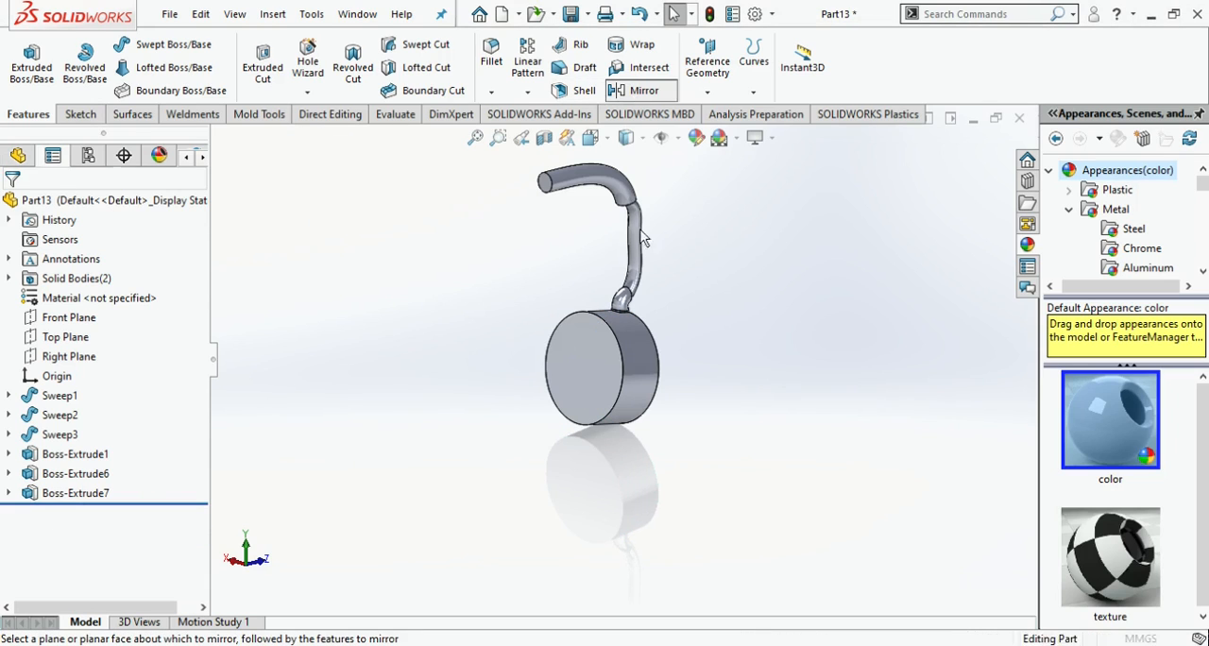
left_click(549, 184)
left_click(595, 186)
left_click(621, 300)
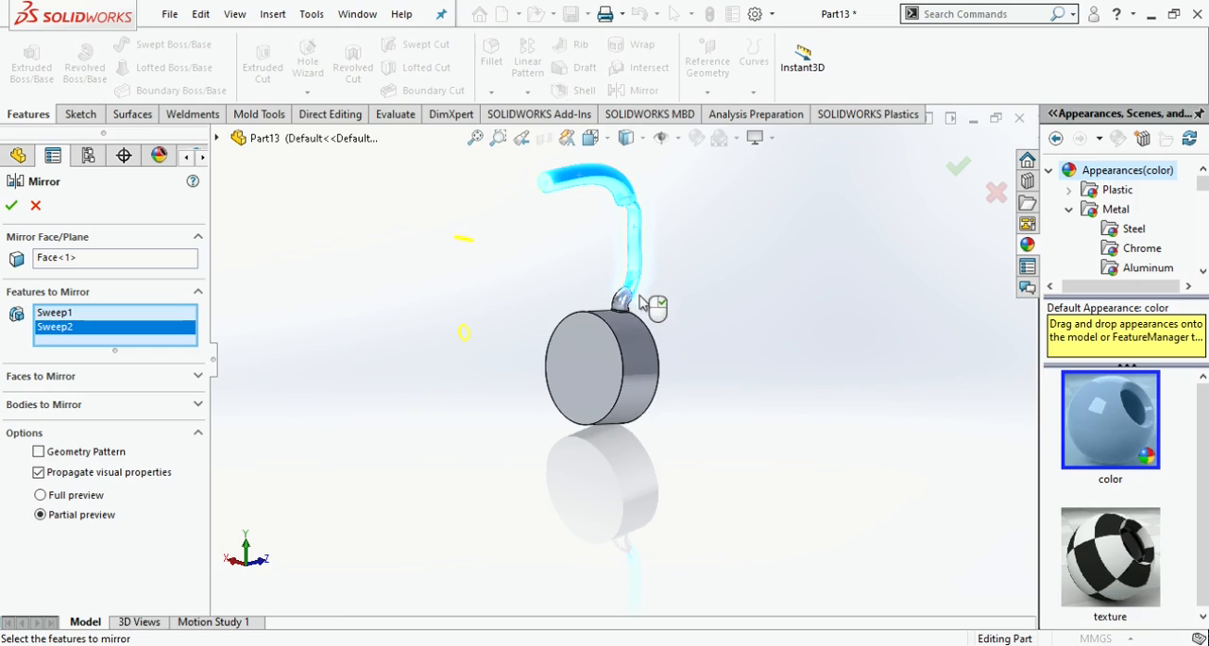
left_click(622, 307)
left_click(613, 351)
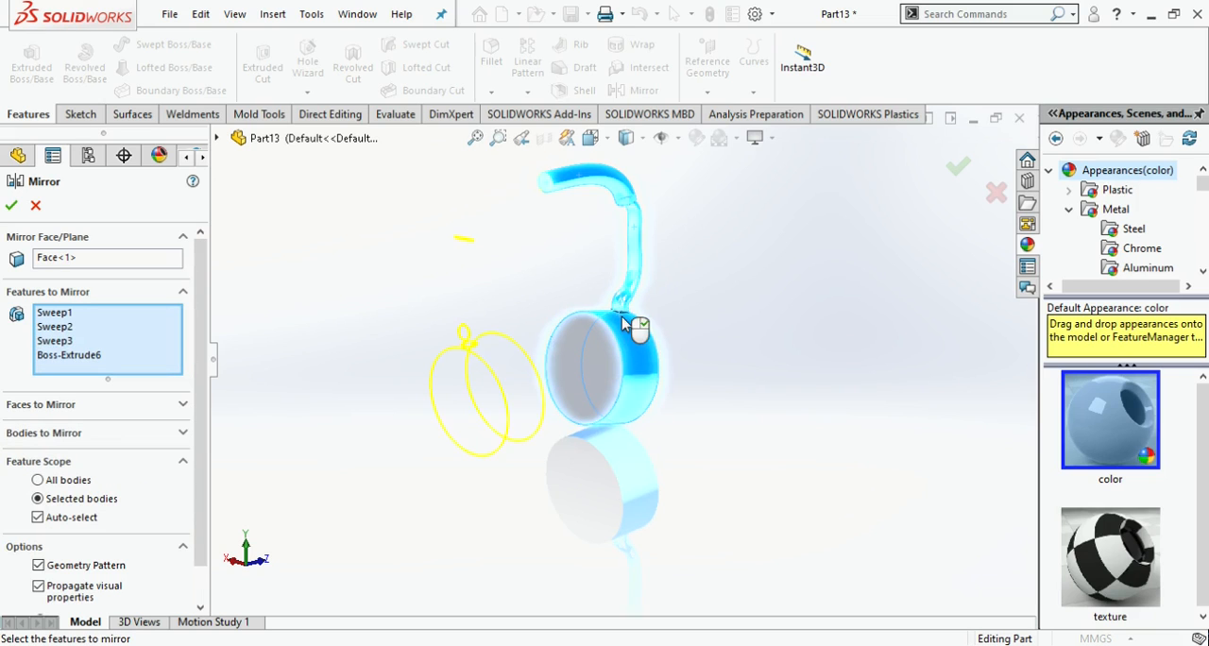
scroll(628, 335, "down", 4)
left_click(624, 337)
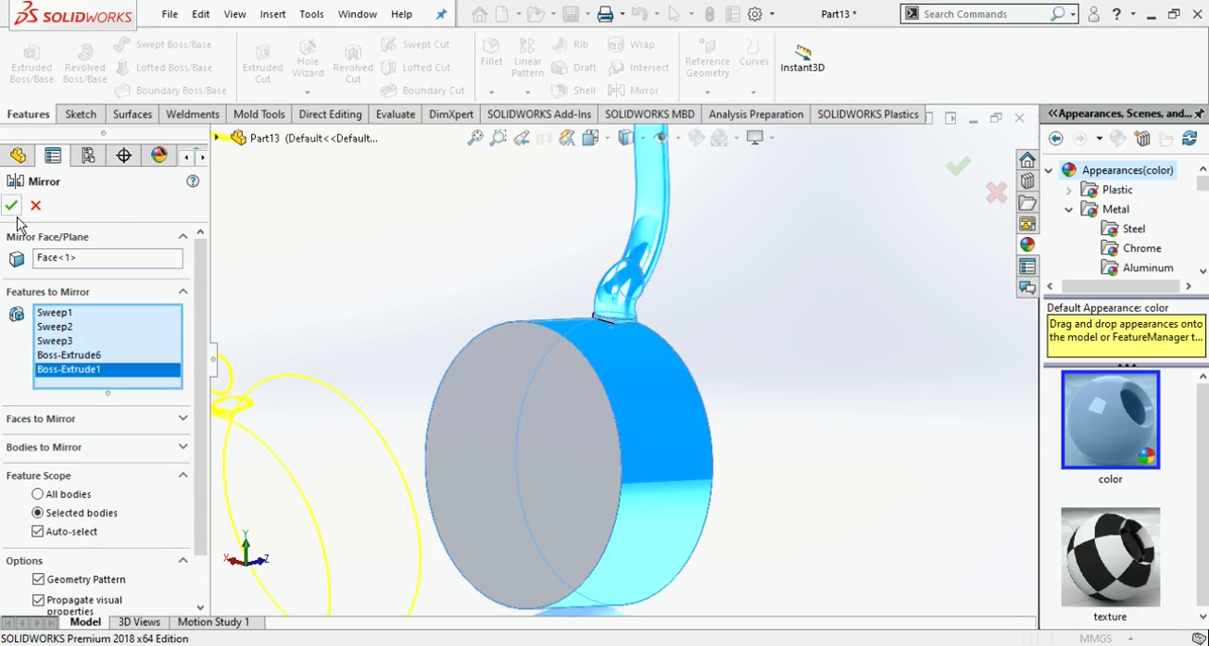
scroll(505, 326, "up", 3)
middle_click_drag(506, 326, 630, 403)
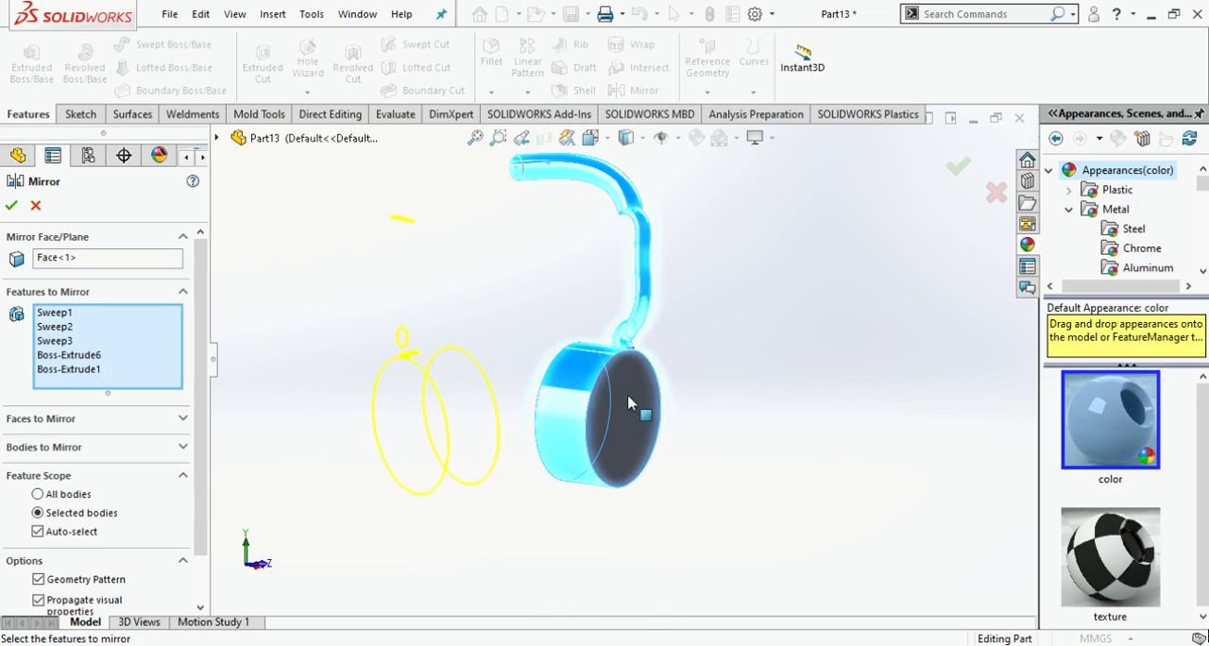
left_click(11, 205)
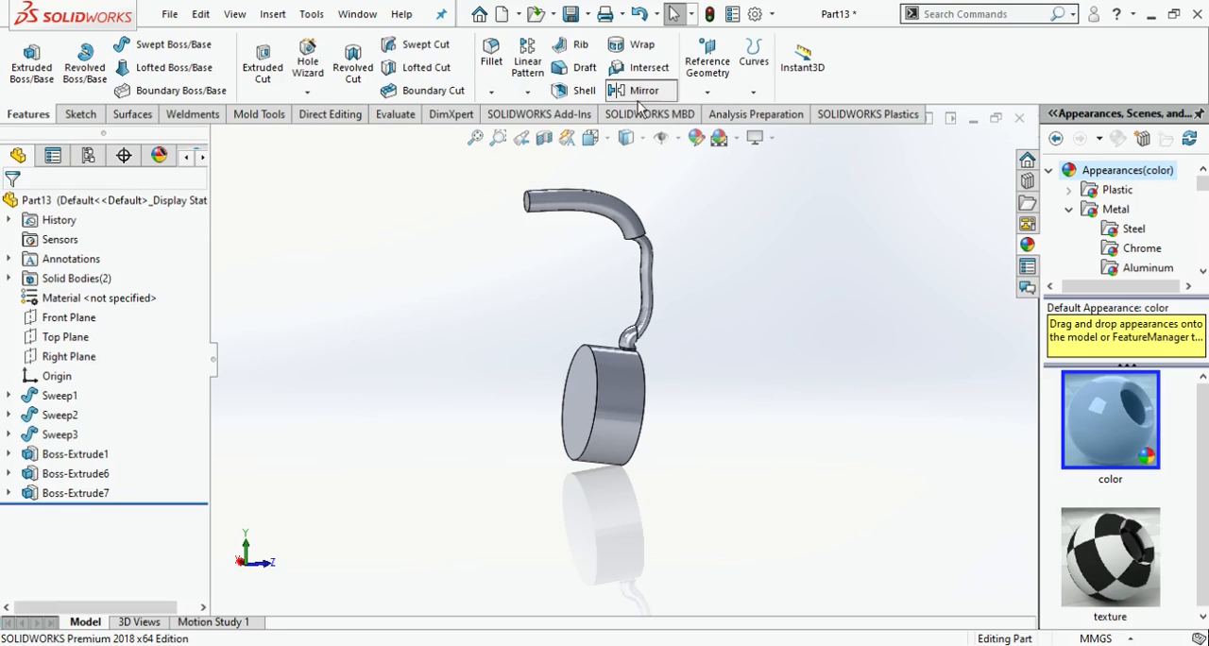
- Mirror only the upper tube sweep about its free end face
left_click(642, 91)
left_click(528, 202)
left_click(562, 210)
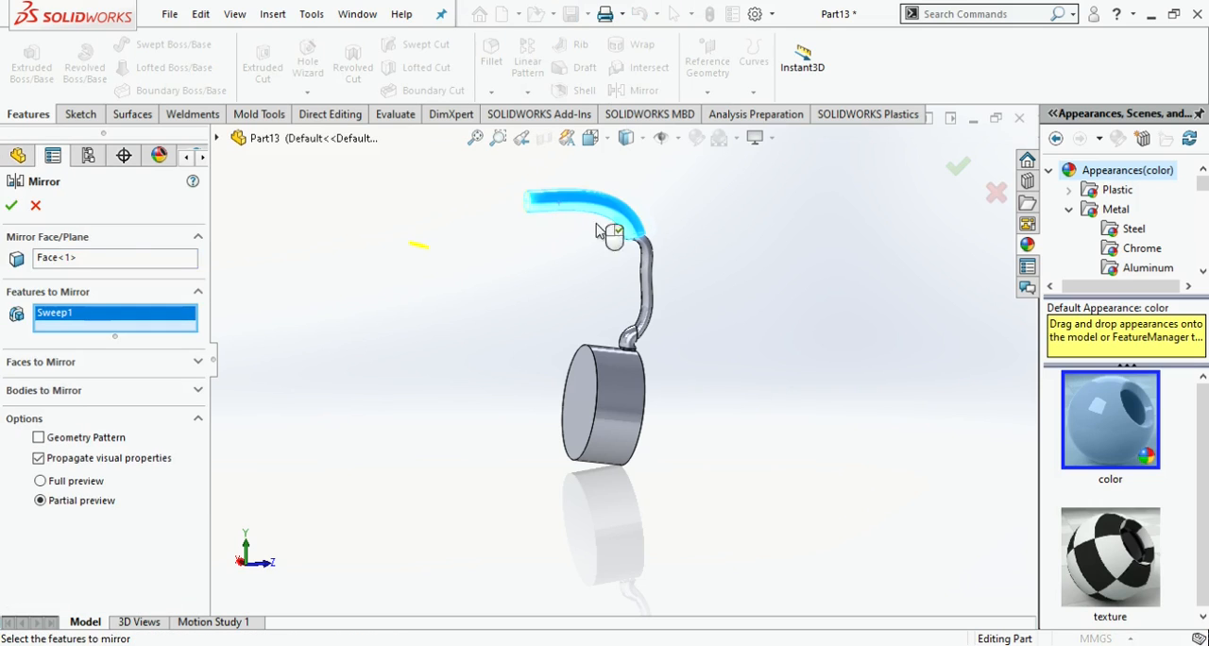
left_click(11, 206)
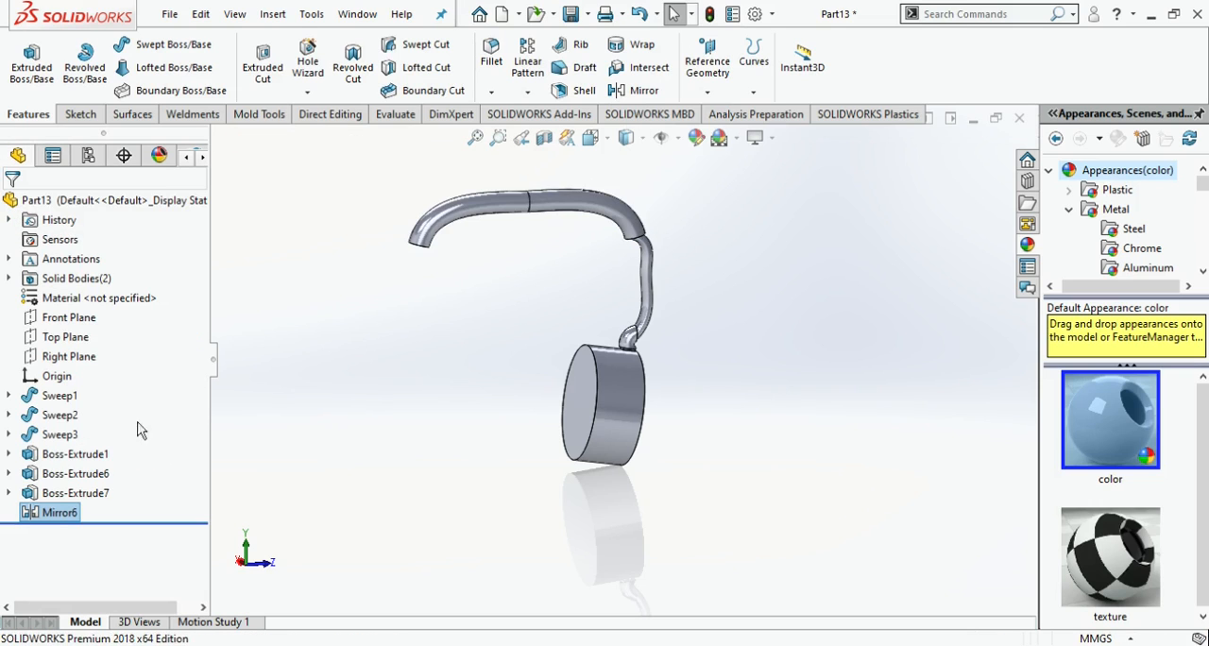
- Edit the mirror to also include the long side tube sweep and the short elbow sweep above the disc
left_click(59, 512)
left_click(28, 475)
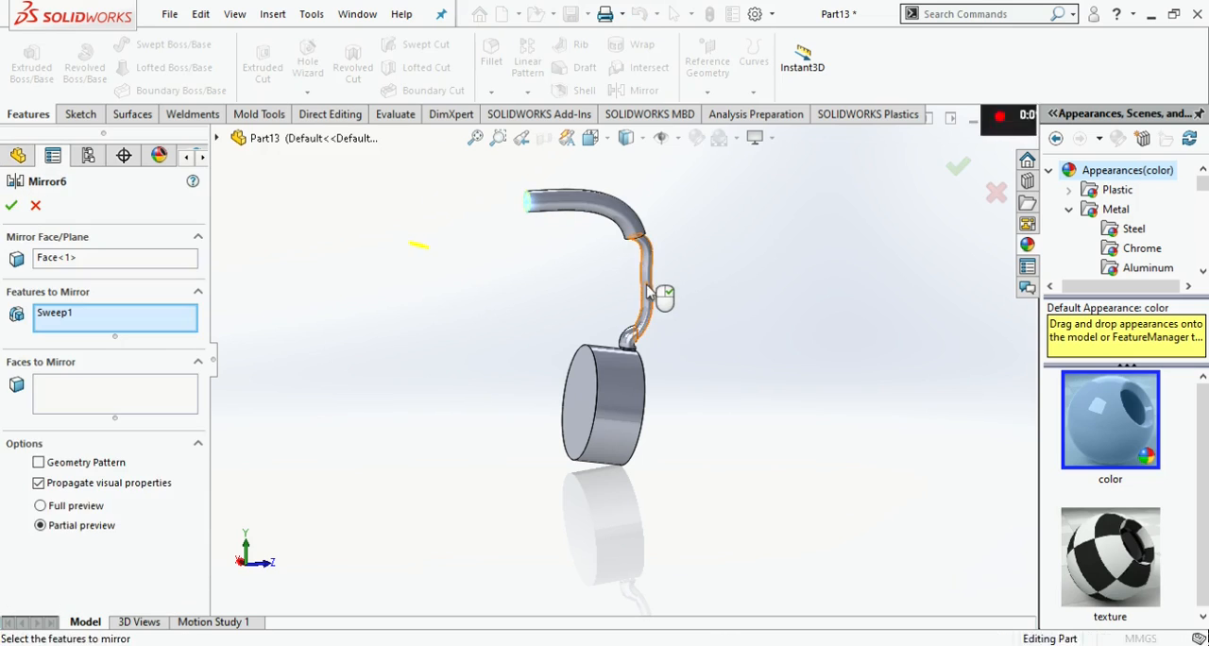
left_click(648, 293)
left_click(12, 206)
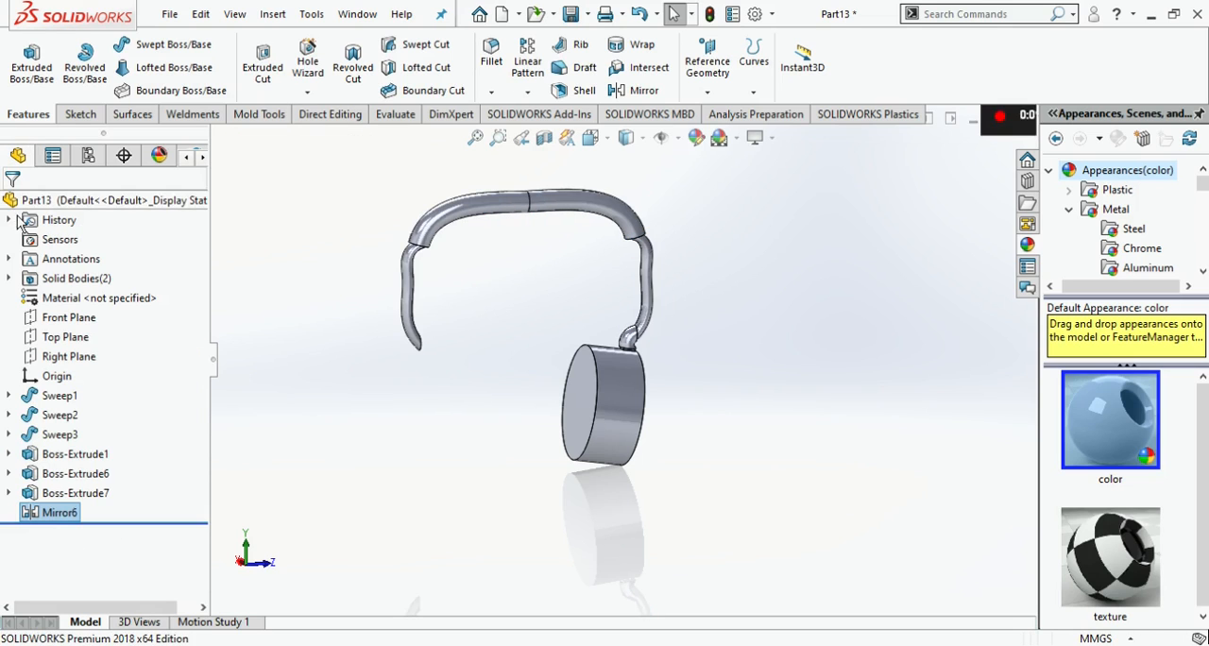
left_click(49, 516)
left_click(46, 476)
scroll(631, 345, "down", 1)
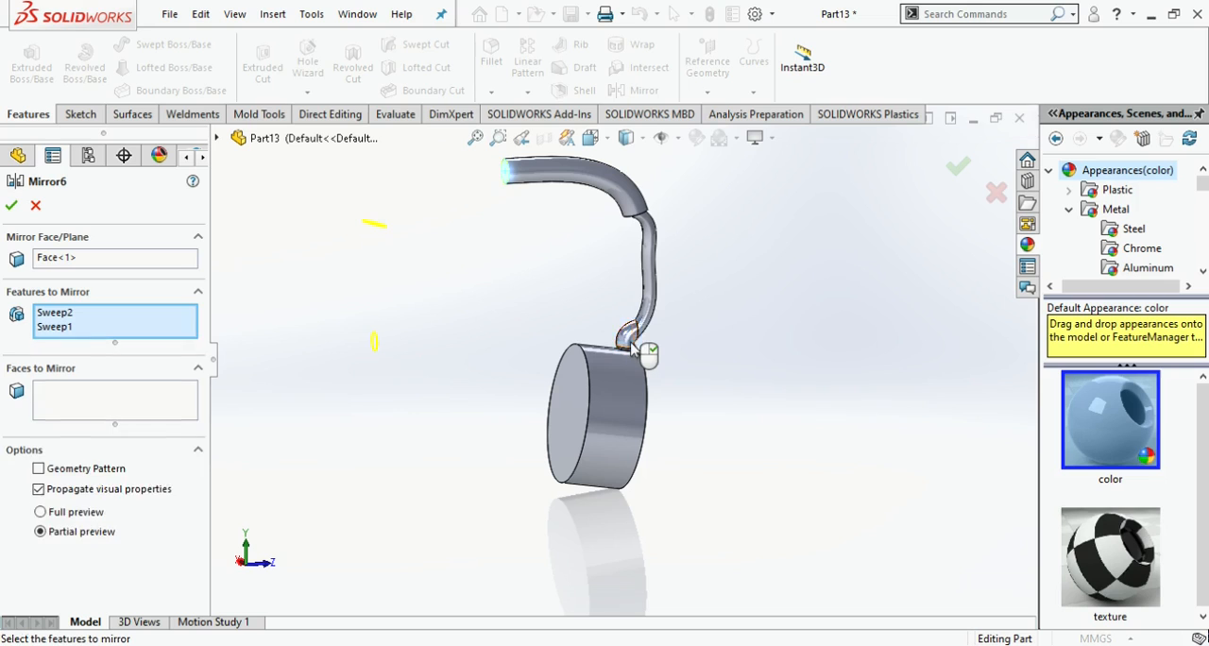
left_click(12, 205)
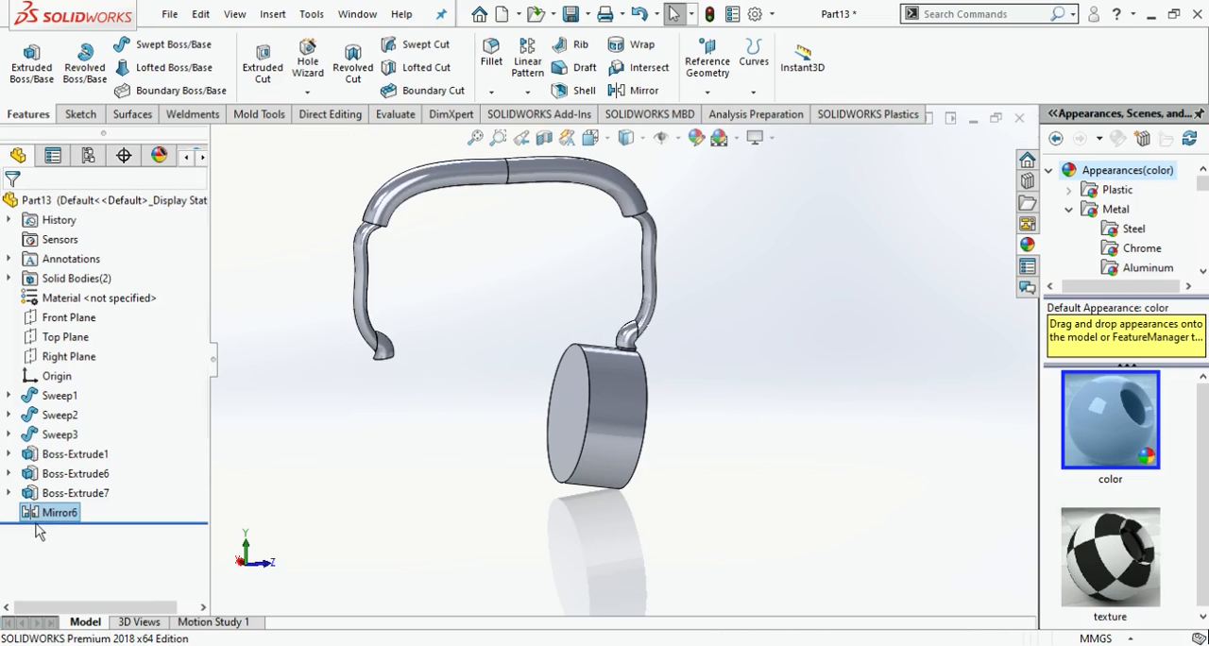
- Add the small connecting tab between the elbow and the disc to the mirrored features
left_click(60, 480)
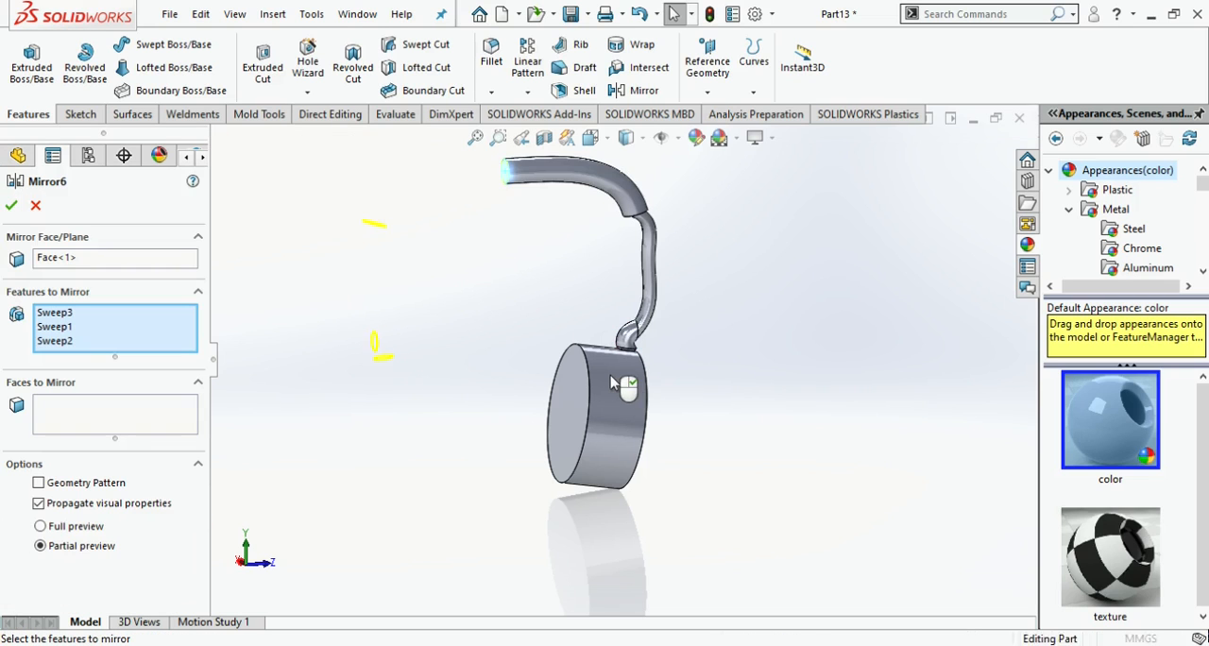
scroll(631, 345, "down", 3)
left_click(624, 340)
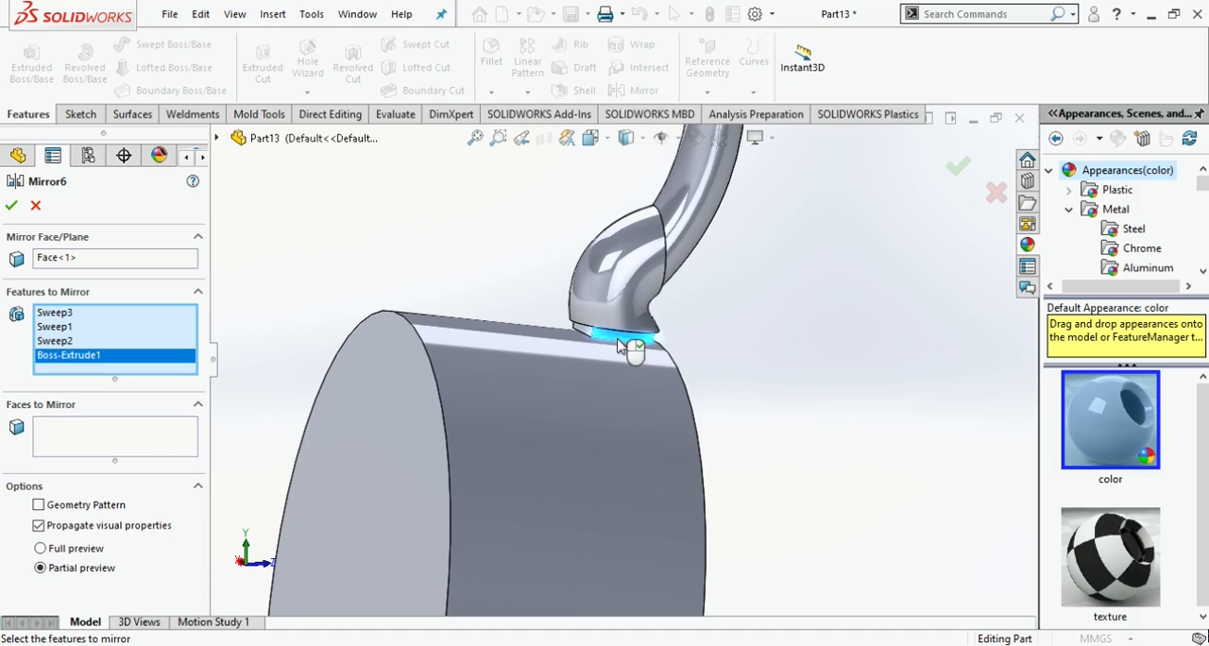
left_click(12, 204)
scroll(567, 358, "up", 5)
middle_click_drag(566, 359, 506, 406)
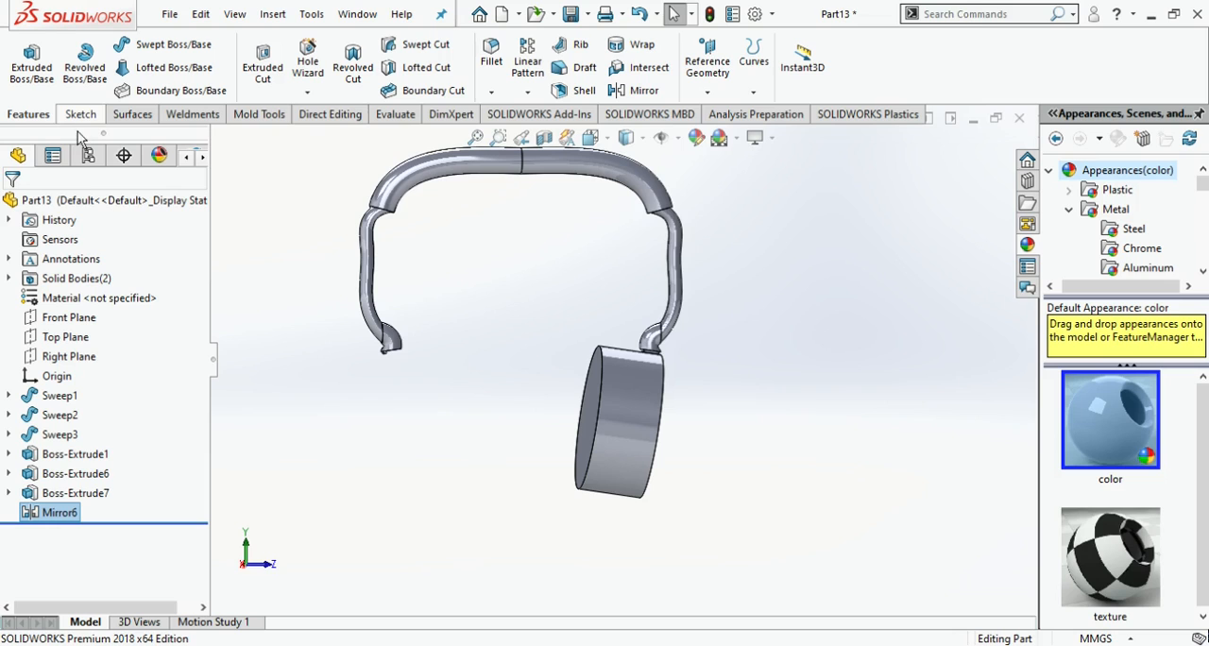
- Try to add the extruded disc to the mirrored features and cancel the edit
left_click(43, 519)
left_click(62, 479)
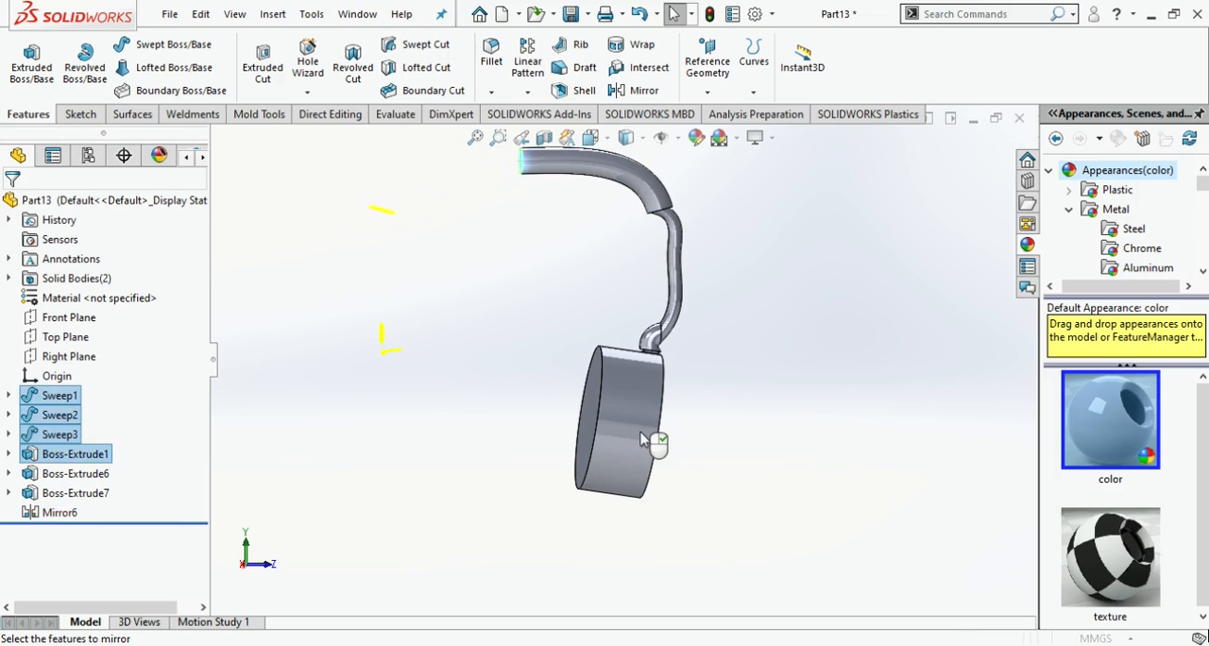
left_click(640, 439)
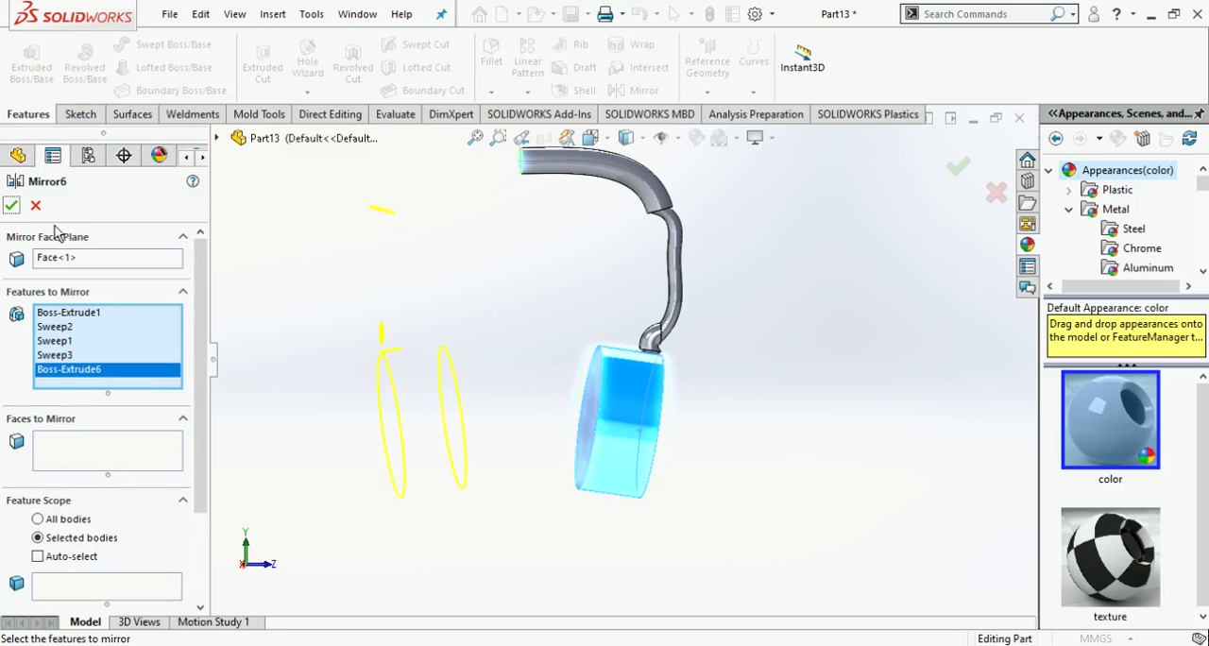
left_click(39, 208)
- Measure the diameter of the disc's circular edge
scroll(517, 383, "down", 2)
middle_click_drag(516, 382, 634, 387)
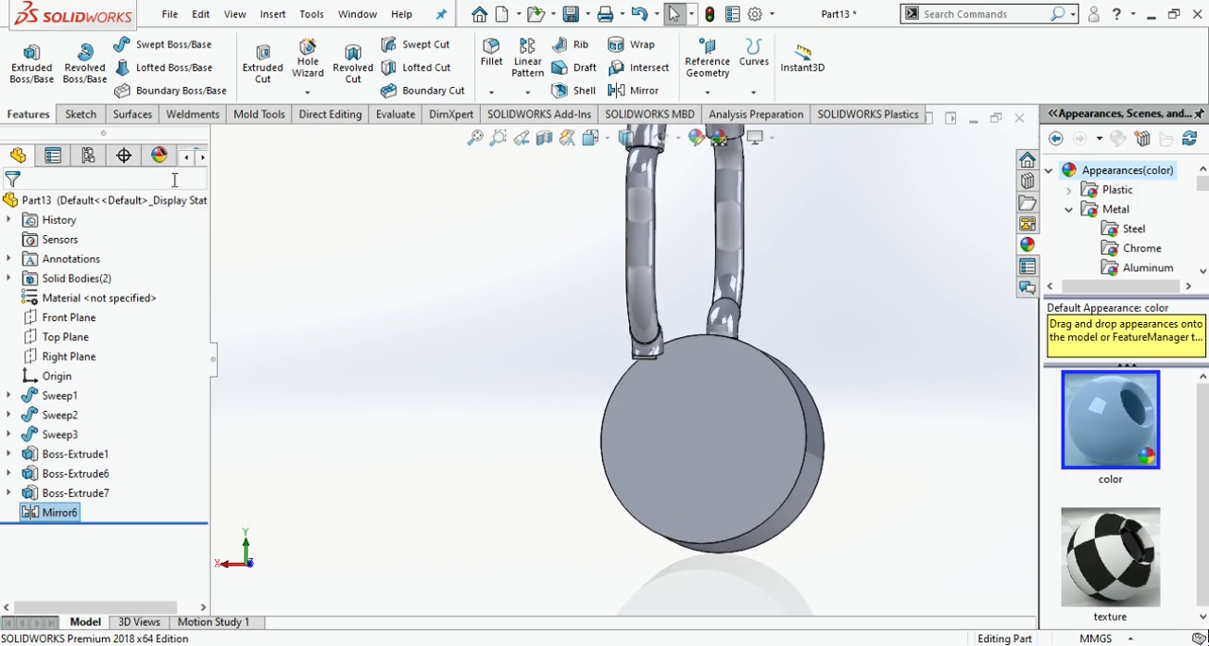
left_click(393, 113)
left_click(72, 61)
left_click(806, 465)
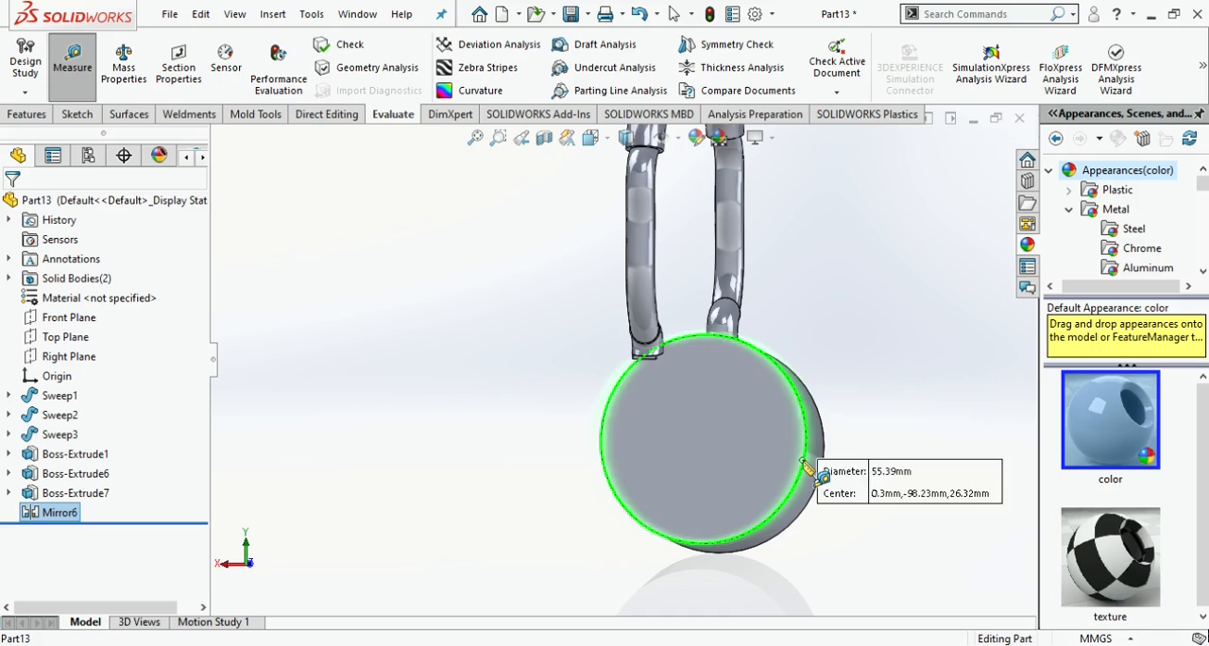
left_click(439, 232)
- Start a sketch on the mirrored tab's face and draw a vertical centerline about 40 mm long down from its lower edge's midpoint
scroll(659, 363, "down", 5)
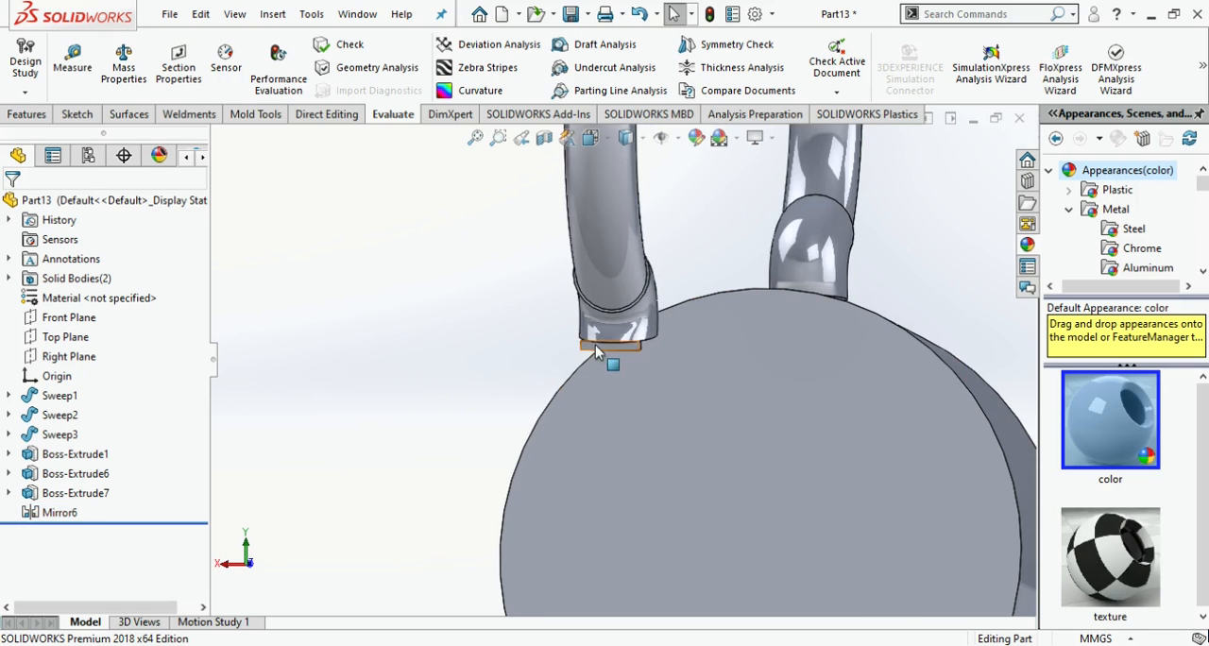
left_click(595, 348)
left_click(674, 300)
left_click(606, 143)
left_click(431, 450)
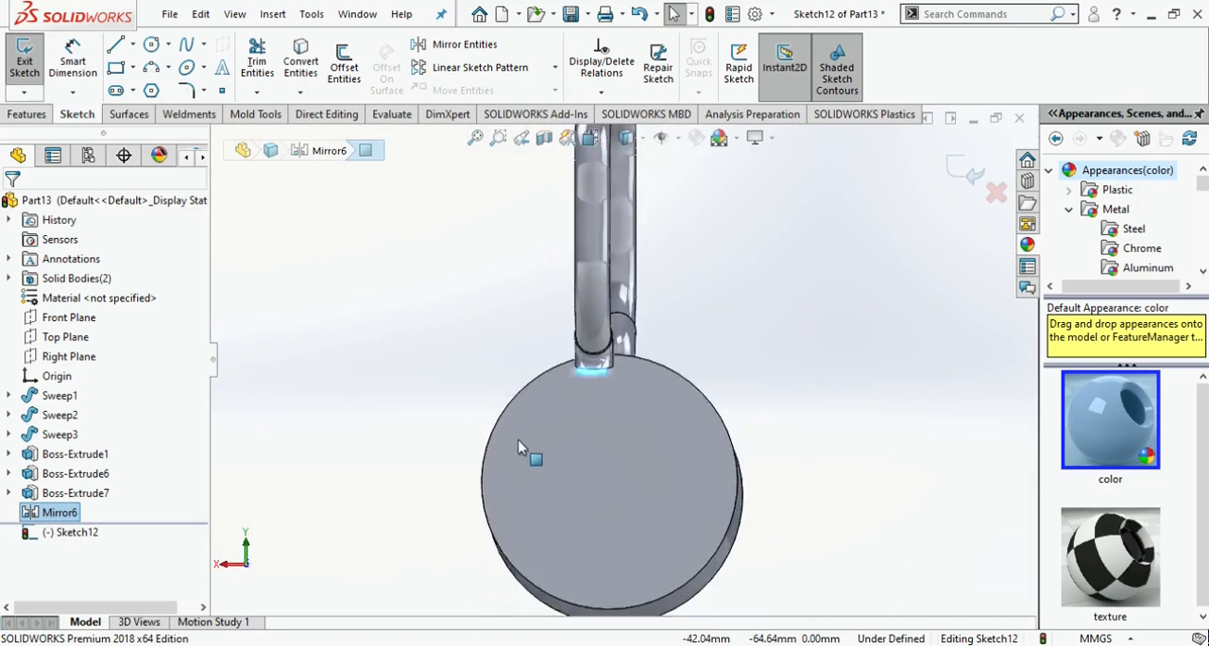
left_click(116, 45)
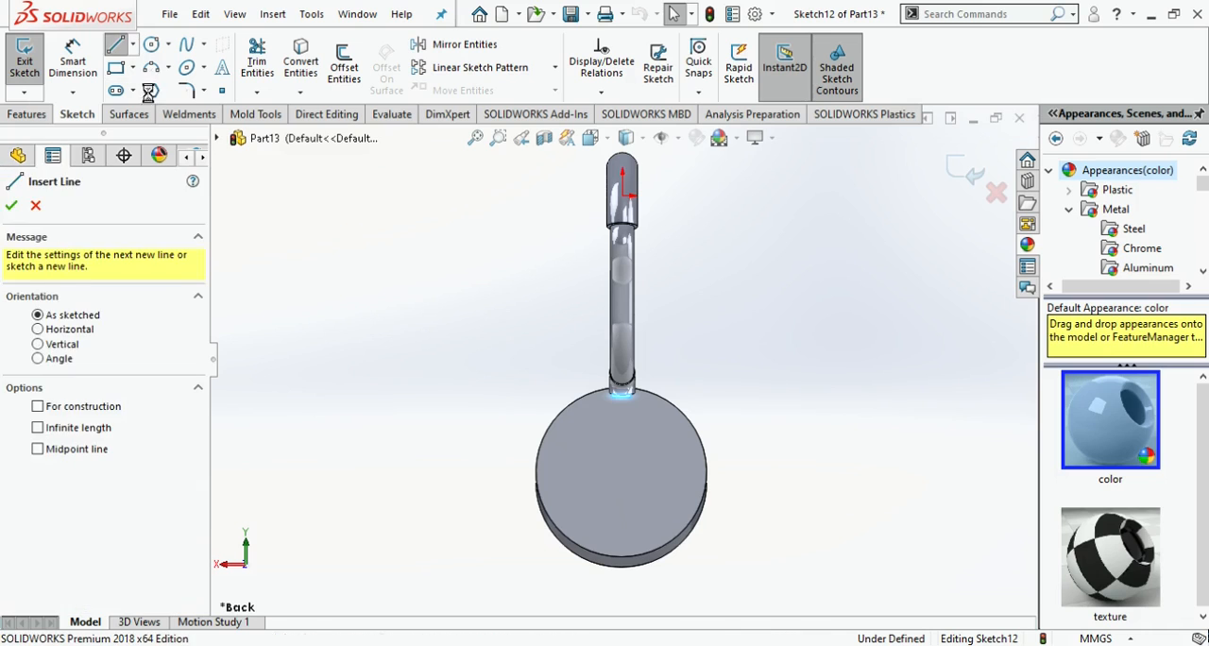
scroll(610, 390, "down", 4)
left_click(583, 358)
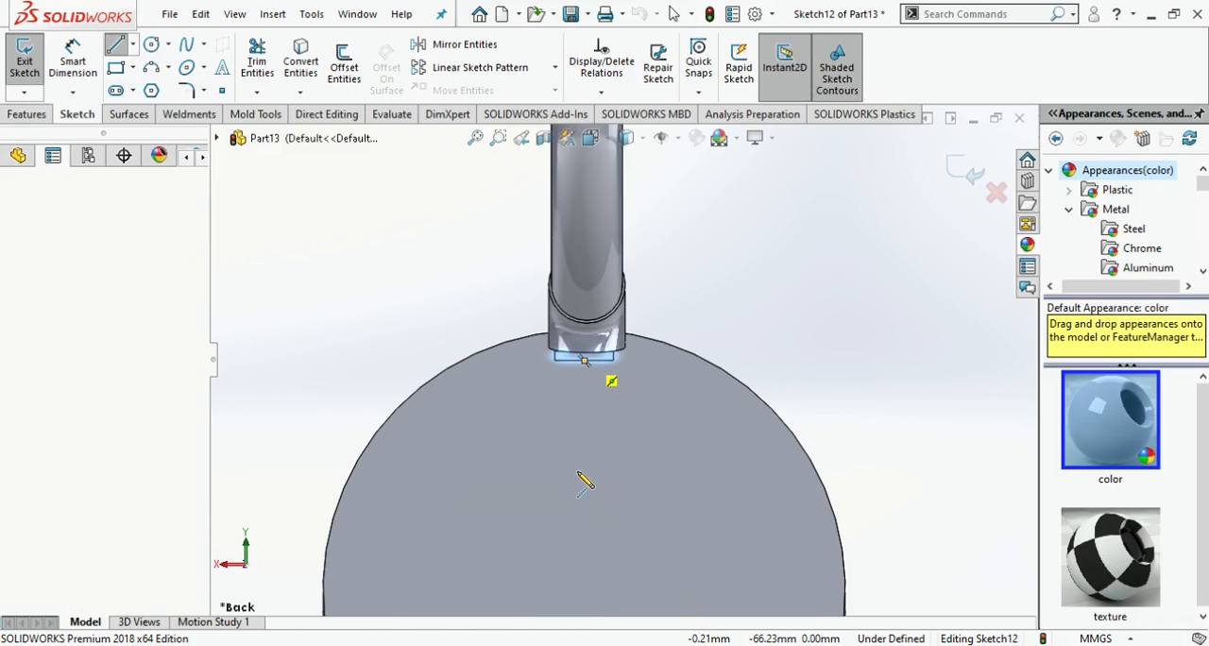
scroll(605, 522, "up", 2)
left_click(602, 575)
- Dimension the vertical centerline's length to 55.39 mm
left_click(76, 78)
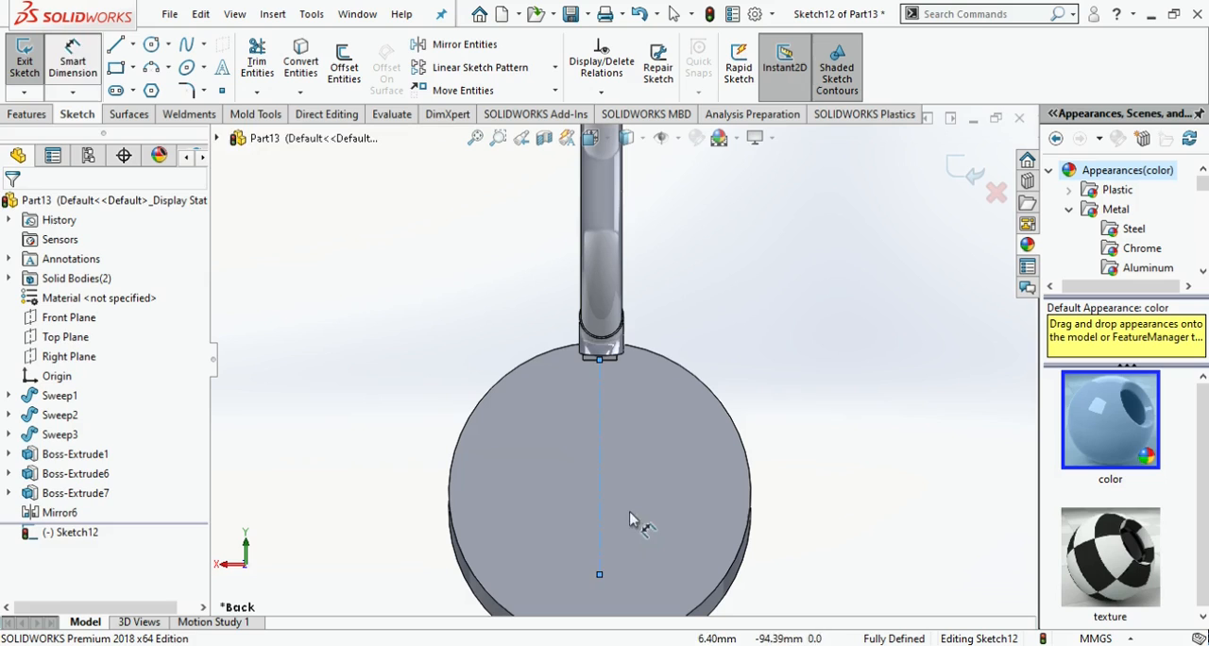
left_click(602, 493)
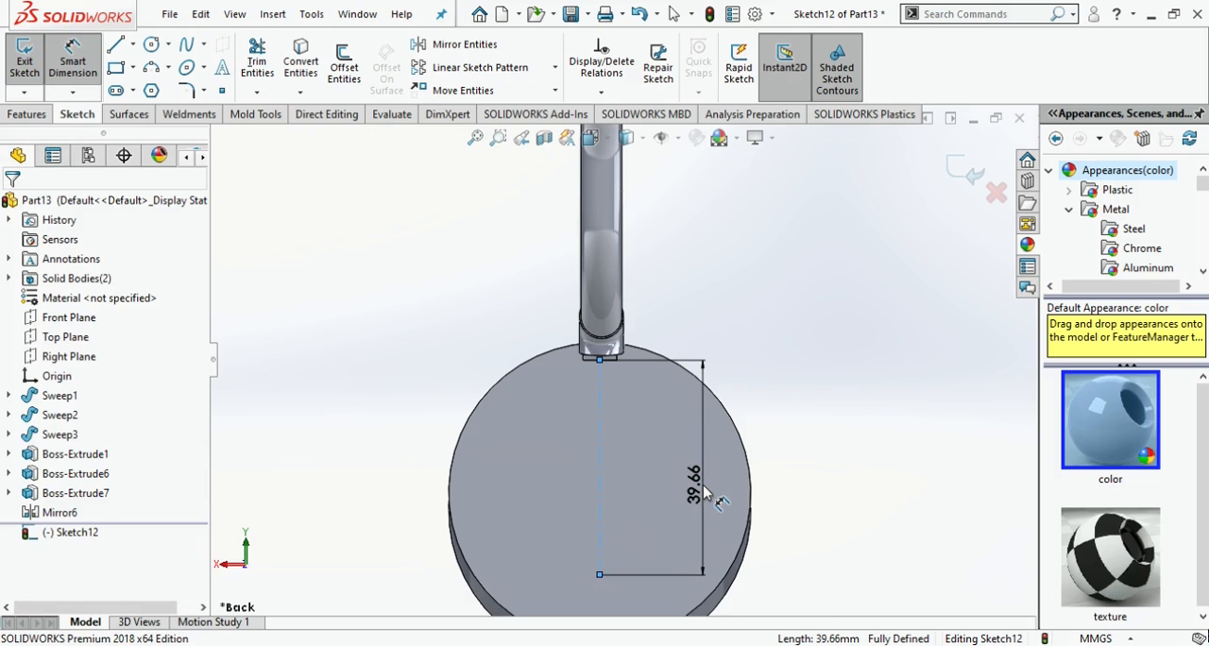
left_click(697, 489)
key("Return")
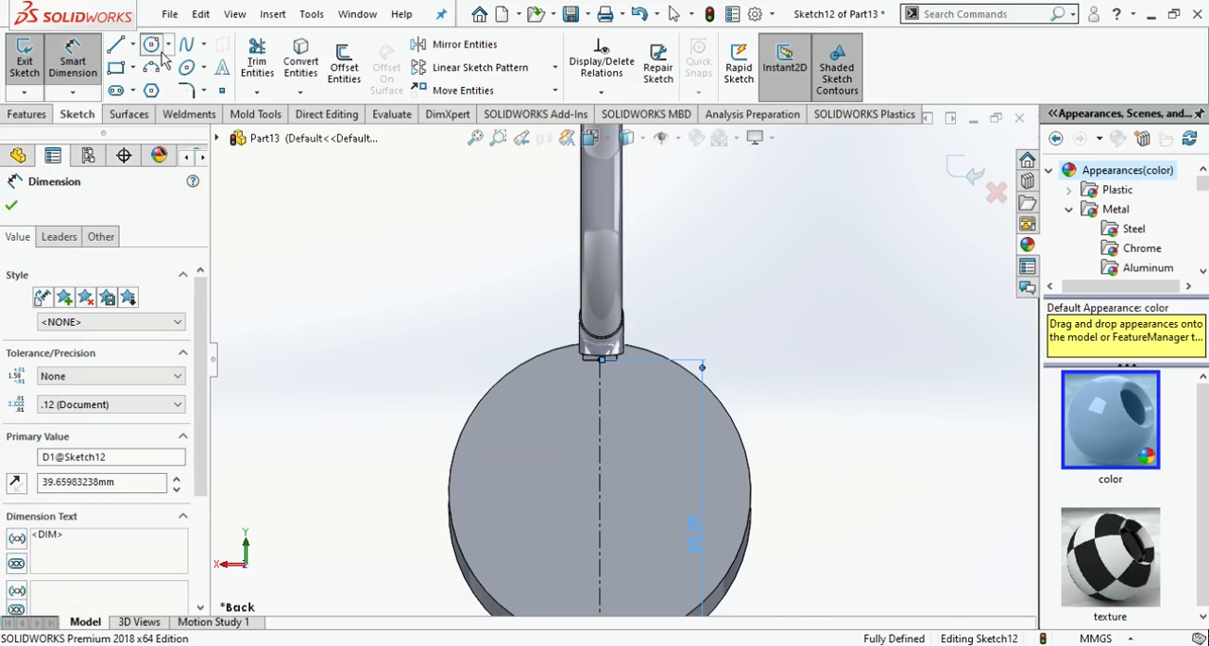
- Sketch a circle centred on the centerline's midpoint and passing through its upper endpoint, with a radius of about 27.7 mm
left_click(151, 45)
scroll(594, 467, "up", 2)
left_click(606, 464)
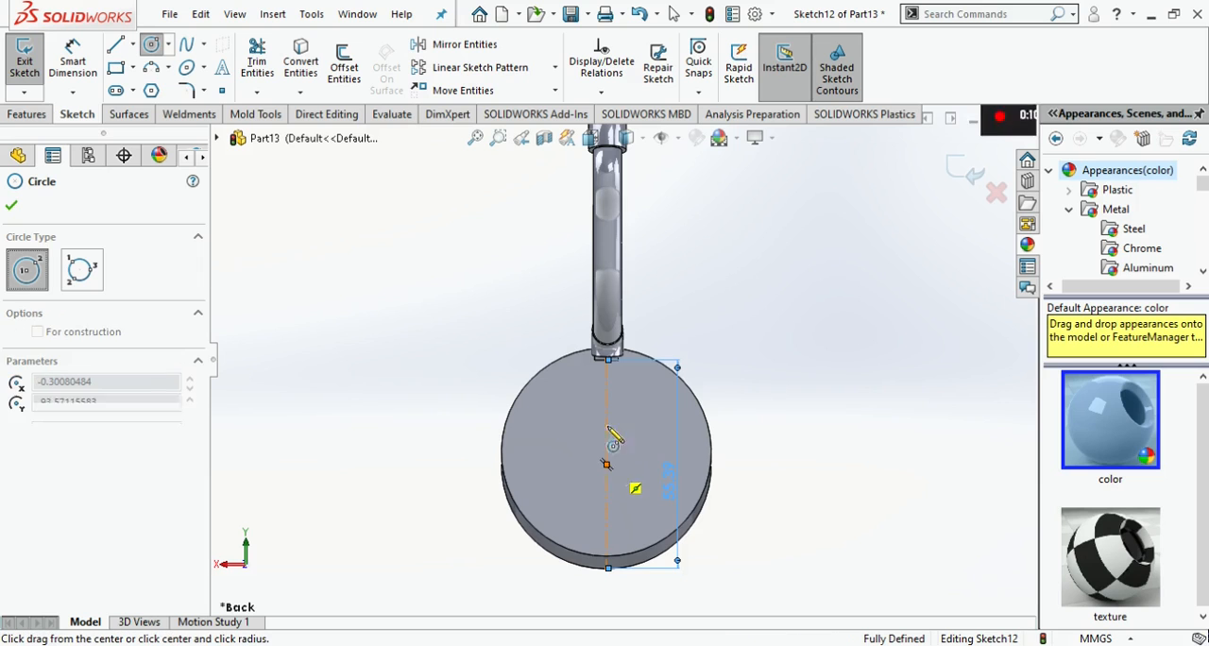
left_click(606, 360)
- Extrude the circle 1 mm from the sketch plane as a separate body
left_click(34, 115)
left_click(55, 85)
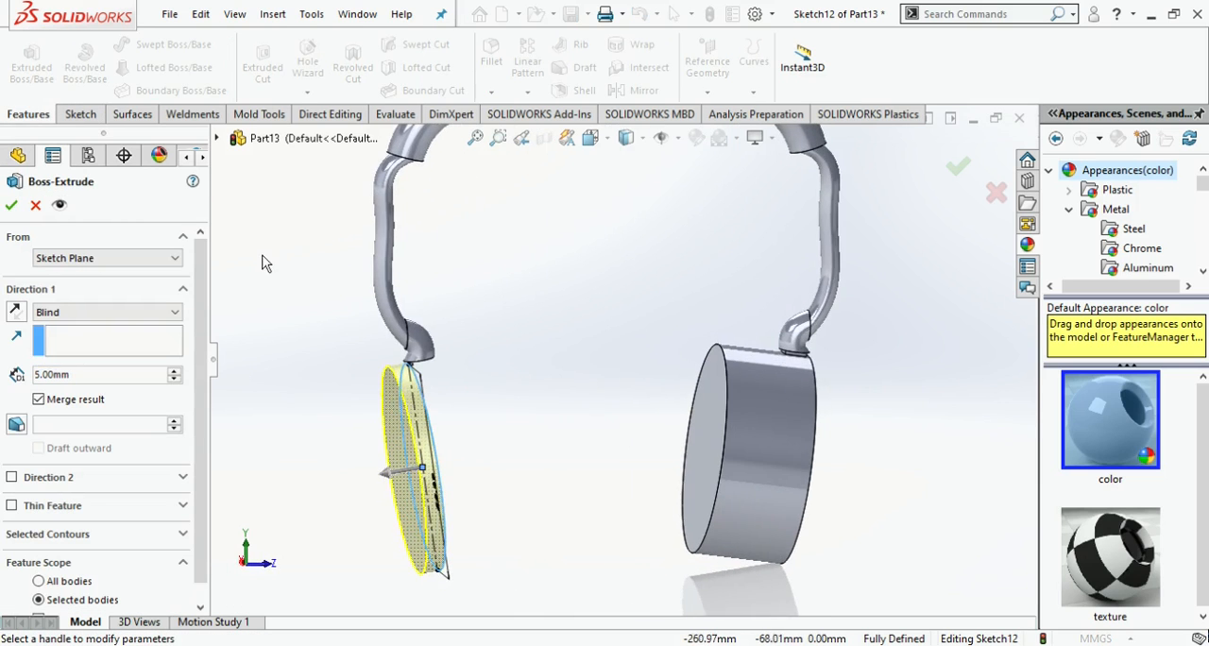
type("1")
key("Return")
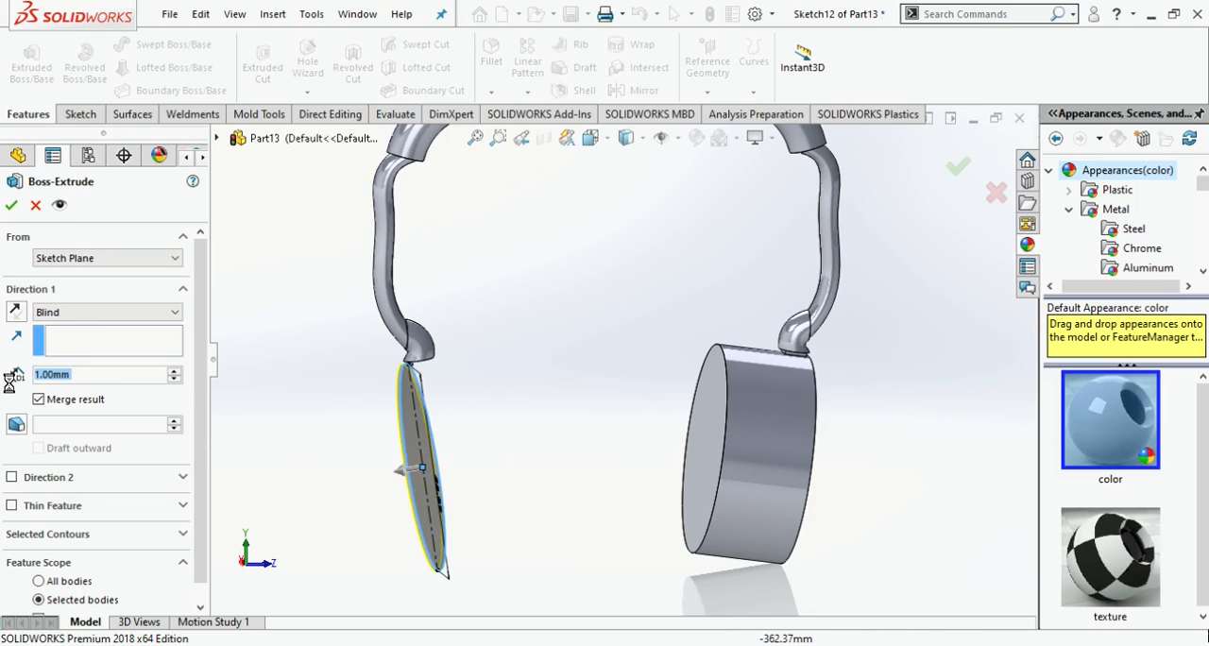
- Open the original disc's extrusion settings to check its depths in both directions
left_click(79, 502)
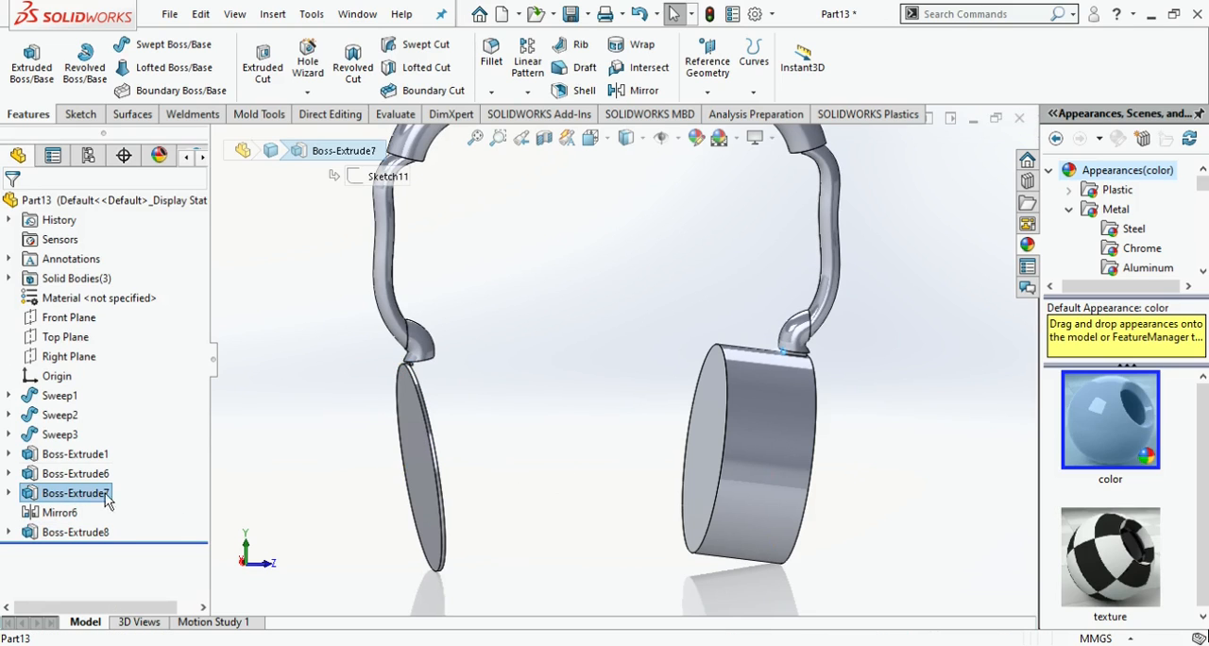
left_click(78, 473)
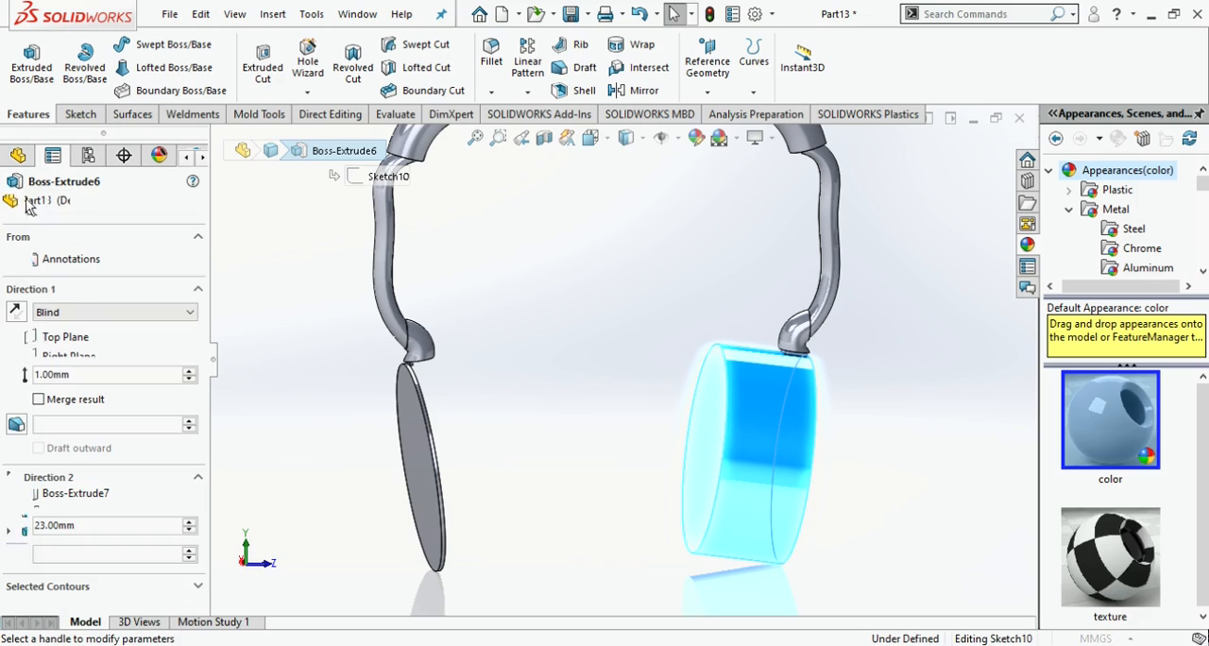
key("Return")
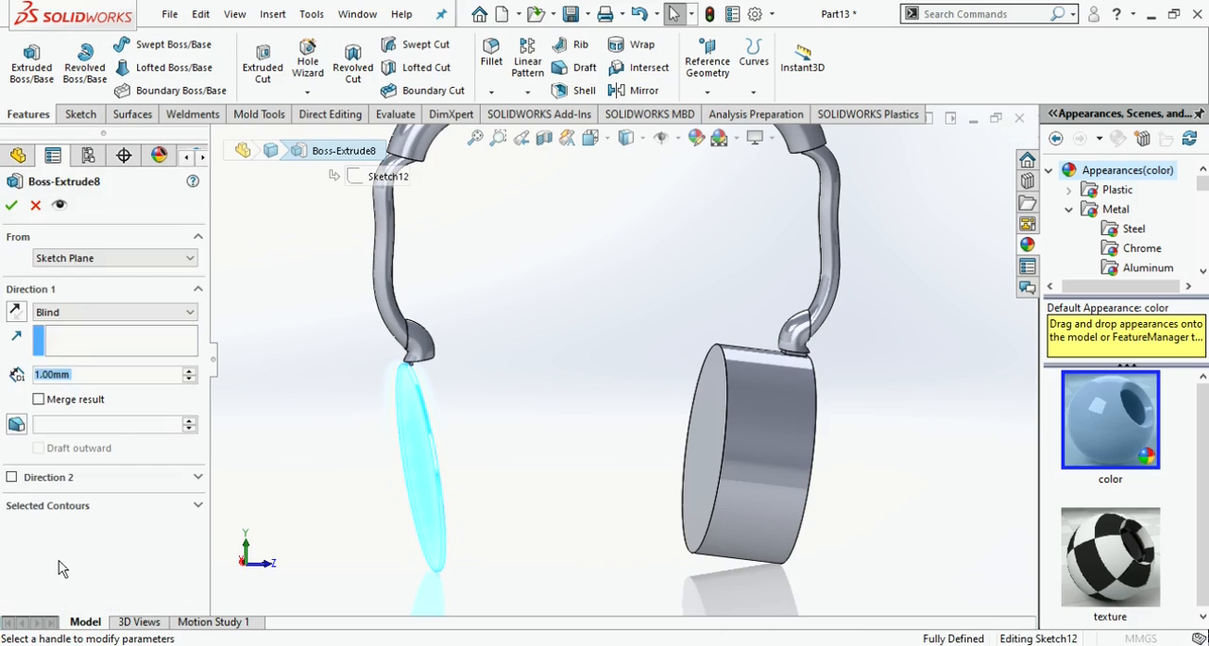
- Edit the new disc's extrusion to add a second direction with a depth of 20 mm
left_click(13, 478)
type("20")
key("Return")
key("Return")
- Fillet the inner circular edge of the new ear disc with a 10 mm radius
scroll(629, 361, "up", 4)
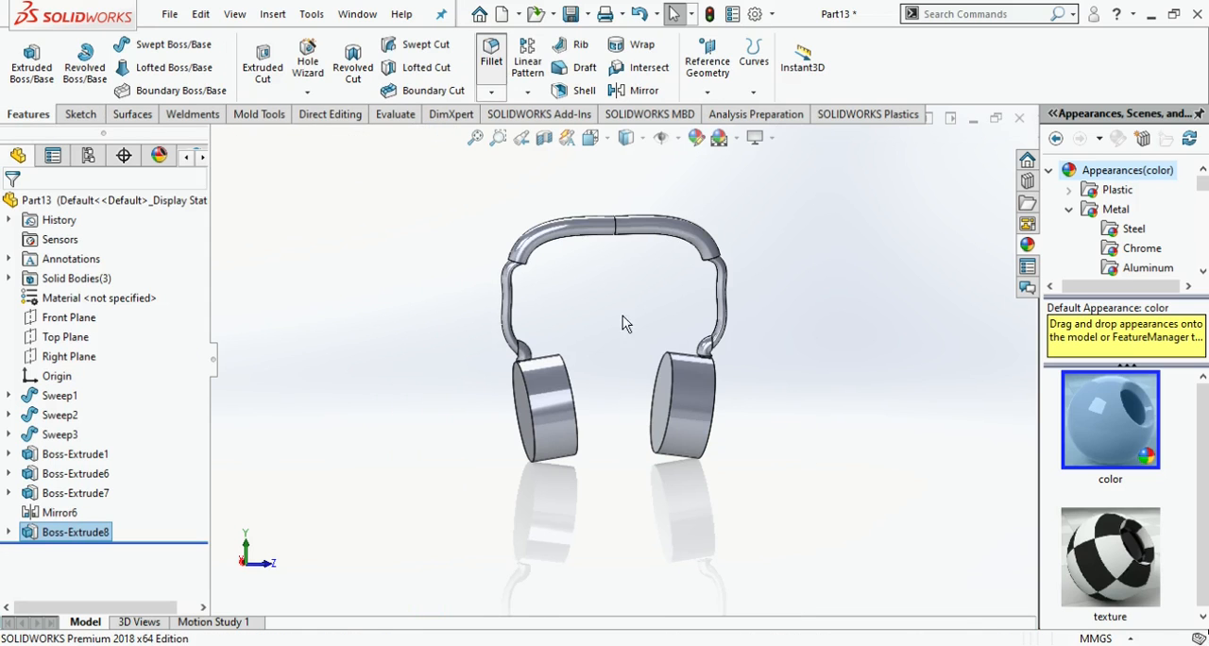
scroll(612, 404, "down", 3)
left_click(558, 431)
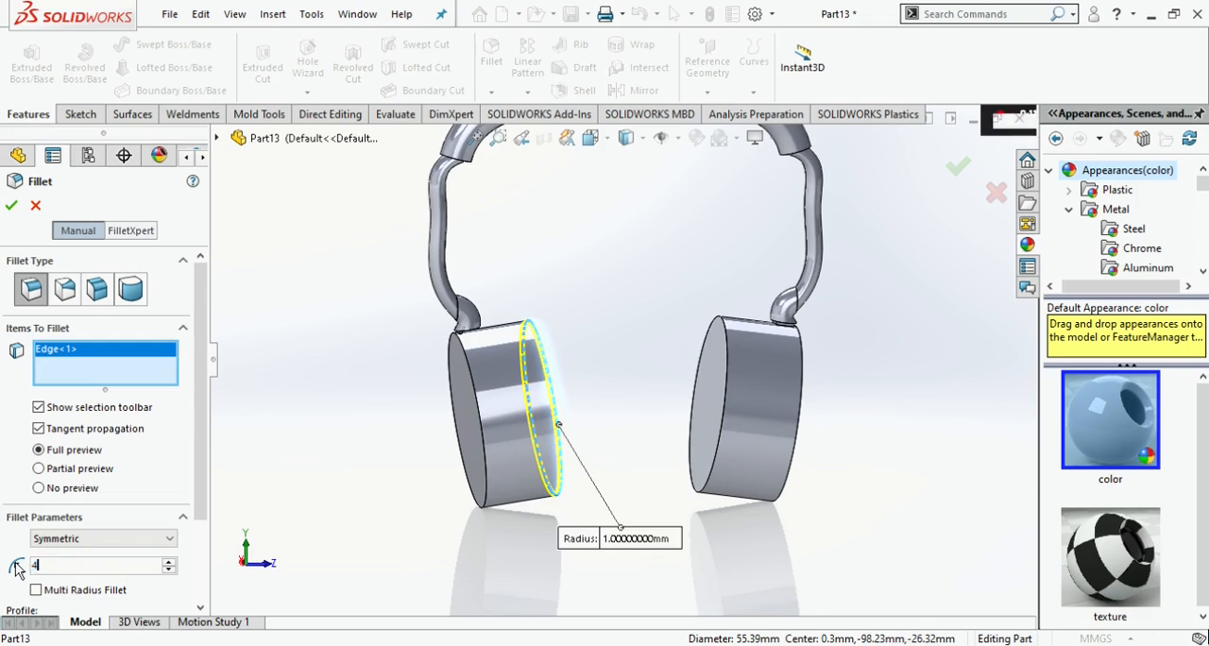
type("4")
key("Return")
type("10")
key("Return")
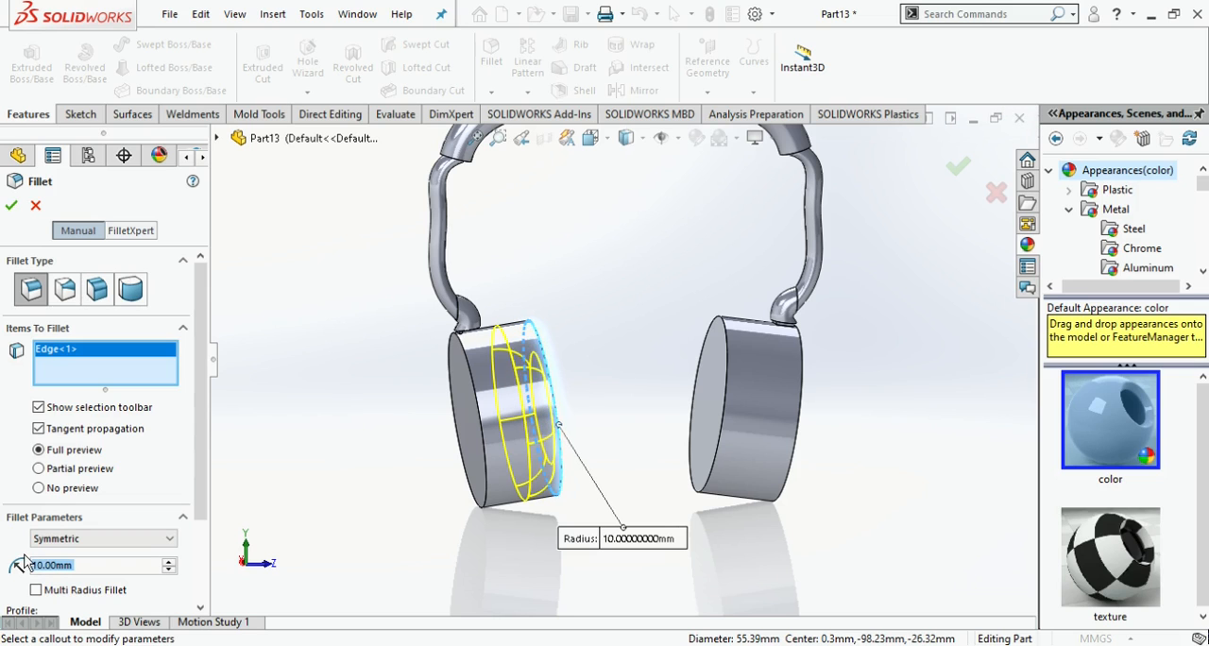
left_click(12, 205)
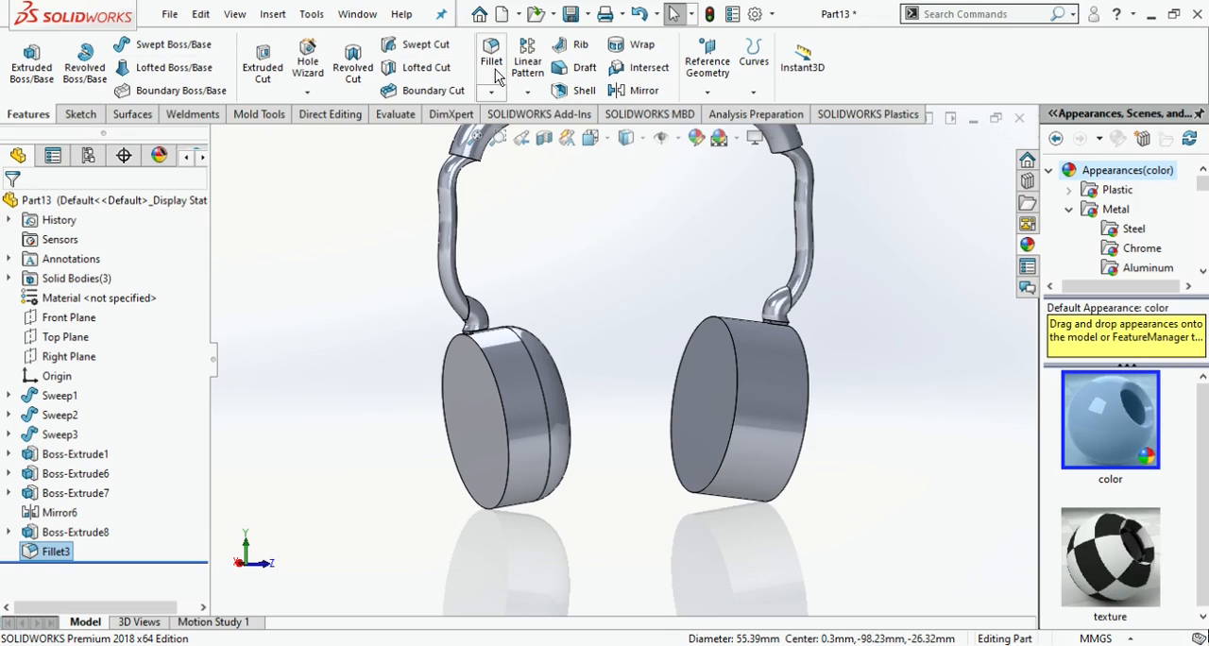
- Fillet the inner circular edge of the original ear disc with a 10 mm radius
key("Return")
left_click(747, 386)
left_click(12, 206)
- Fillet the outer circular edge of the new ear disc with a 1 mm radius
key("Return")
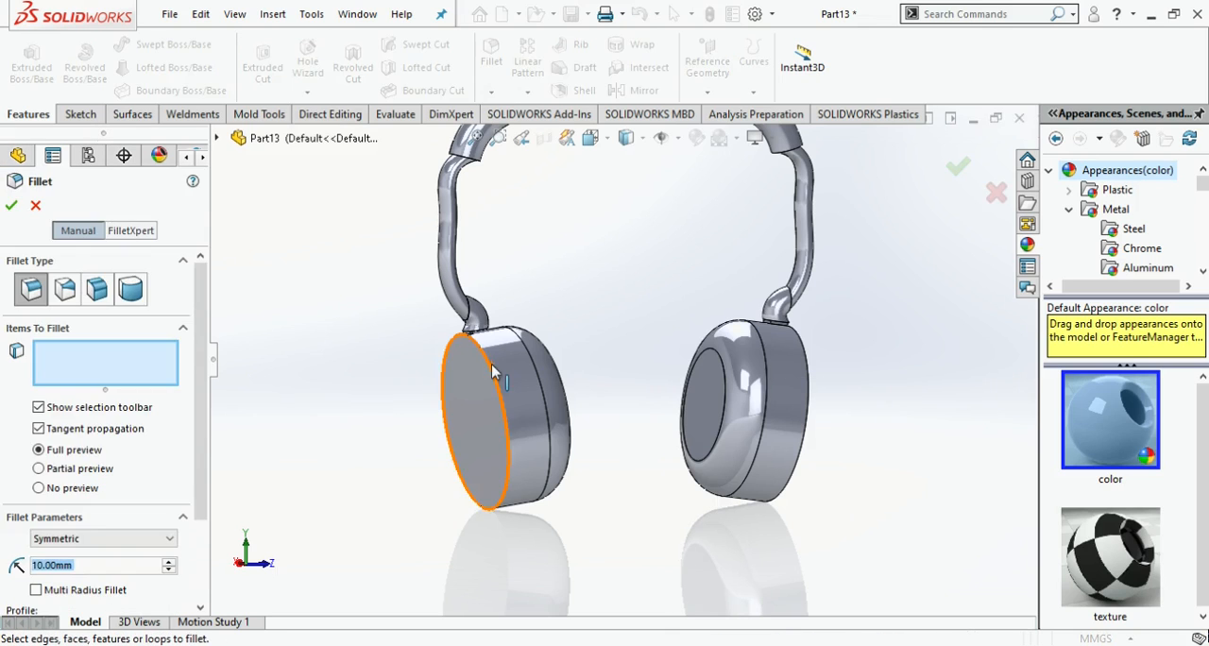
left_click(493, 365)
key("Return")
- Apply the same 1 mm fillet to the original ear disc's outer circular edge
key("Return")
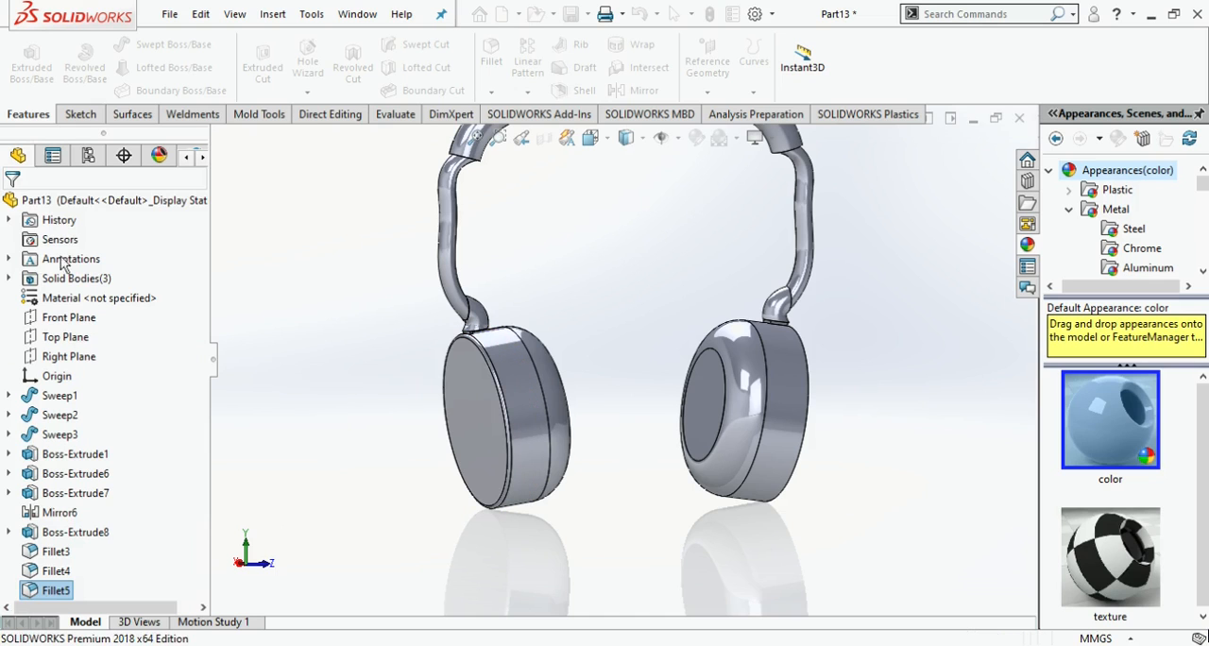
key("Return")
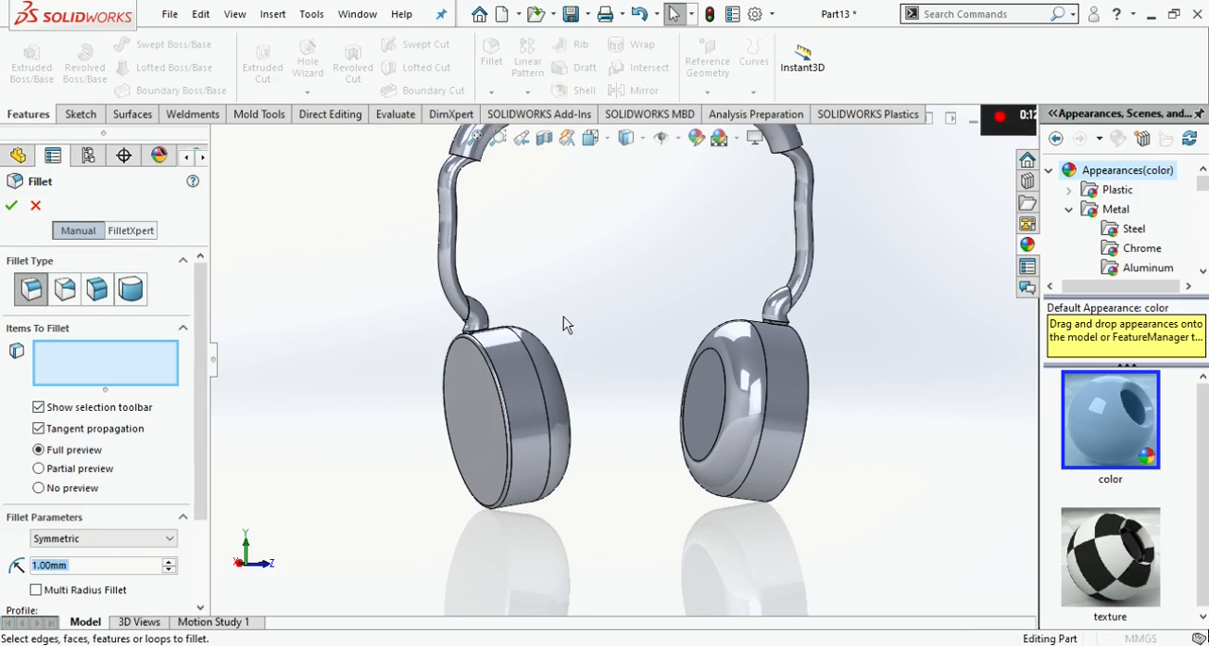
middle_click_drag(564, 324, 661, 401)
left_click(665, 397)
left_click(35, 207)
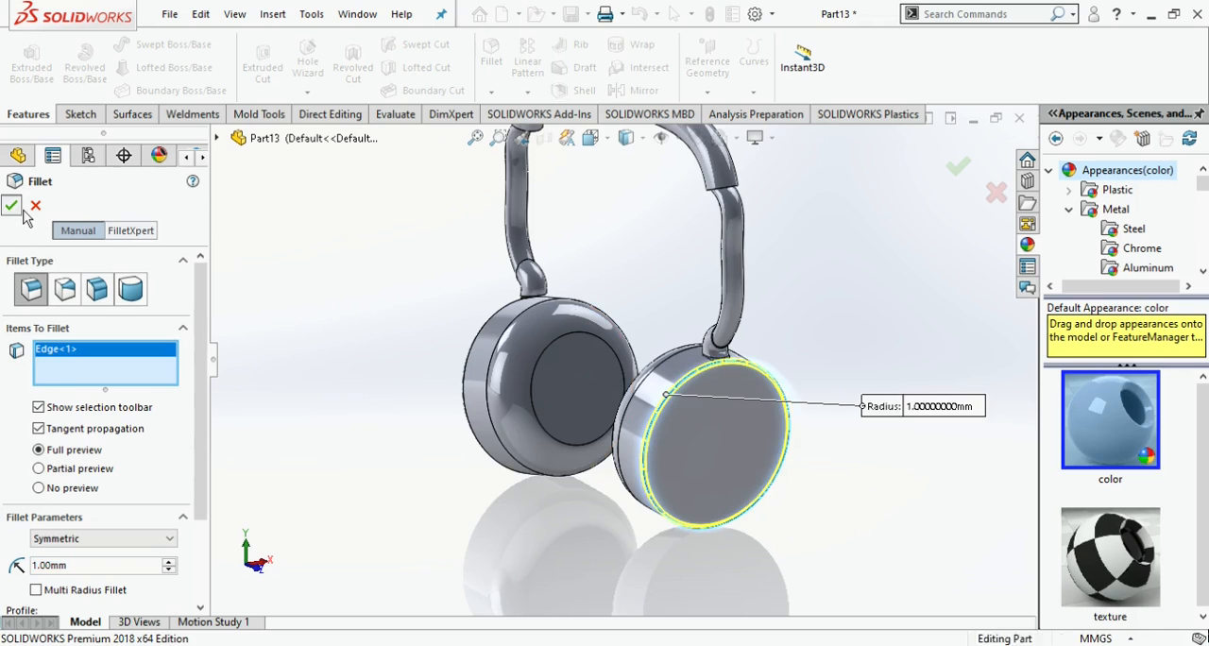
- Create a reference plane offset 55 mm from the tube's end face above the original ear disc, at the disc's lower rim
middle_click_drag(633, 256, 715, 310)
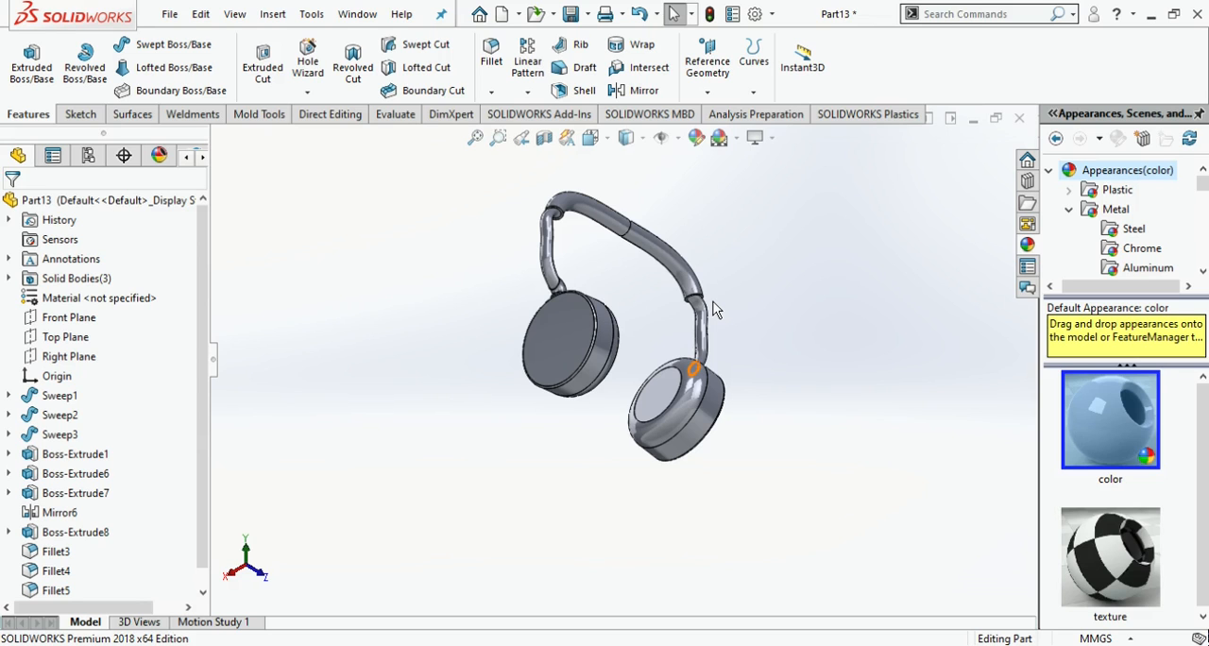
scroll(744, 380, "down", 2)
middle_click_drag(742, 382, 615, 433)
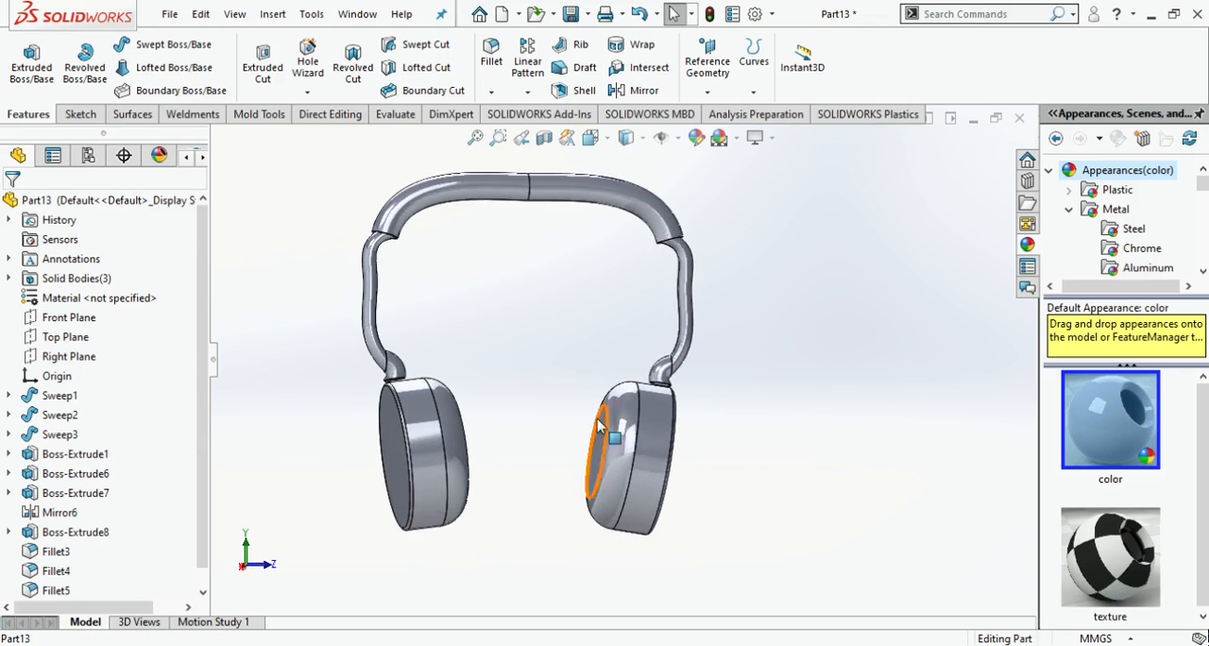
scroll(477, 398, "down", 2)
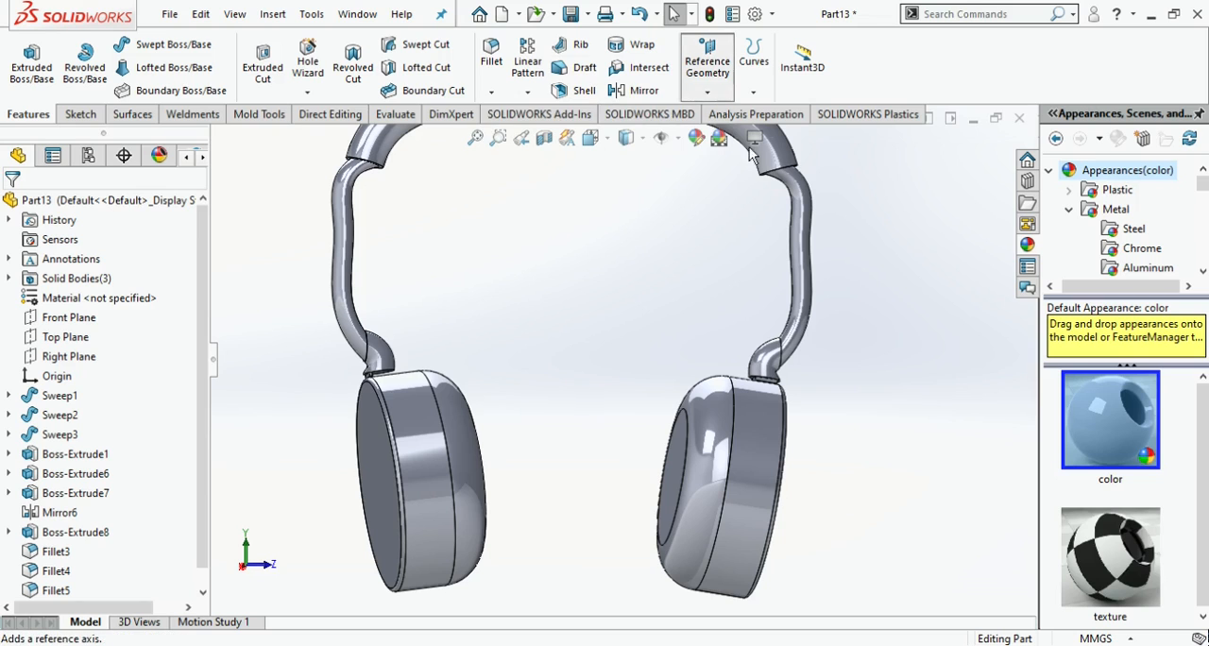
scroll(719, 393, "down", 5)
left_click(645, 326)
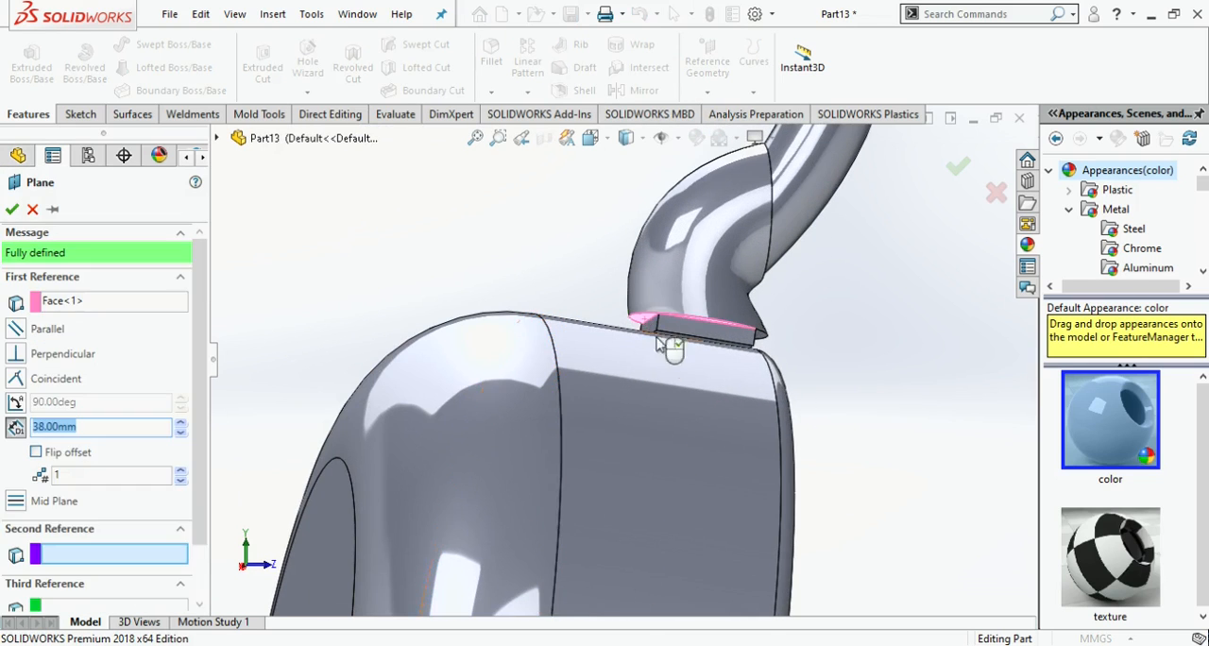
scroll(648, 332, "up", 5)
left_click(591, 140)
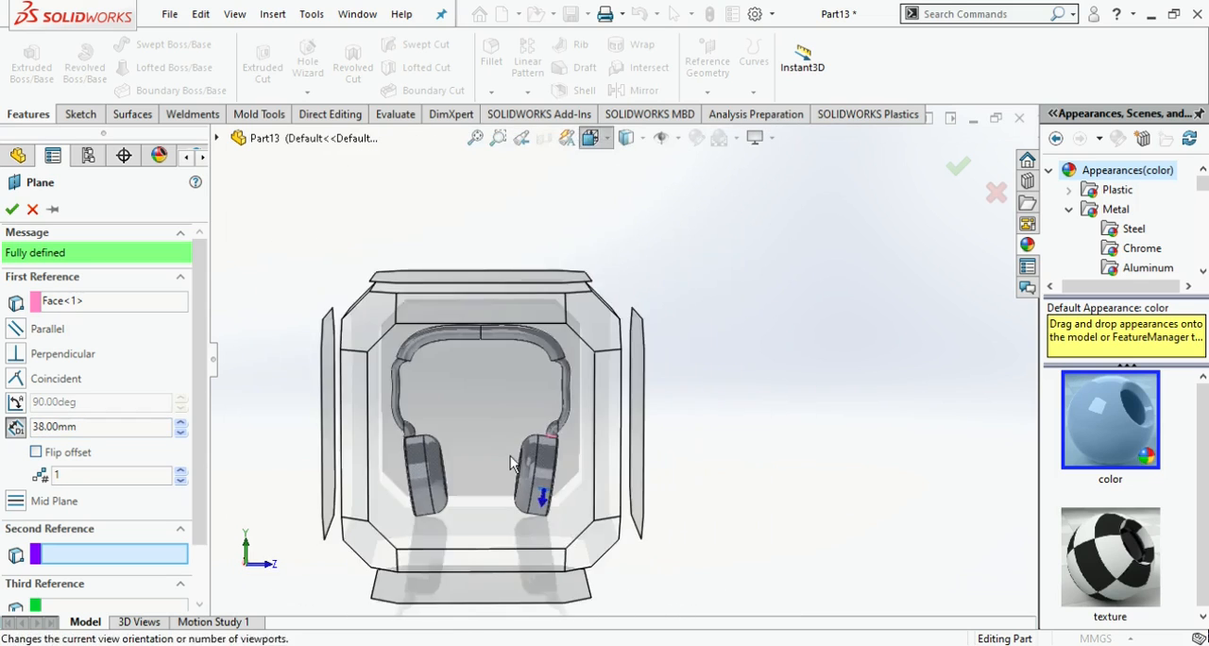
left_click(514, 462)
double_click(97, 427)
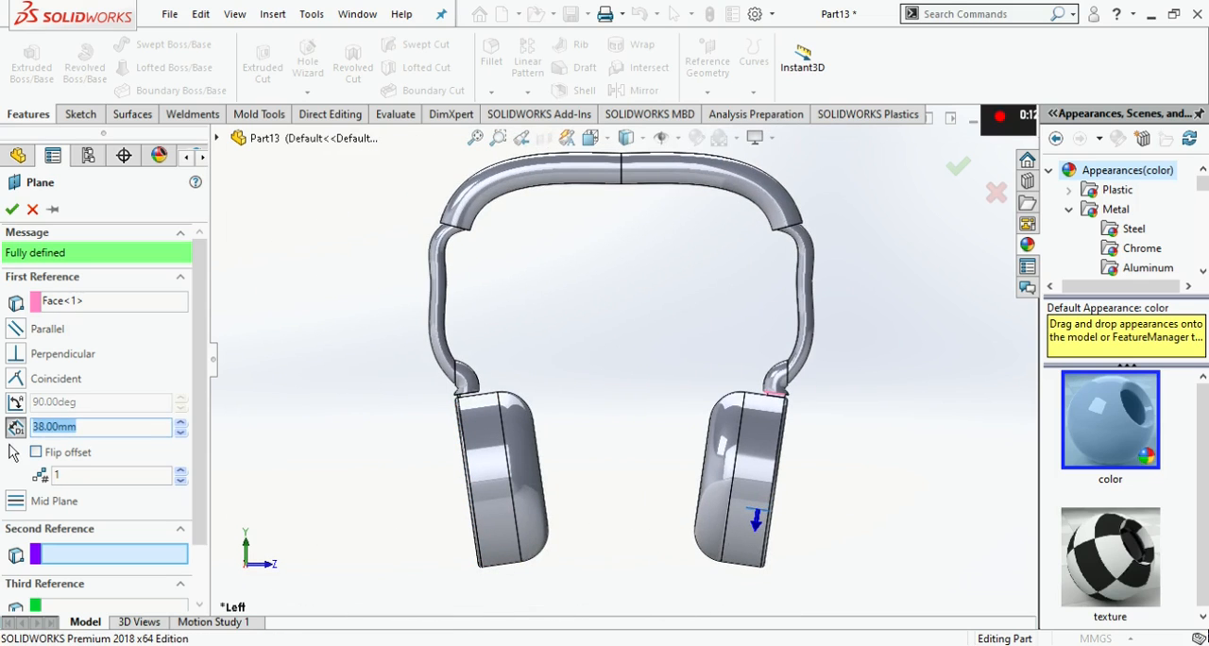
type("50")
key("Return")
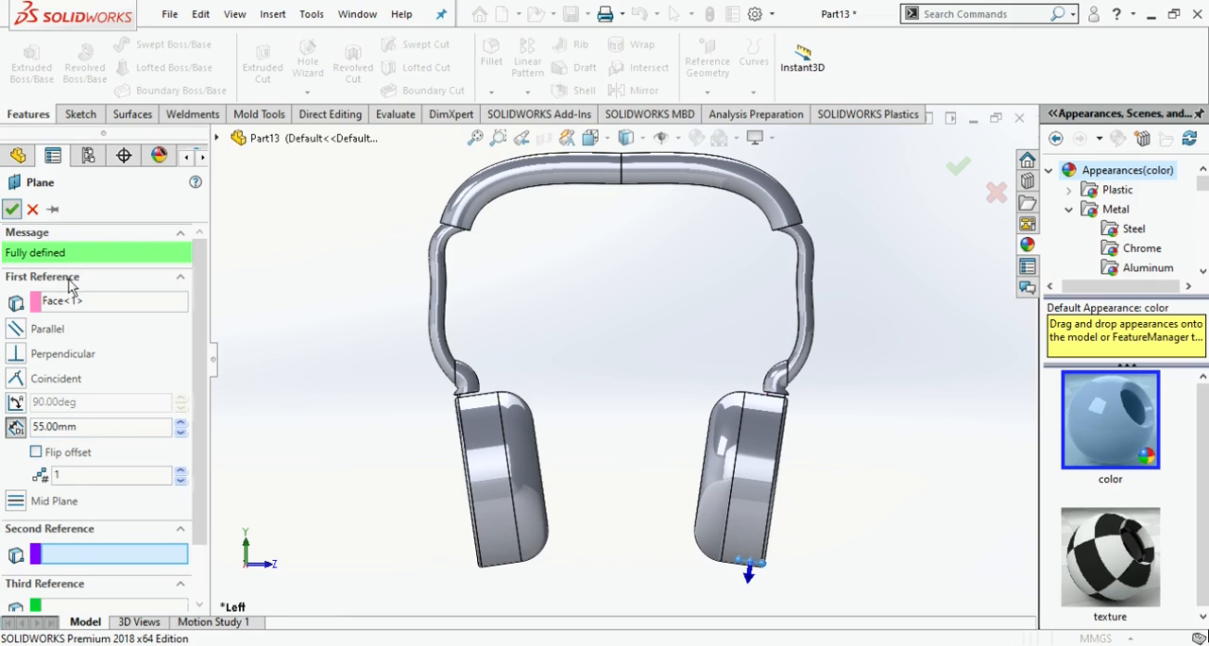
key("Return")
- Sketch a circle about 3.85 mm in diameter on the new offset plane, over the original ear disc's lower rim
left_click(49, 595)
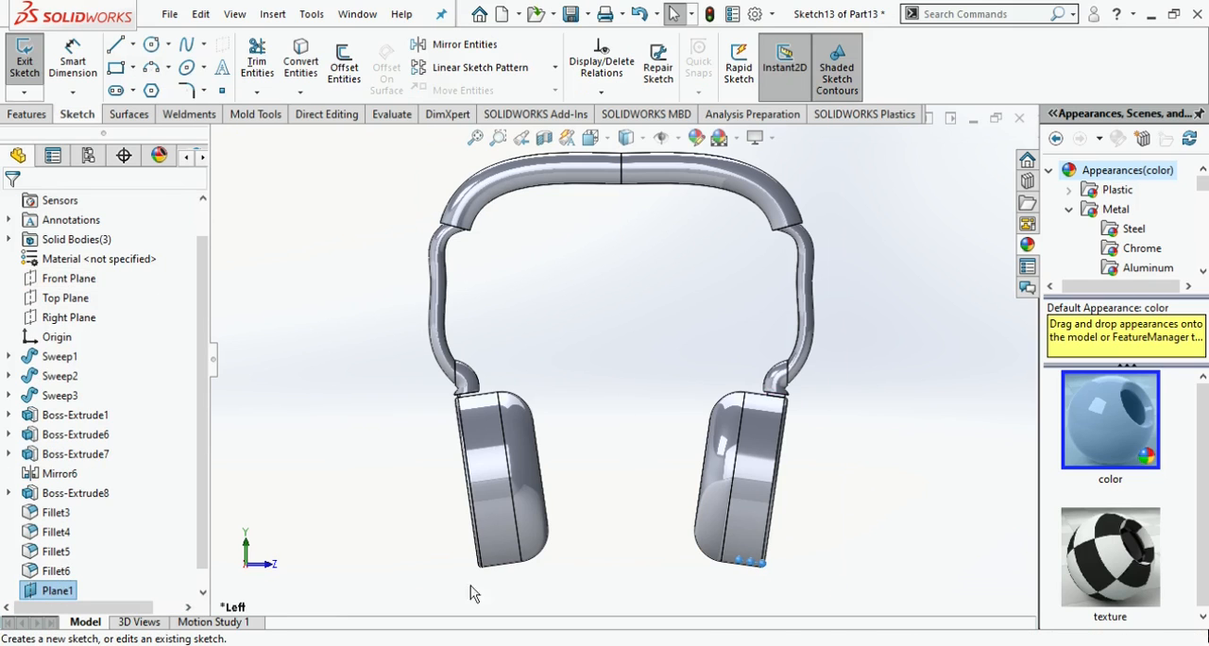
middle_click_drag(831, 550, 740, 323)
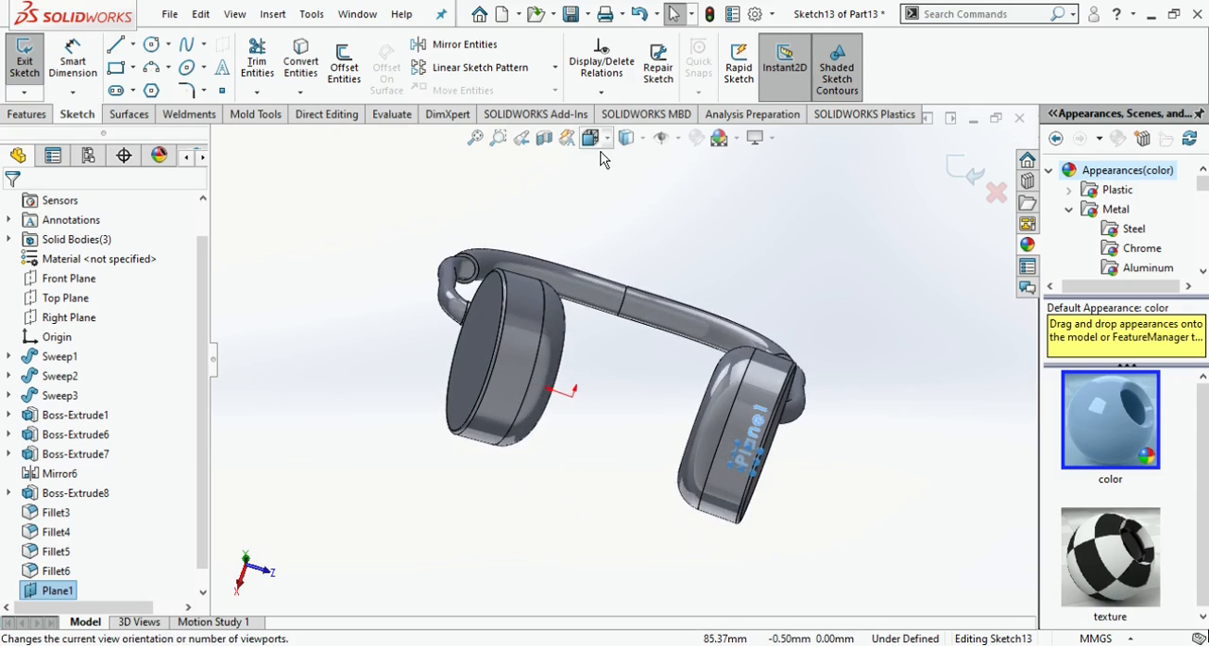
left_click(598, 147)
left_click(518, 480)
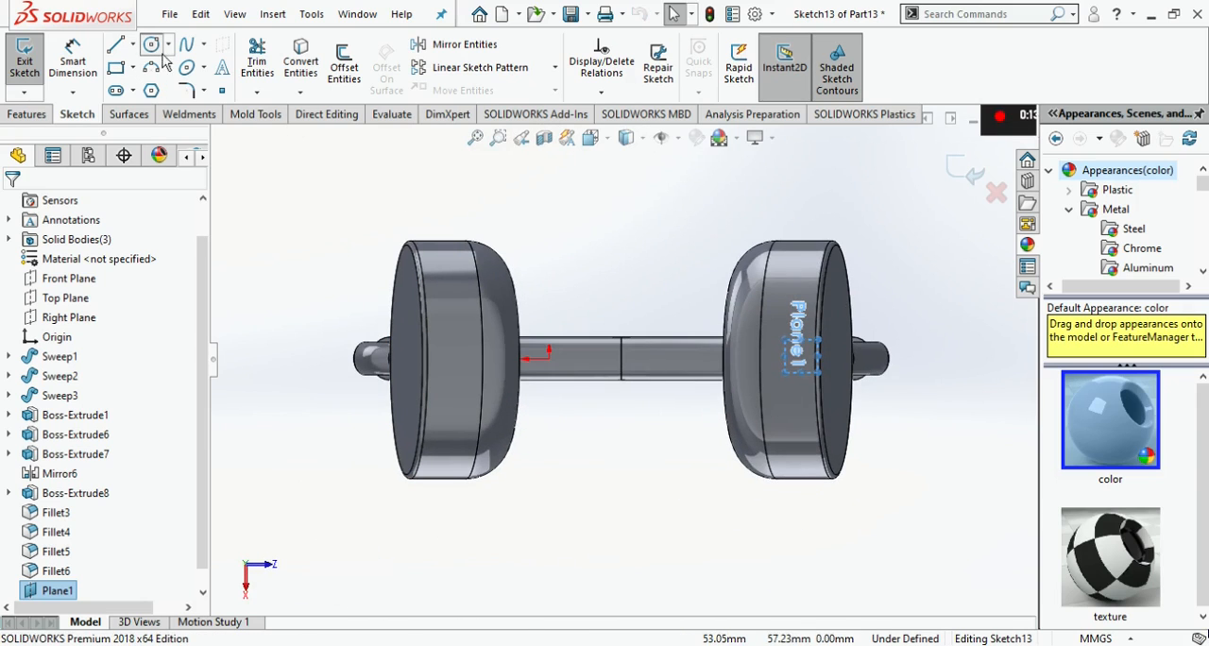
left_click(152, 46)
scroll(836, 361, "down", 4)
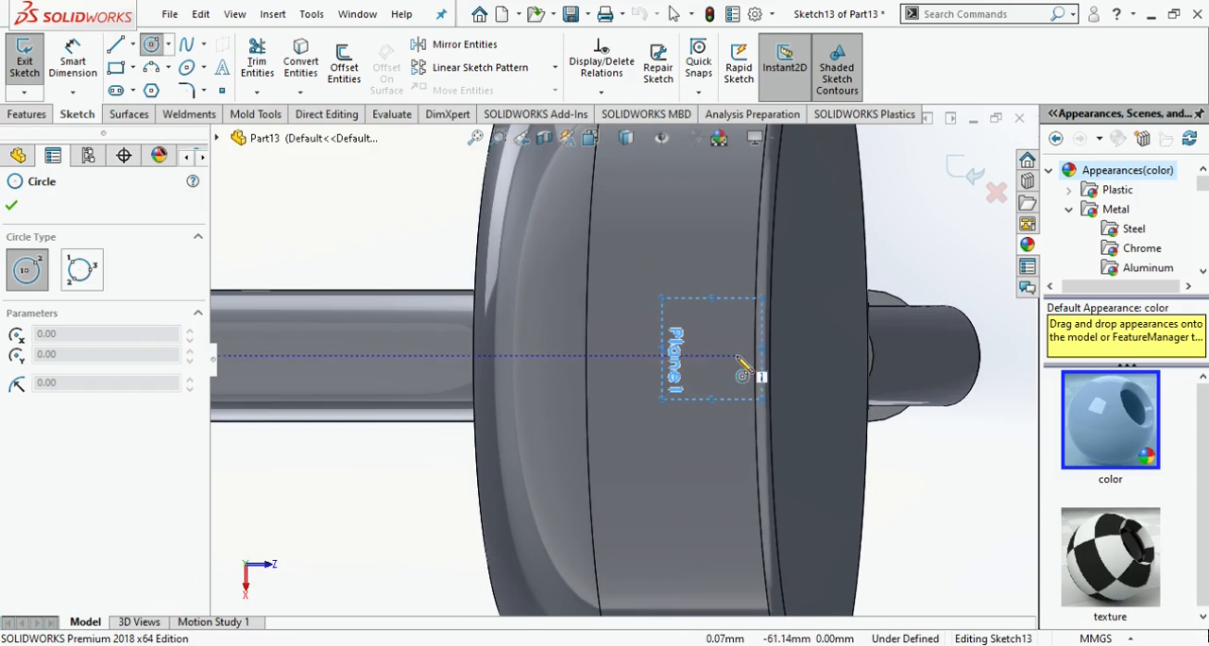
left_click(684, 351)
left_click(704, 363)
- Dimension the circle's diameter and set it to 2 mm
left_click(72, 62)
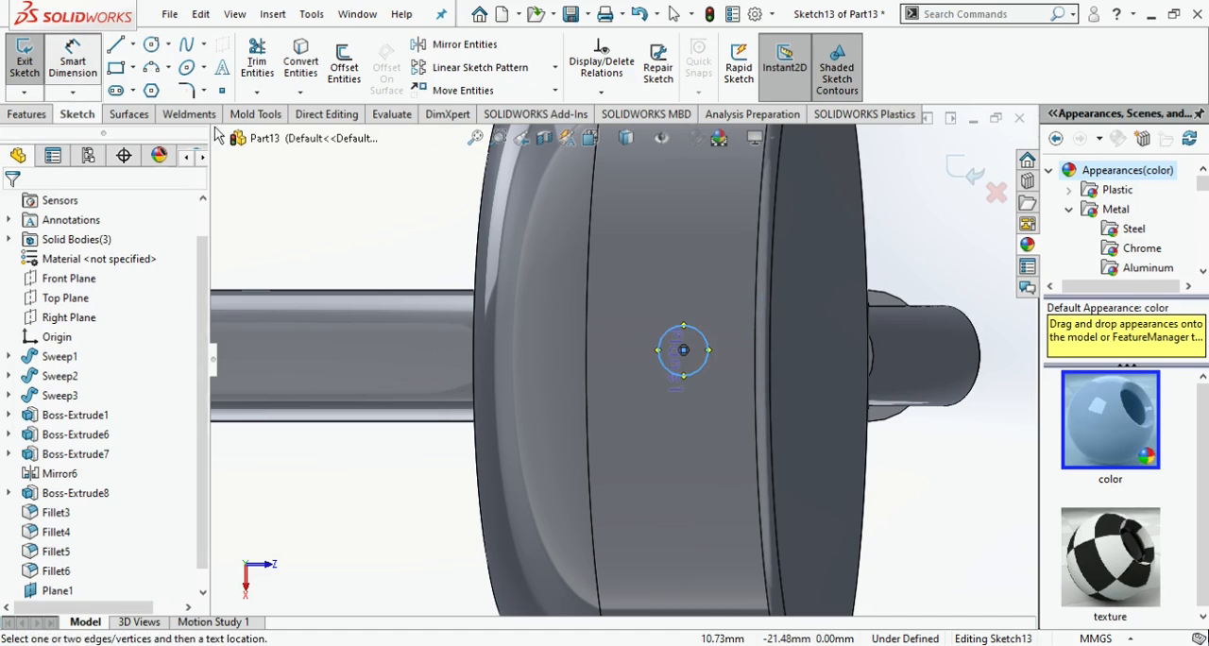
left_click(704, 362)
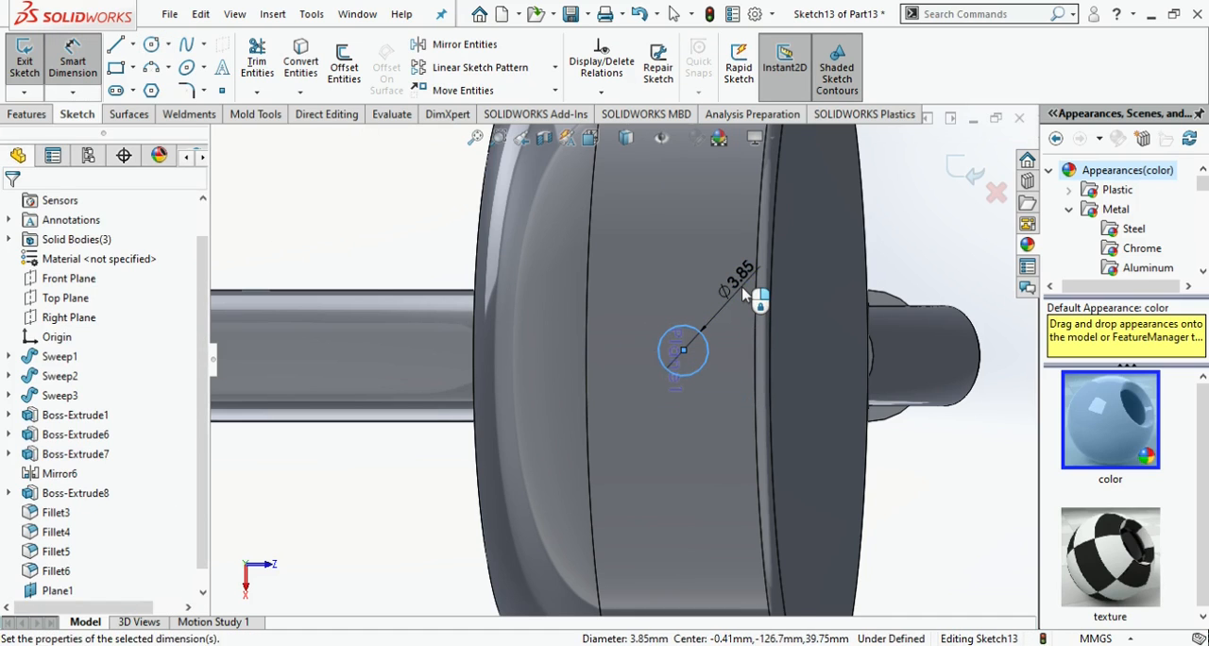
left_click(749, 294)
type("2")
key("Return")
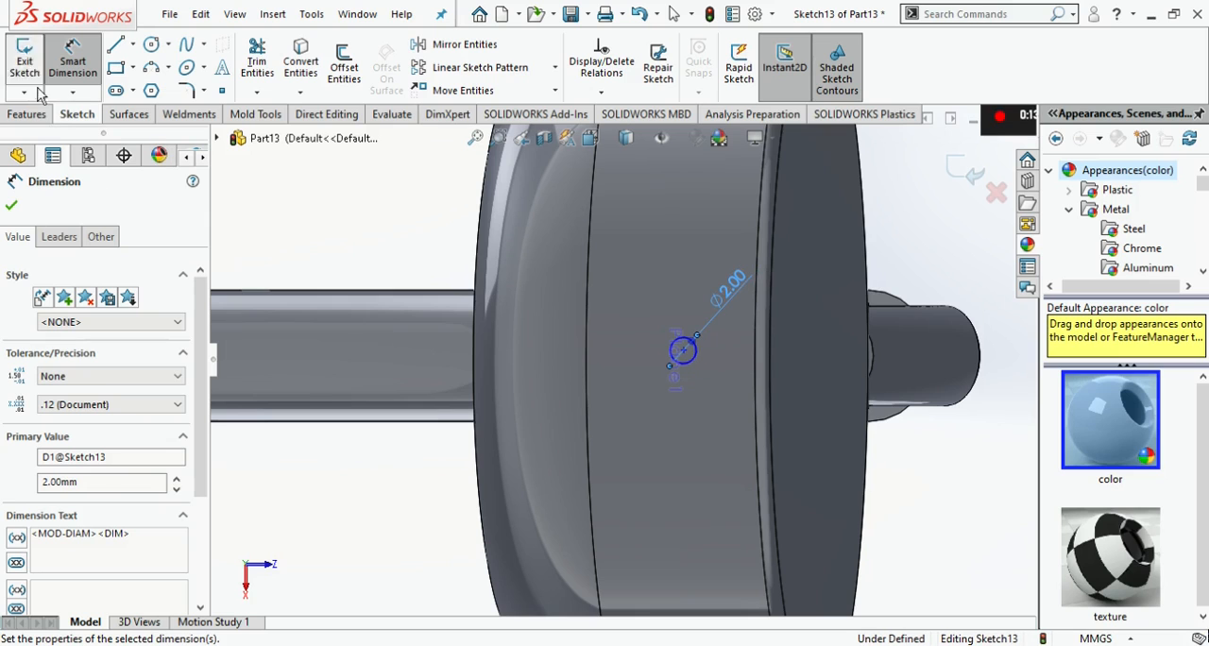
- Cut-extrude the circle from the sketch plane with the Through All end condition and the direction reversed
left_click(29, 113)
left_click(263, 64)
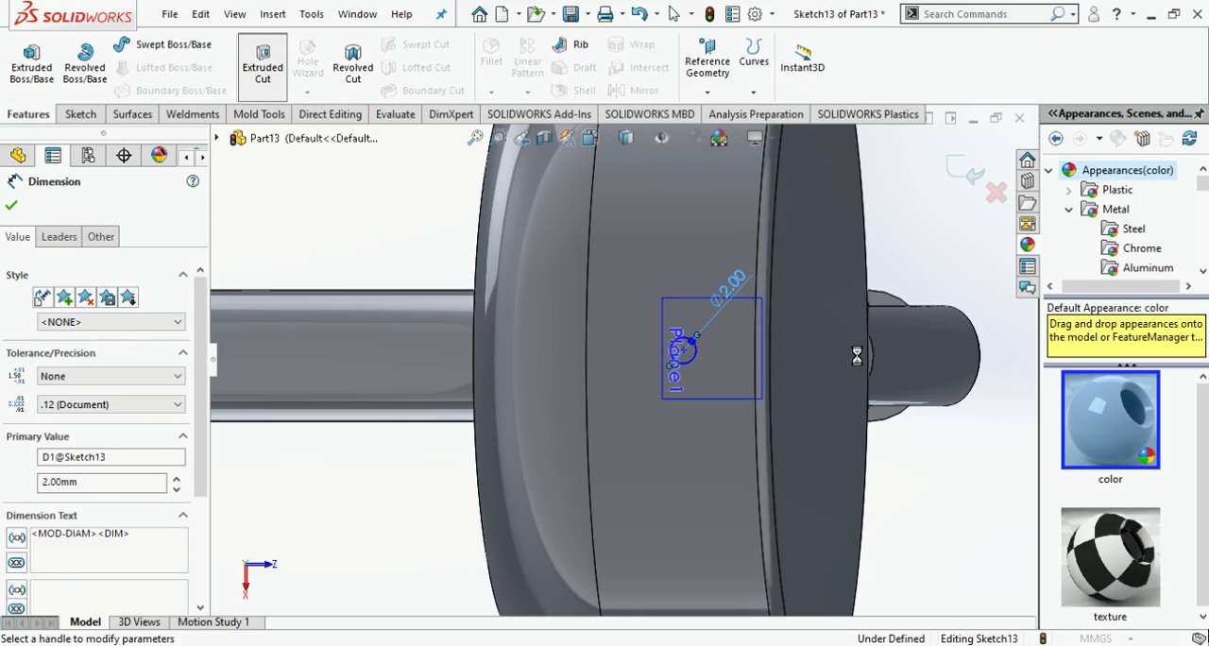
key("f")
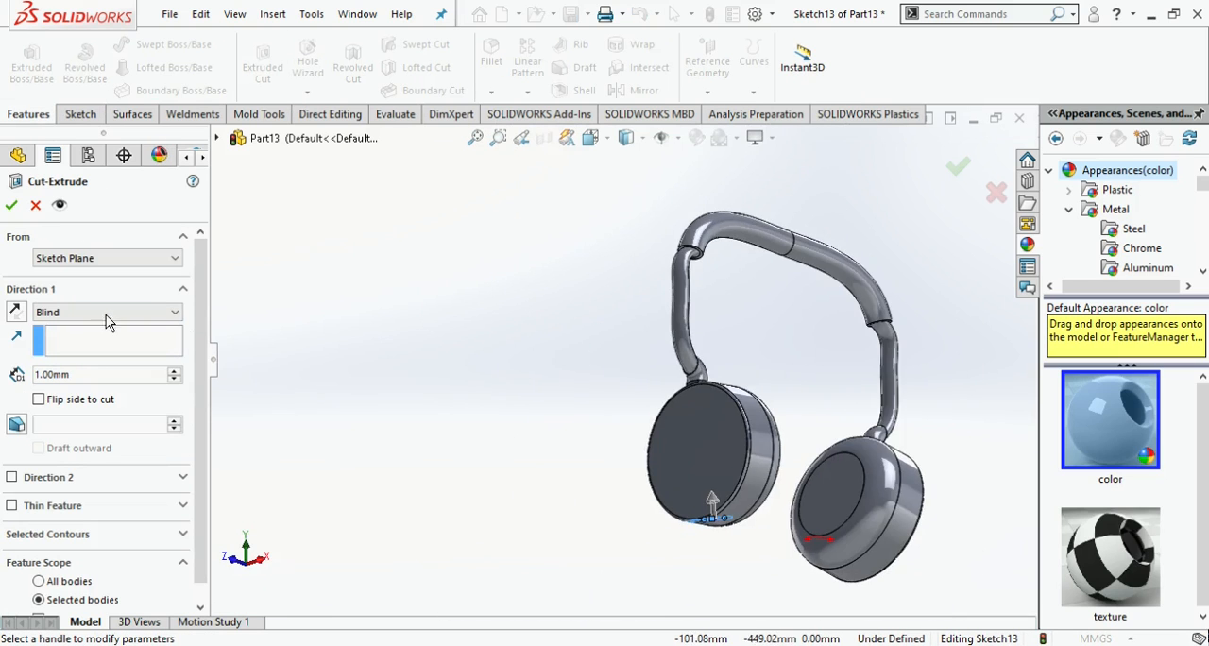
key("Tab")
key("Down")
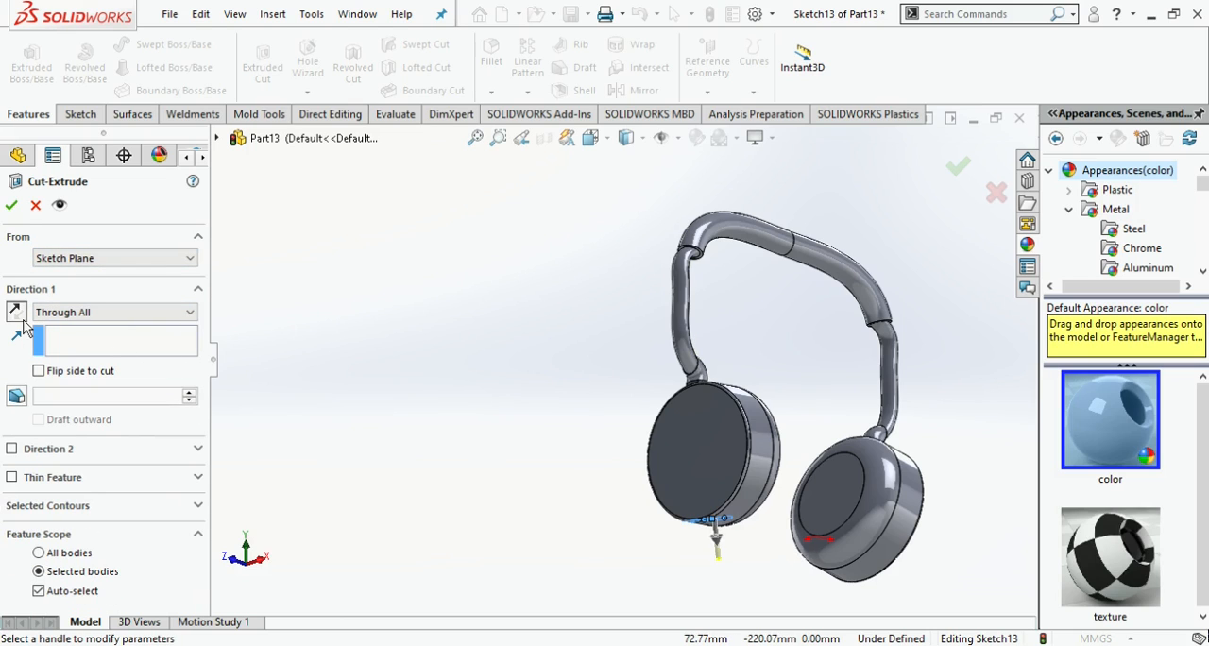
left_click(14, 207)
- Start another sketch on the offset plane and draw a corner rectangle about 3.8 mm long beside the round hole
middle_click_drag(788, 557, 720, 427)
scroll(709, 418, "down", 3)
left_click(59, 588)
left_click(72, 554)
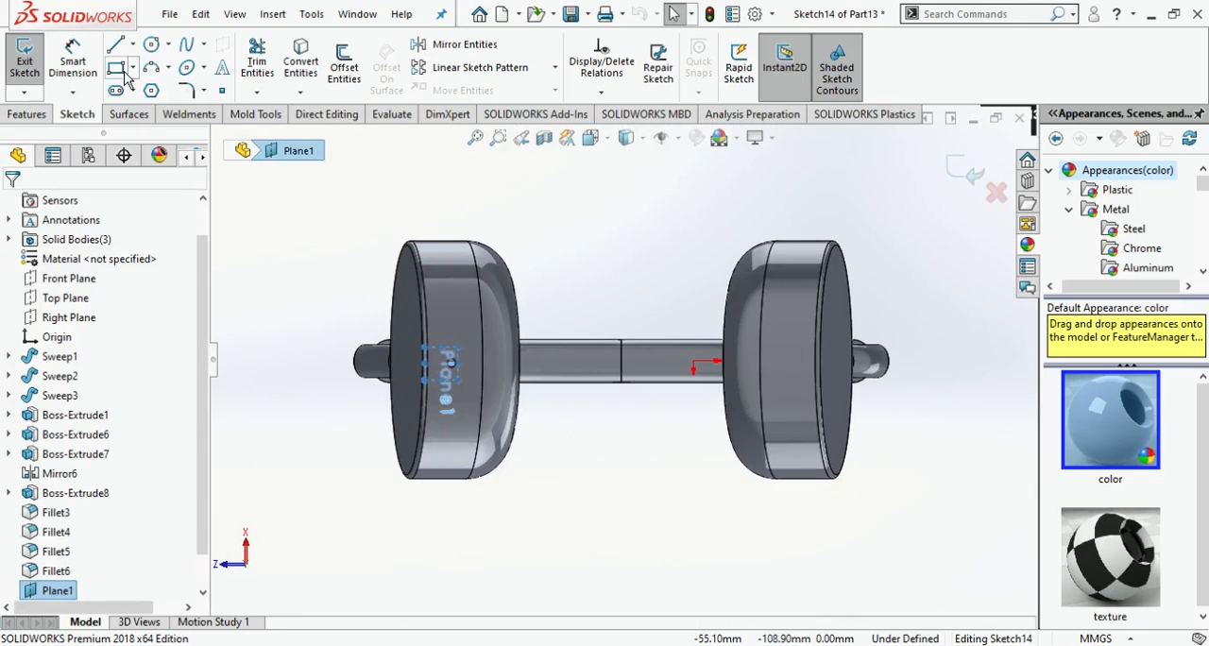
scroll(427, 358, "down", 4)
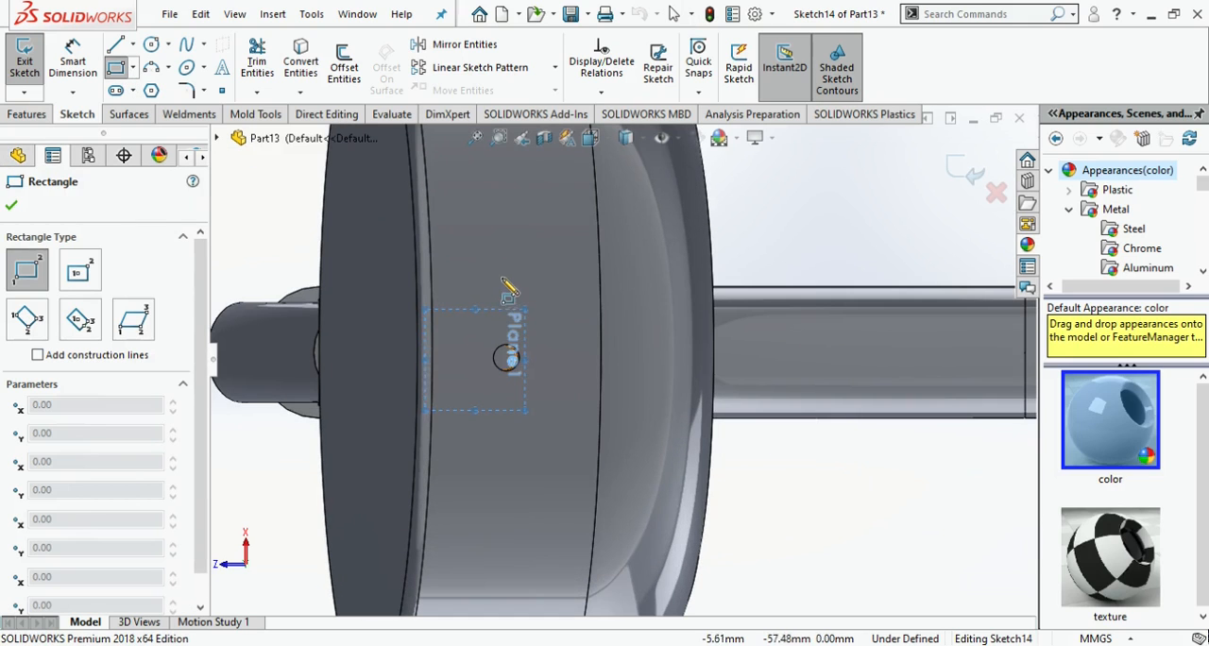
left_click(501, 285)
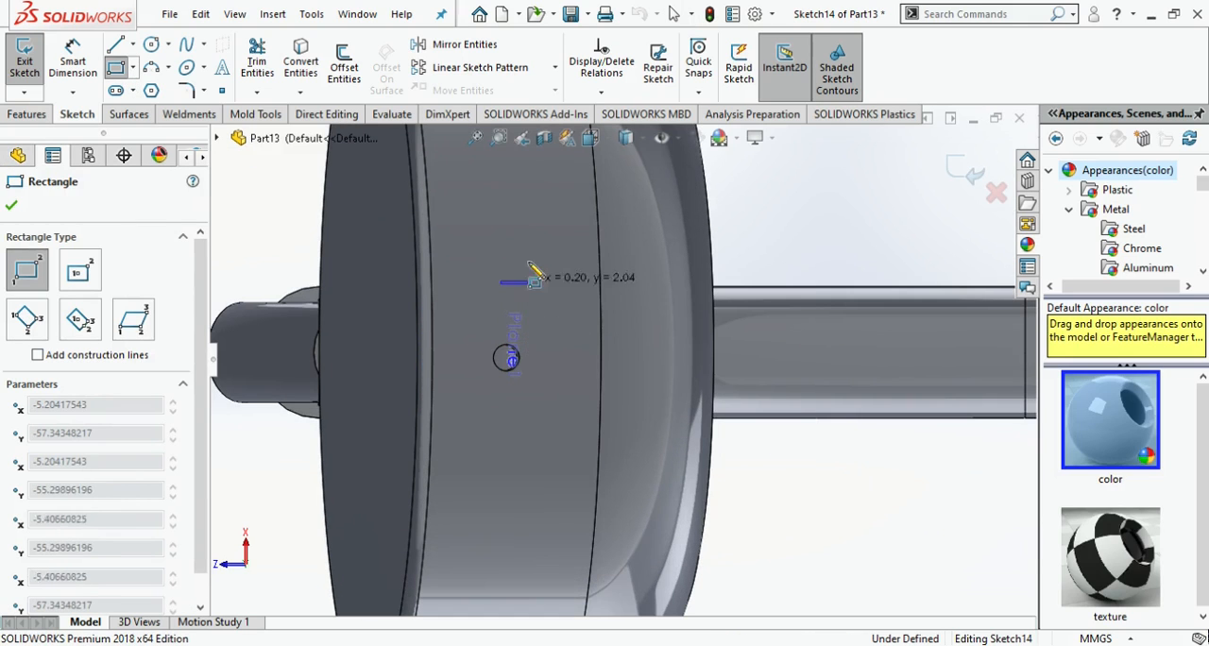
left_click(530, 234)
key("Escape")
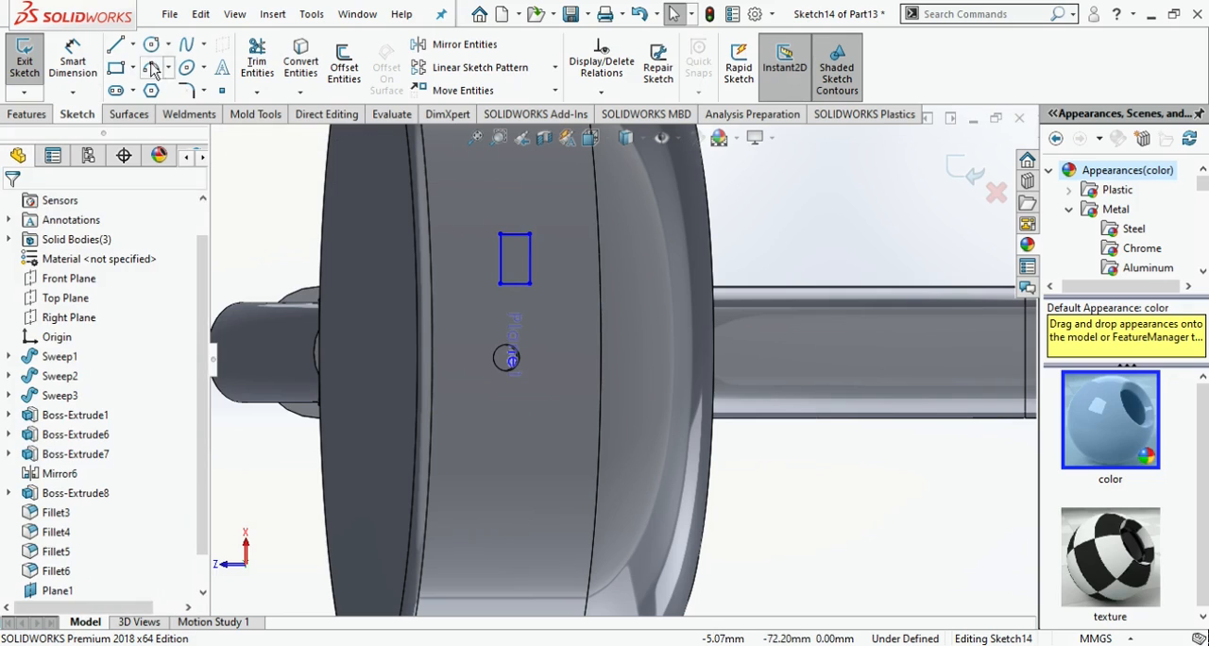
- Round the two corners on one long side of the rectangle with 1 mm sketch fillets
left_click(187, 92)
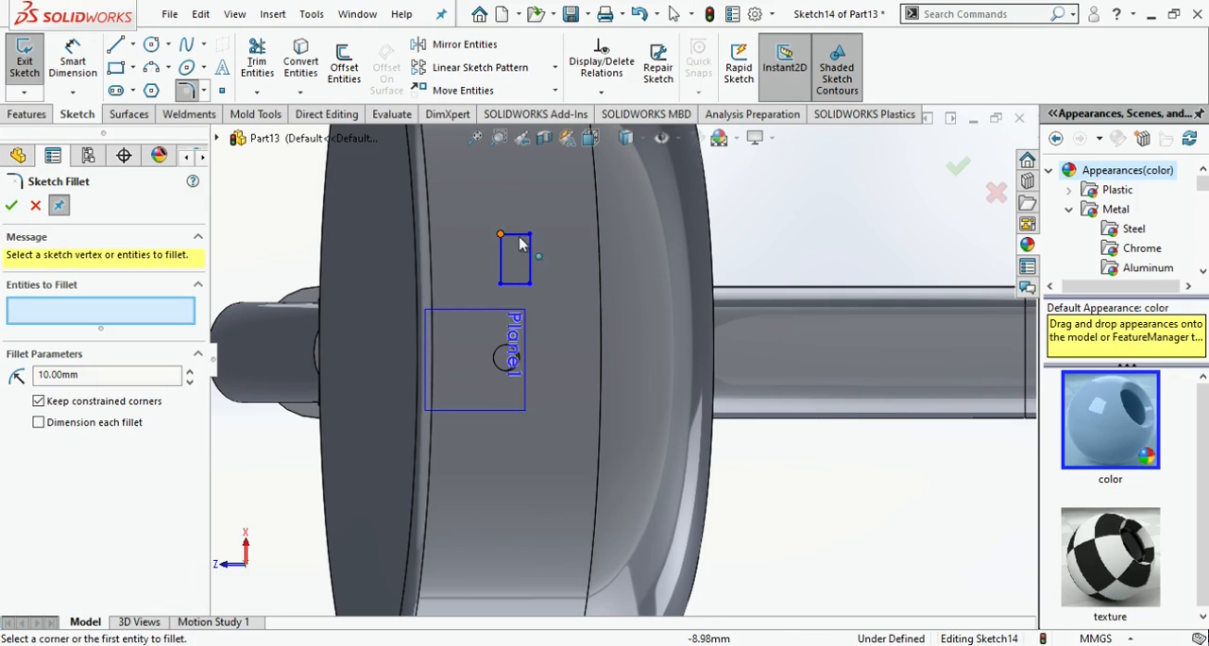
left_click(500, 236)
left_click(503, 284)
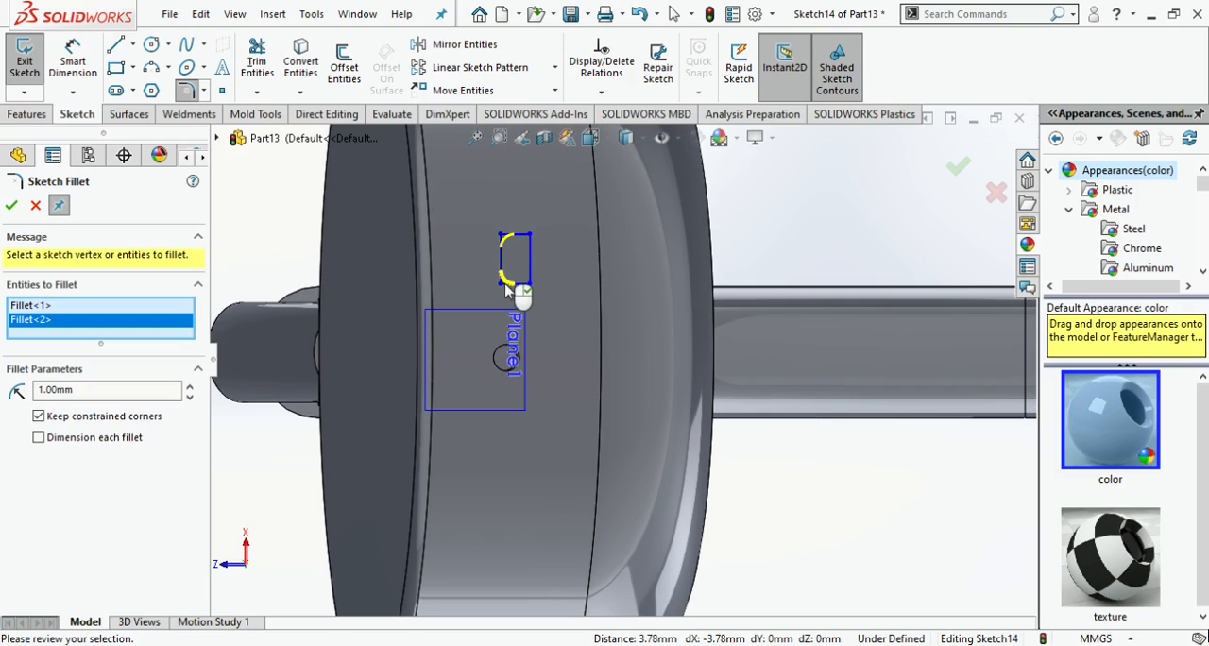
left_click(11, 206)
left_click(13, 213)
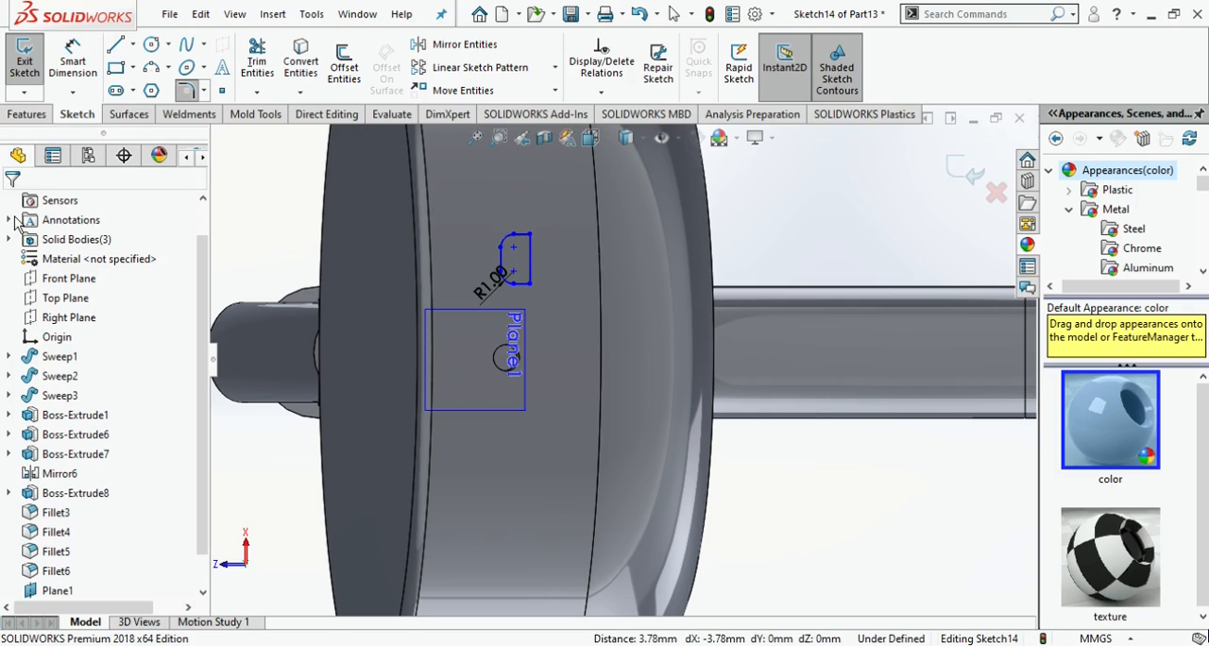
- Cut-extrude the rounded rectangle at the ear disc's lower rim with the cut direction reversed
left_click(27, 113)
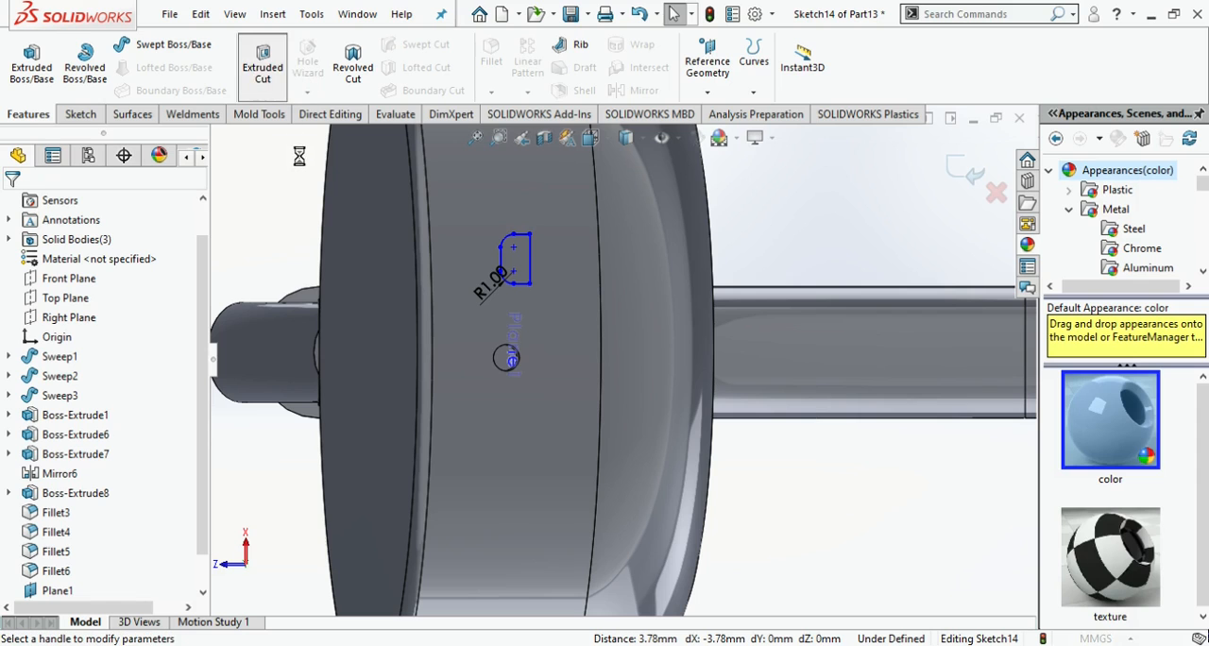
middle_click_drag(312, 253, 597, 500)
scroll(598, 515, "down", 10)
left_click(94, 312)
left_click(94, 333)
left_click(17, 312)
left_click(12, 207)
- Apply a black appearance to the large inner fillet faces of both ear discs
scroll(522, 455, "up", 3)
middle_click_drag(545, 461, 674, 364)
scroll(798, 411, "up", 5)
scroll(791, 421, "down", 5)
middle_click_drag(754, 397, 968, 343)
scroll(739, 356, "up", 6)
middle_click_drag(752, 362, 986, 255)
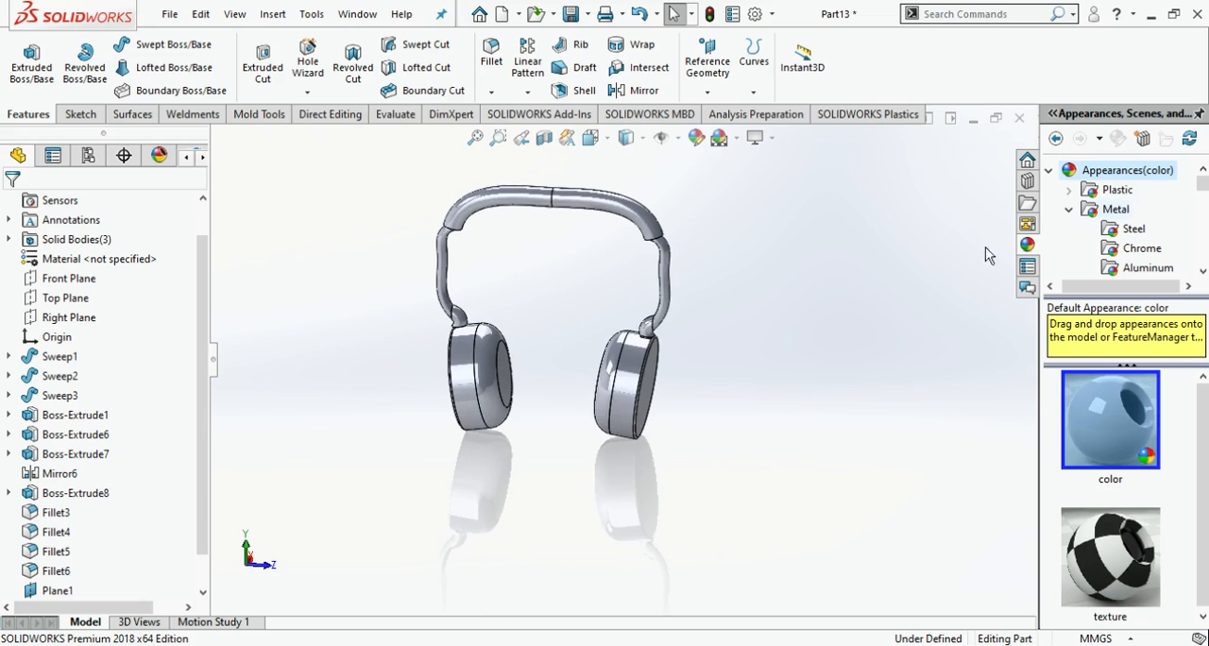
left_click(604, 390)
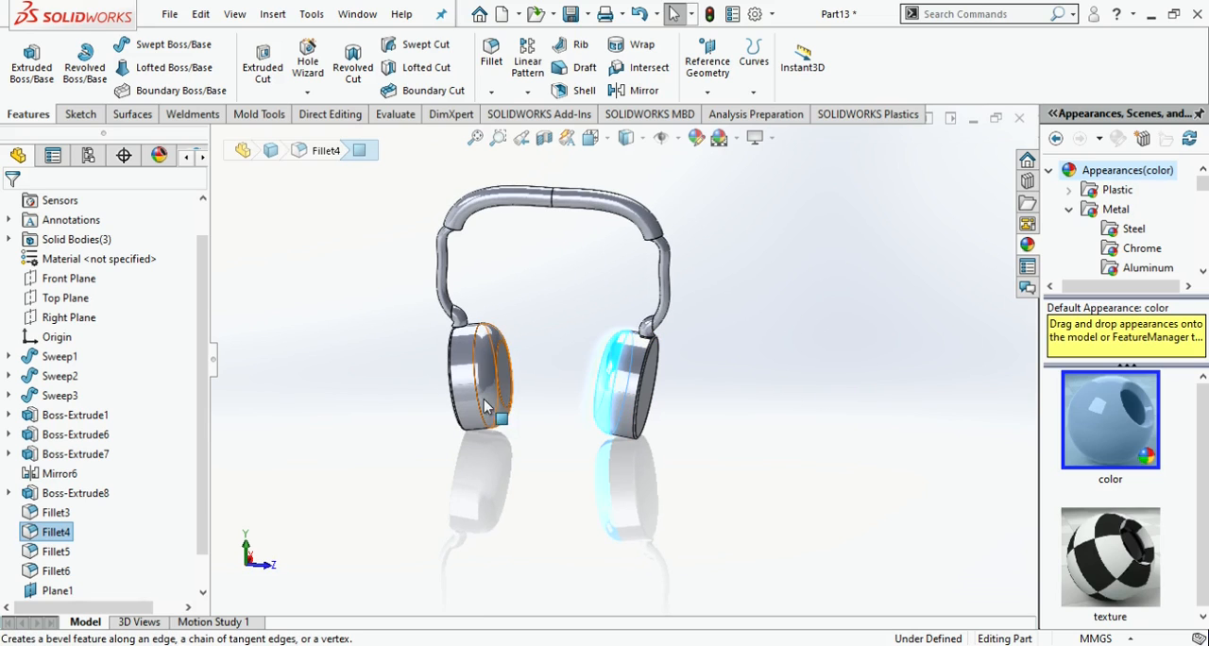
left_click(485, 404)
left_click(606, 398, "ctrl")
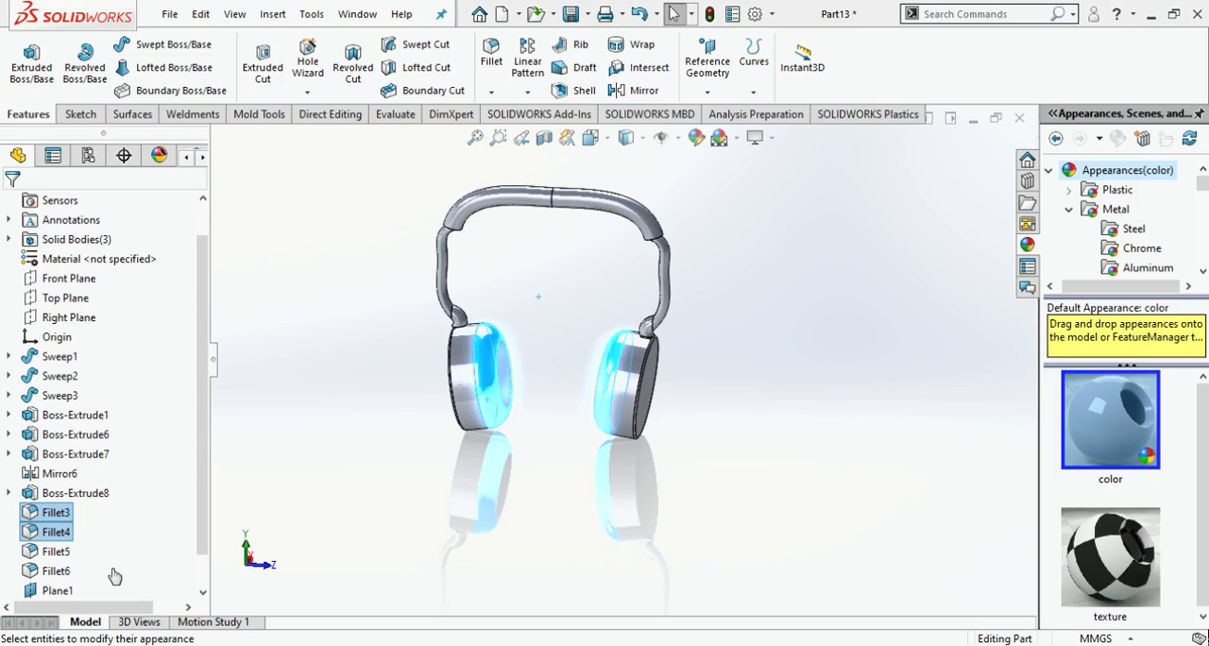
left_click(143, 594)
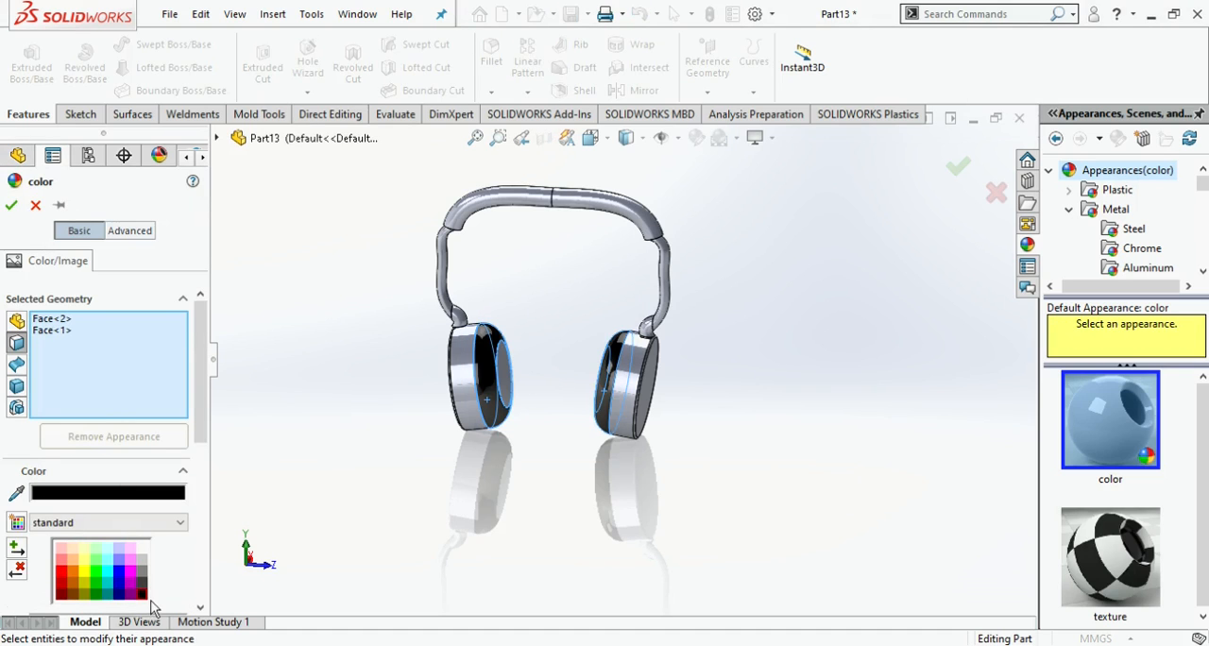
left_click(11, 205)
- Apply a dark blue appearance to the flat circular inner faces of both ear discs
middle_click_drag(529, 406, 472, 395)
left_click(605, 368)
left_click(472, 392)
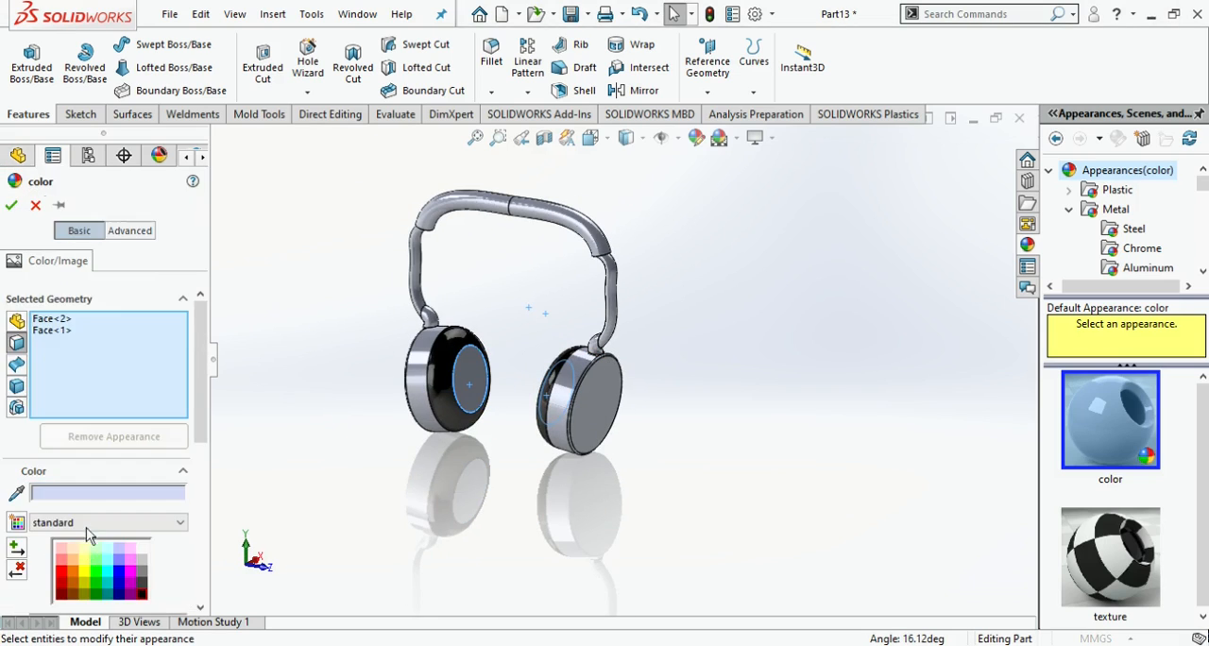
scroll(202, 525, "down", 3)
scroll(202, 525, "down", 1)
left_click(135, 514)
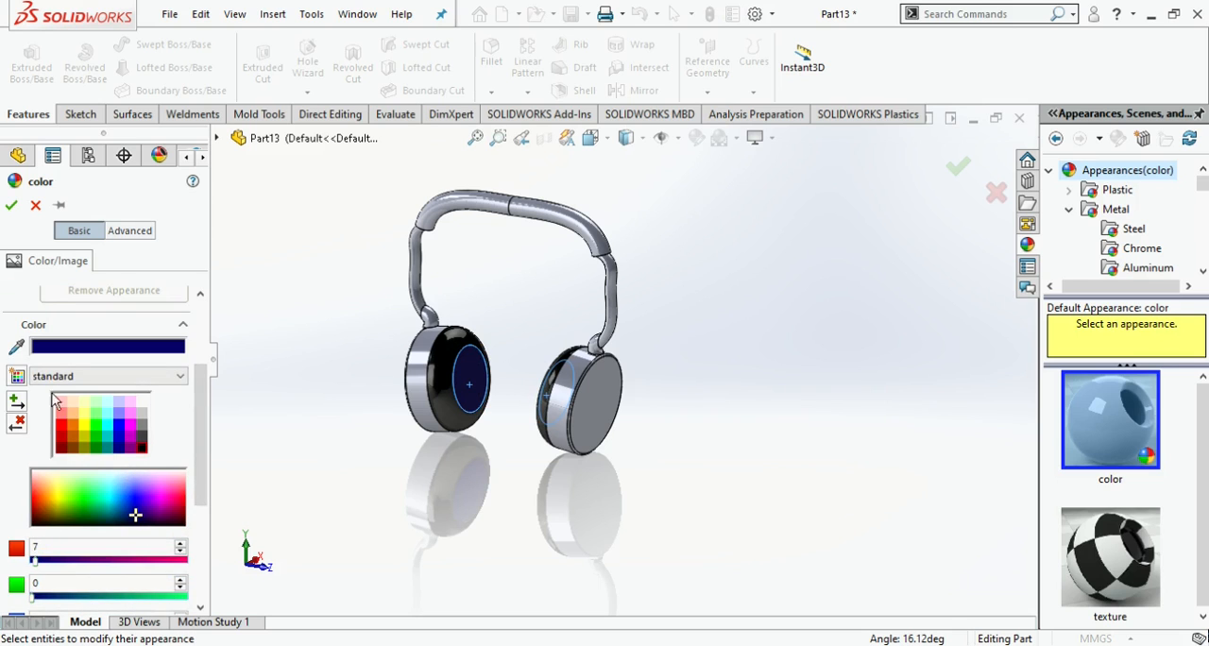
left_click(11, 205)
- Colour the cylindrical rims and flat outer faces of both ear discs dark blue
left_click(406, 397)
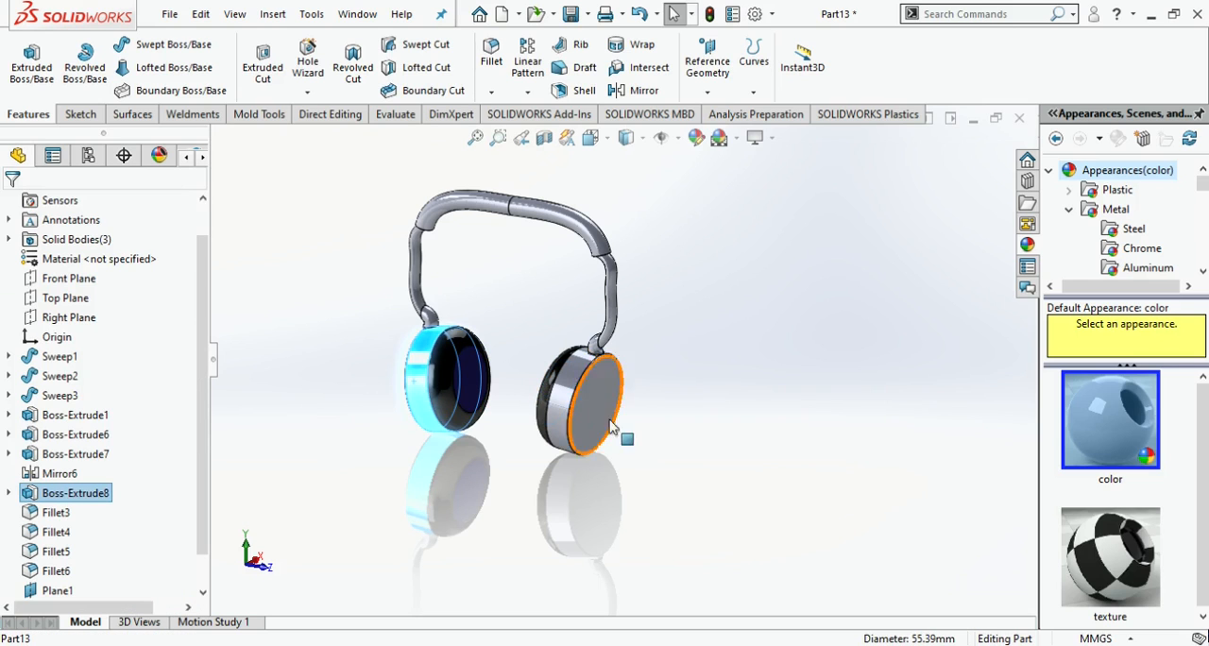
left_click(593, 404, "ctrl")
middle_click_drag(614, 410, 718, 473)
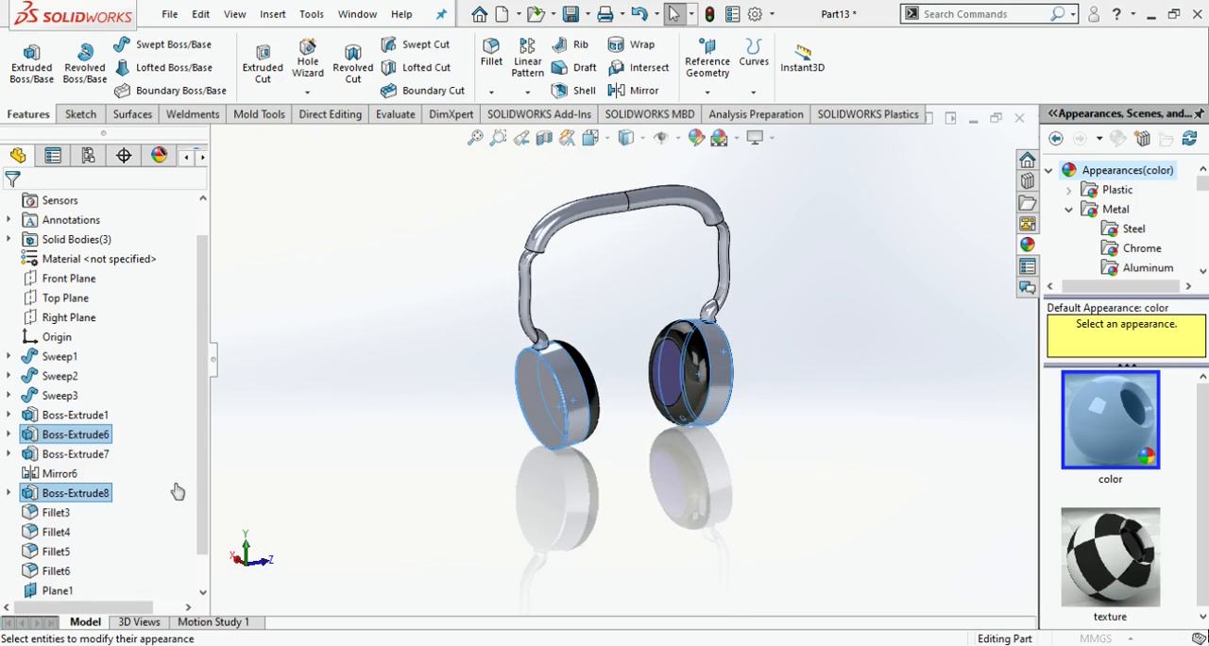
scroll(209, 515, "down", 1)
scroll(209, 510, "down", 2)
left_click_drag(65, 548, 134, 553)
left_click(35, 206)
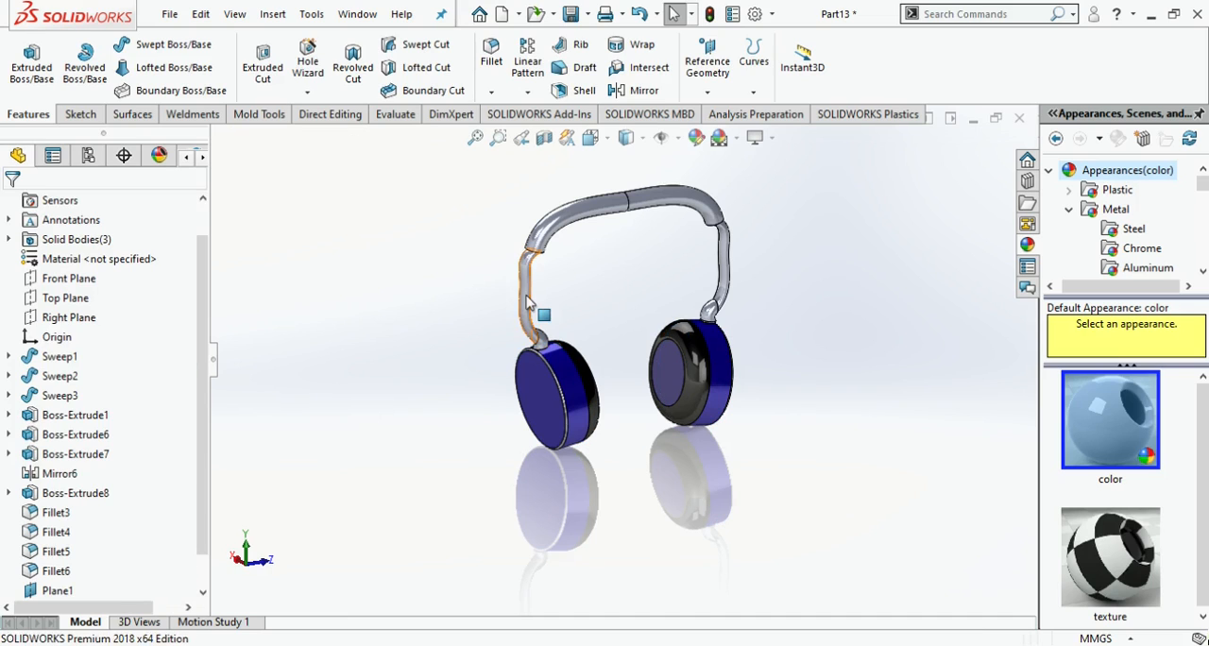
- Apply one colour to all the swept tube faces of the headband, side arms and small ear-disc connectors
left_click(528, 303)
left_click(680, 211, "ctrl")
left_click(715, 321, "ctrl")
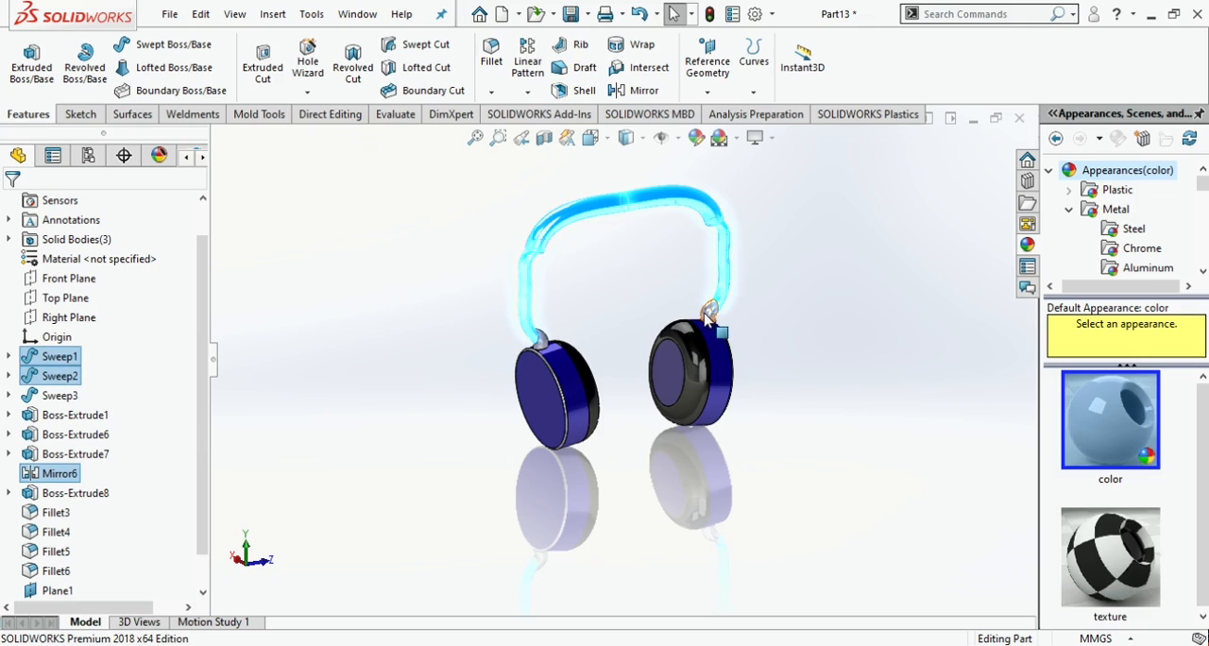
left_click(534, 340, "ctrl")
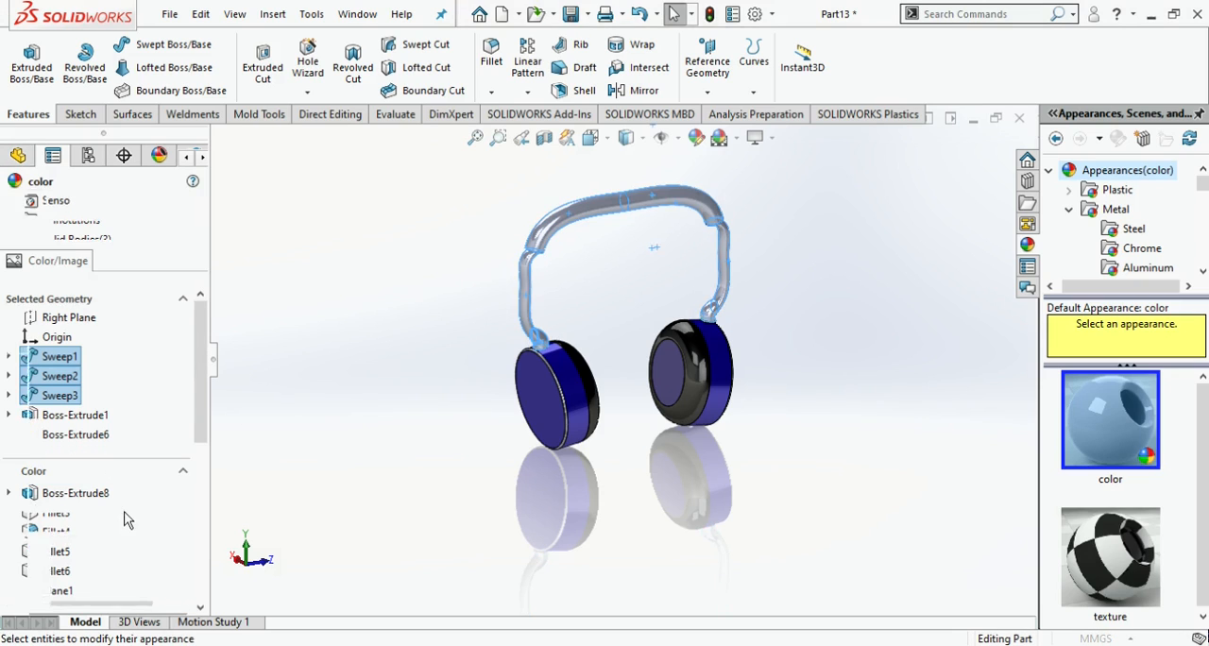
left_click_drag(158, 529, 188, 554)
left_click(11, 205)
middle_click_drag(848, 254, 759, 215)
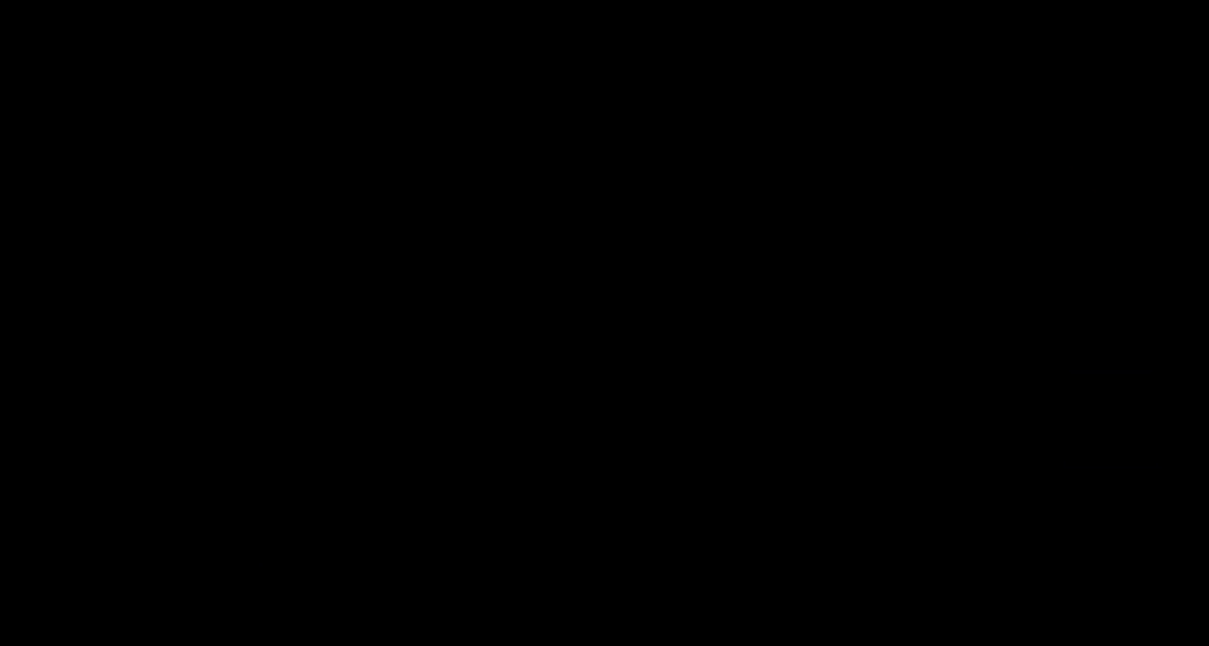